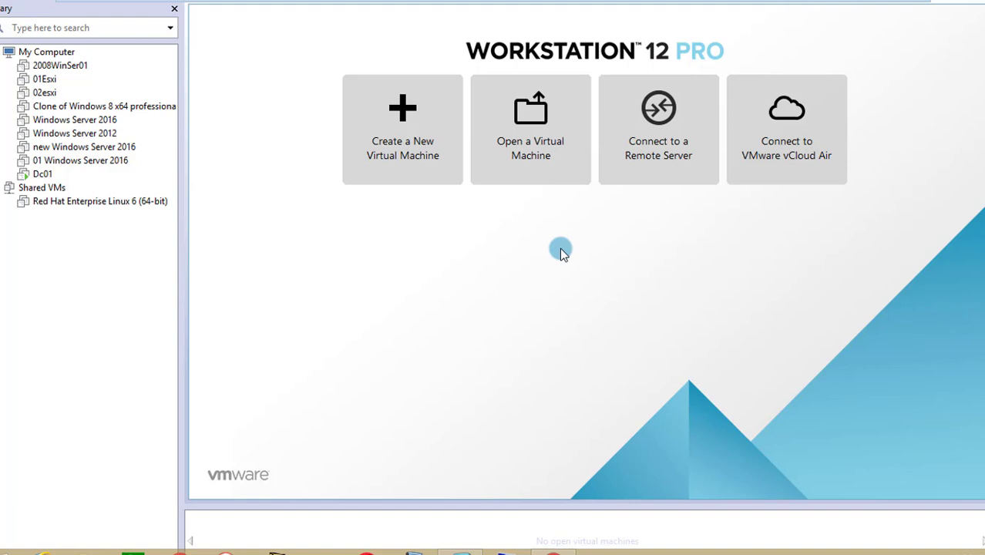
mouse_move(802, 5)
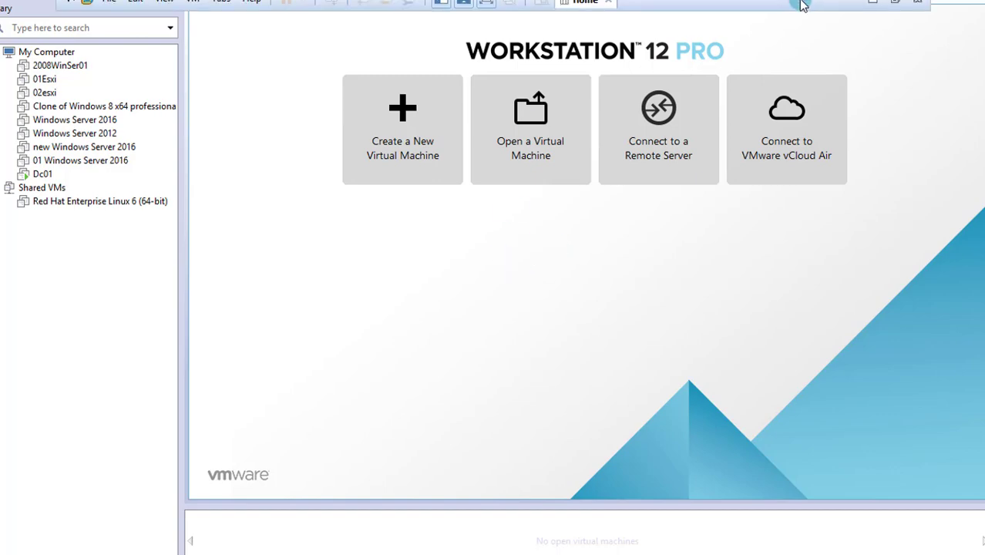
click(872, 3)
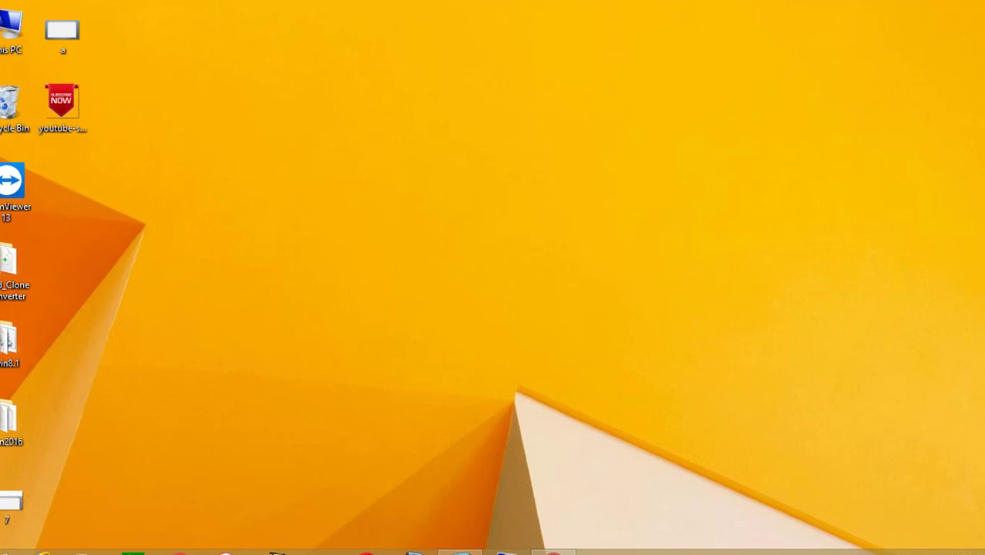
click(459, 551)
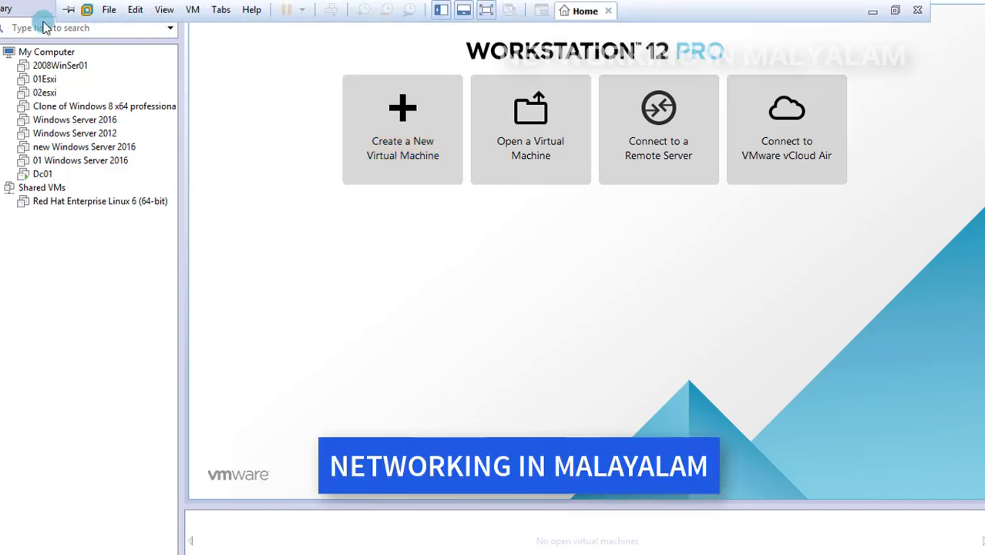
Leave full-screen mode and start a new virtual machine with the Typical (recommended) configuration
click(895, 10)
click(5, 29)
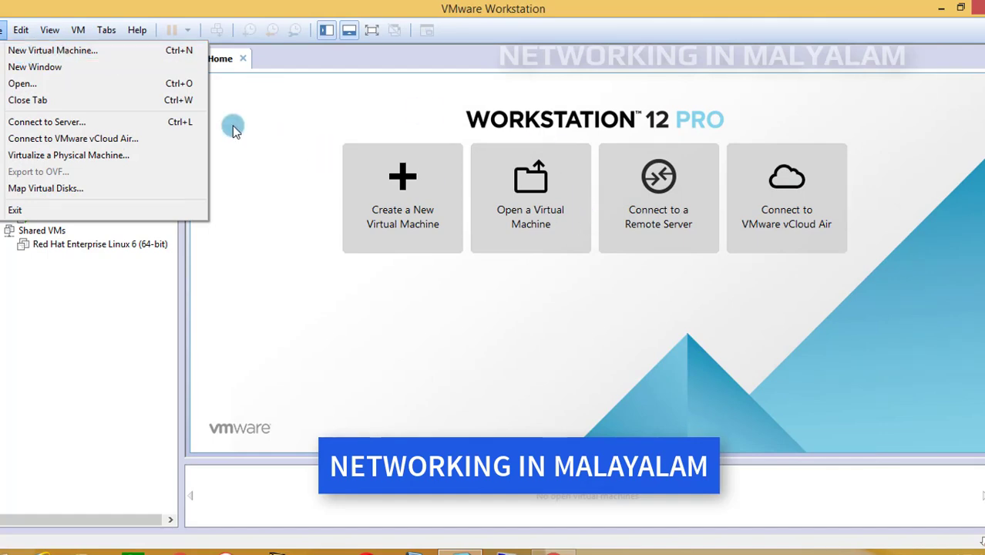
click(78, 30)
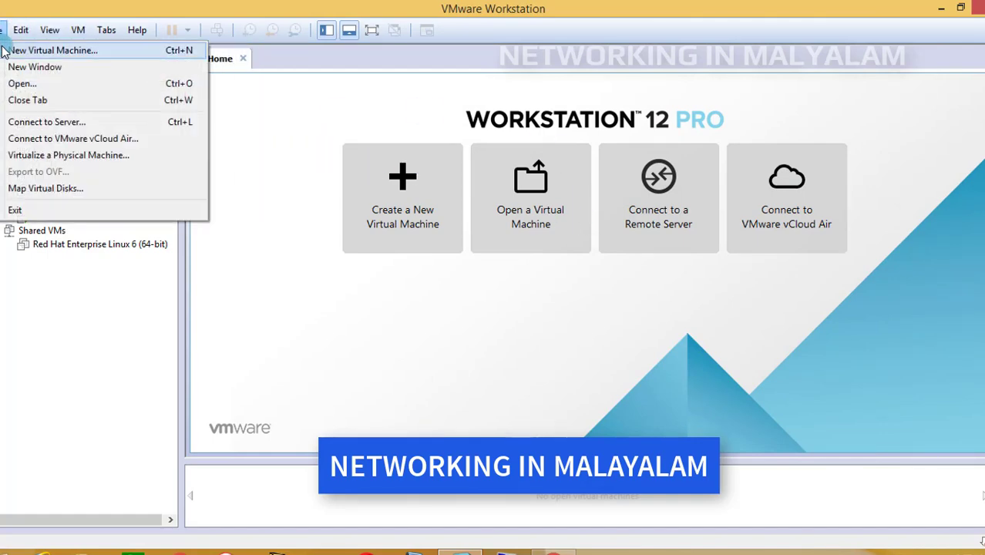
click(4, 49)
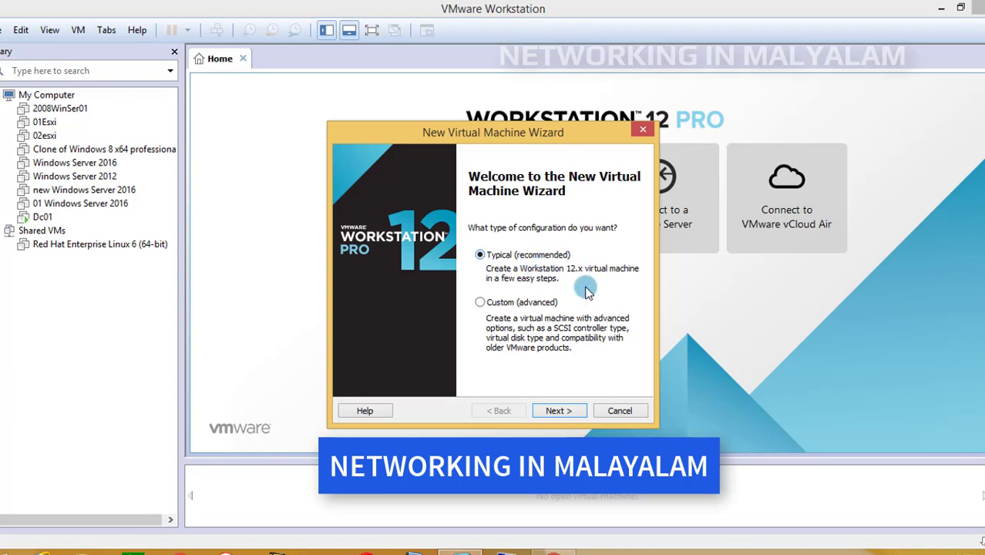
click(583, 412)
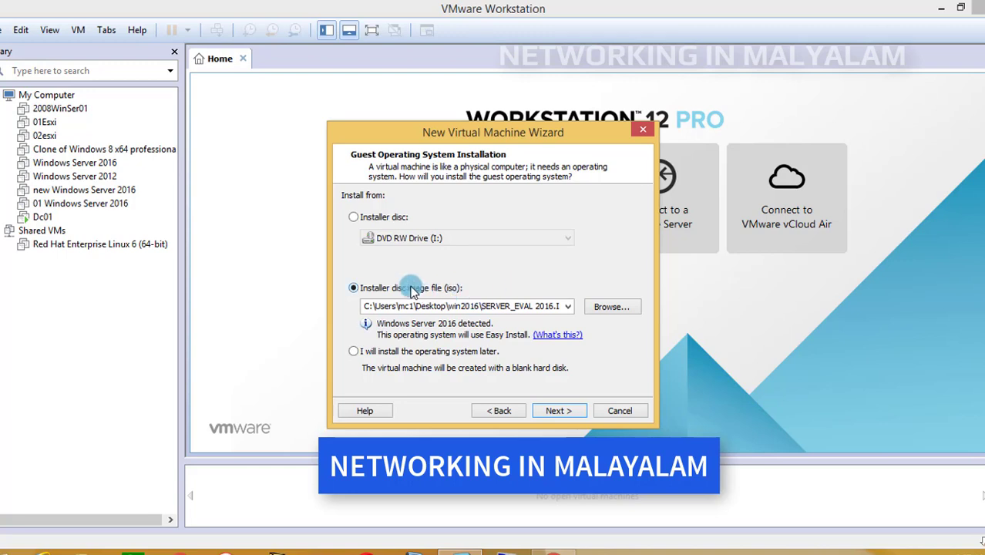
Use the SERVER_EVAL 2016 ISO from the win2016 folder as the installer image and continue with the product key and password left blank
click(623, 312)
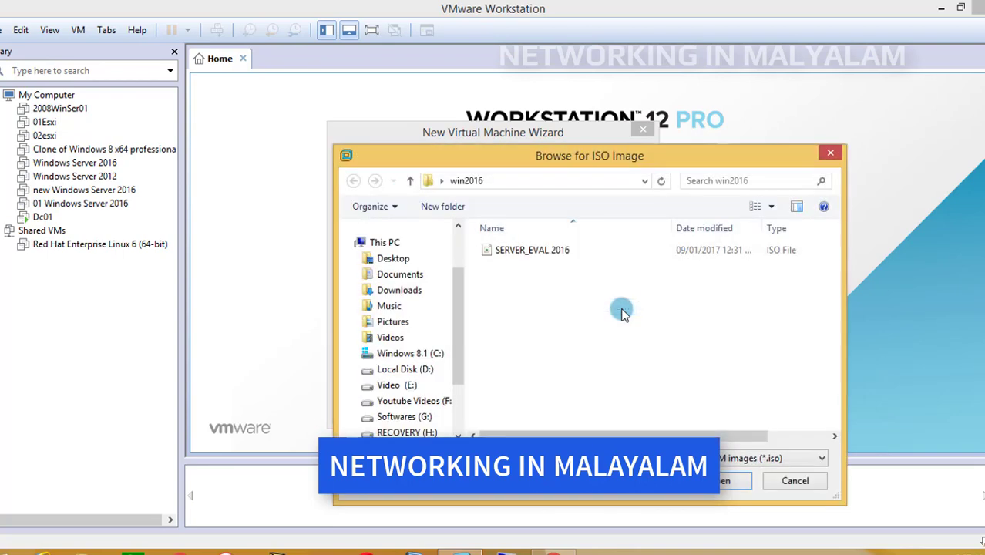
click(544, 253)
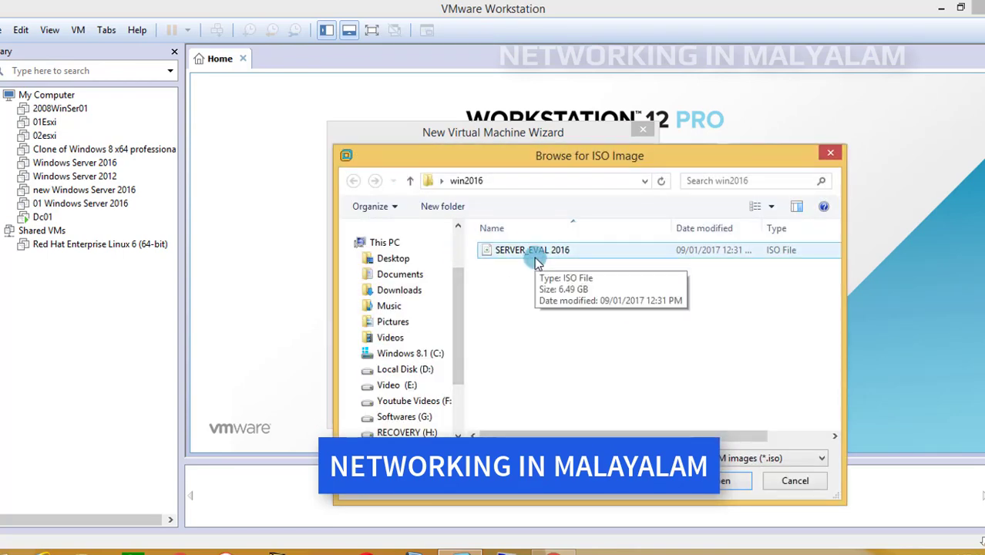
click(536, 256)
click(725, 481)
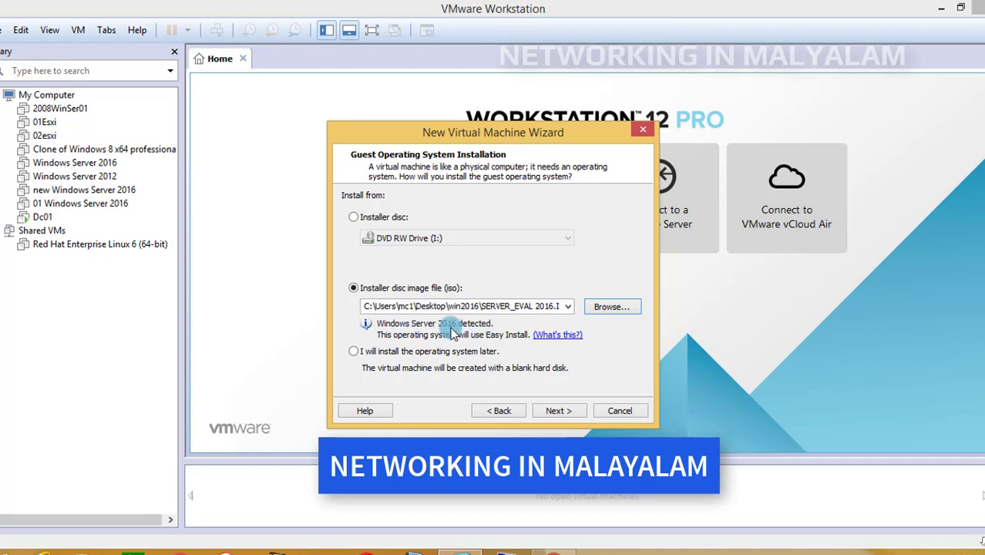
click(557, 411)
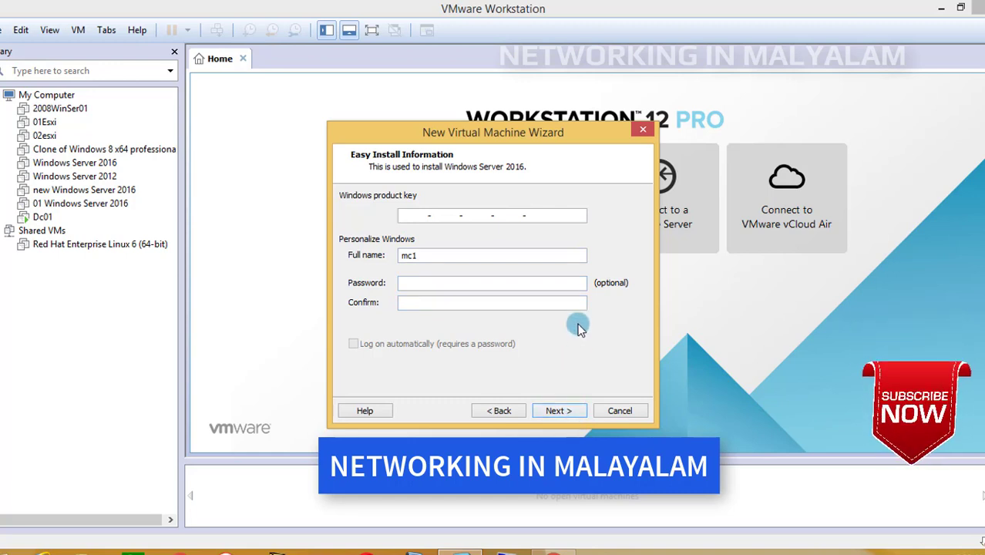
click(559, 411)
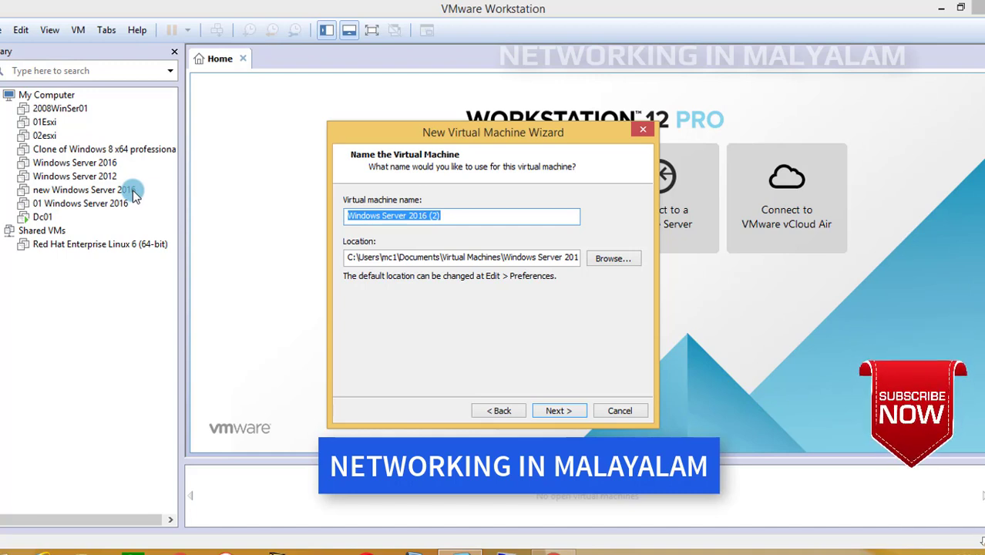
Name the virtual machine DC02Wind2016
click(444, 218)
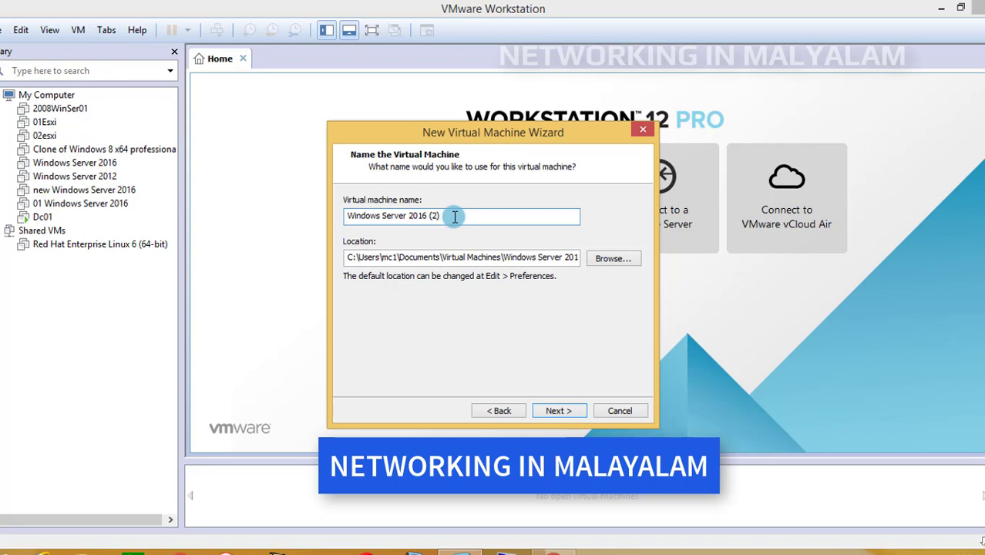
drag(438, 221, 290, 228)
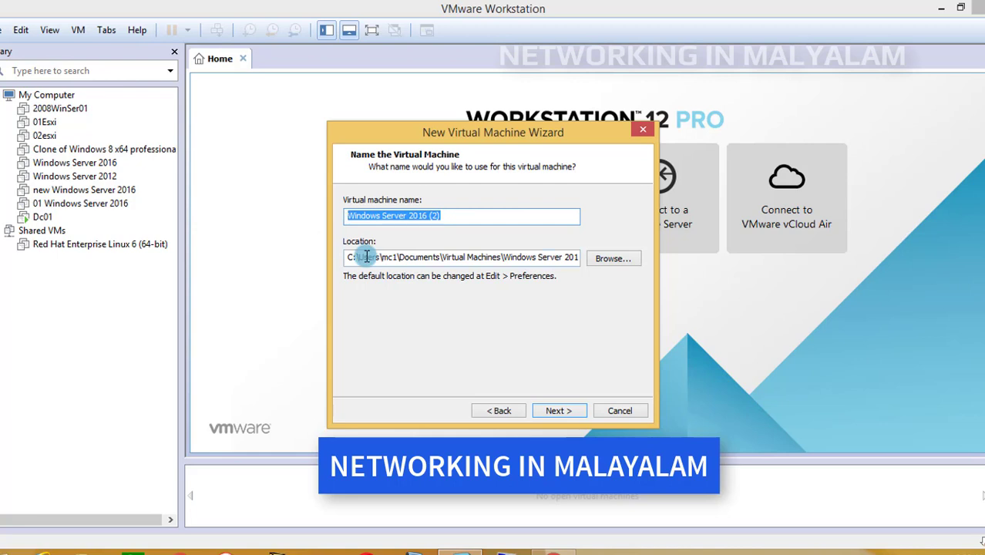
key(BackSpace)
text(DC02)
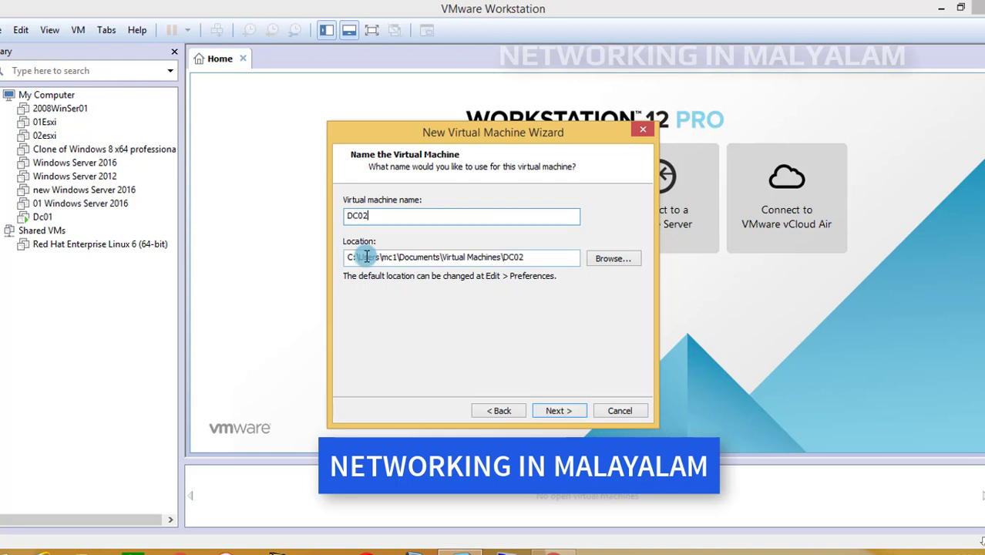
text(Wind2016)
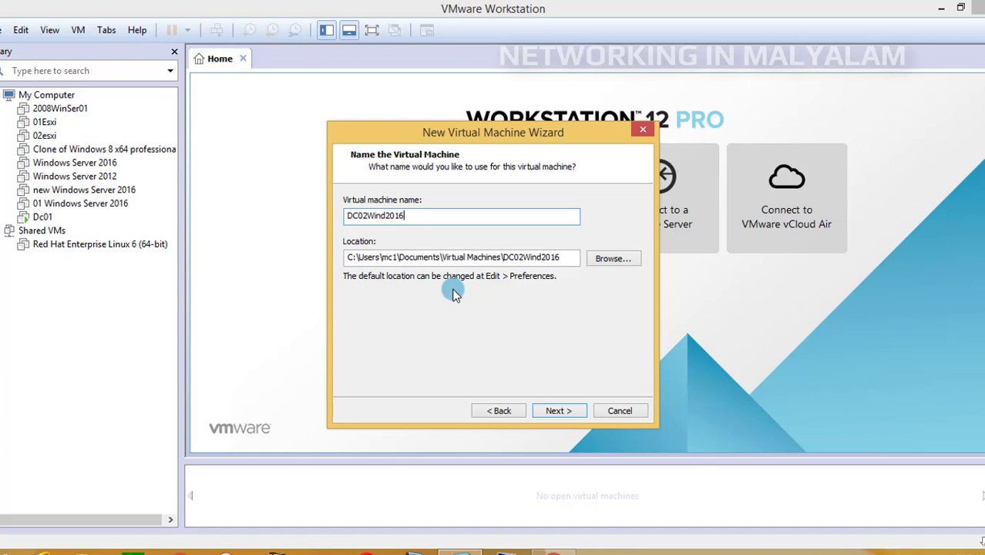
click(613, 260)
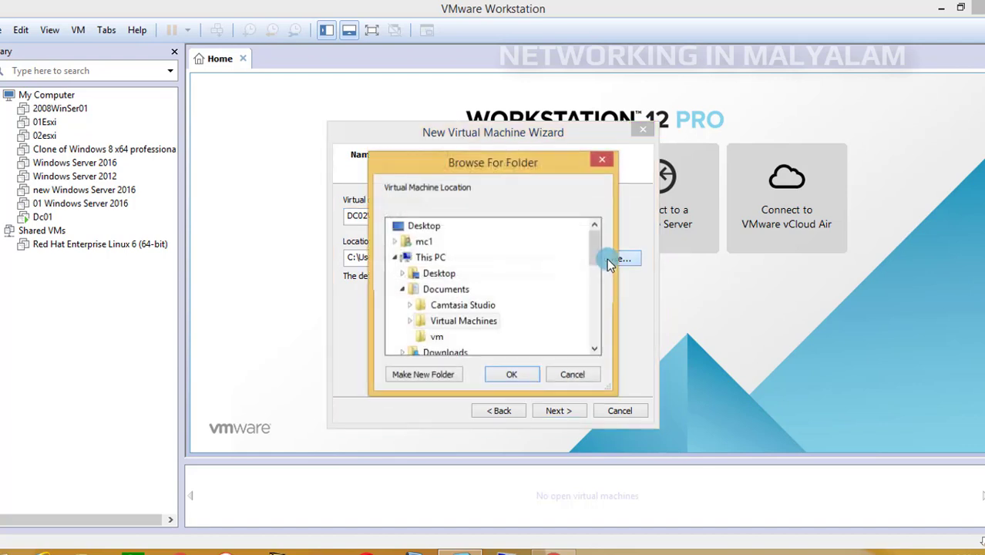
drag(594, 255, 598, 318)
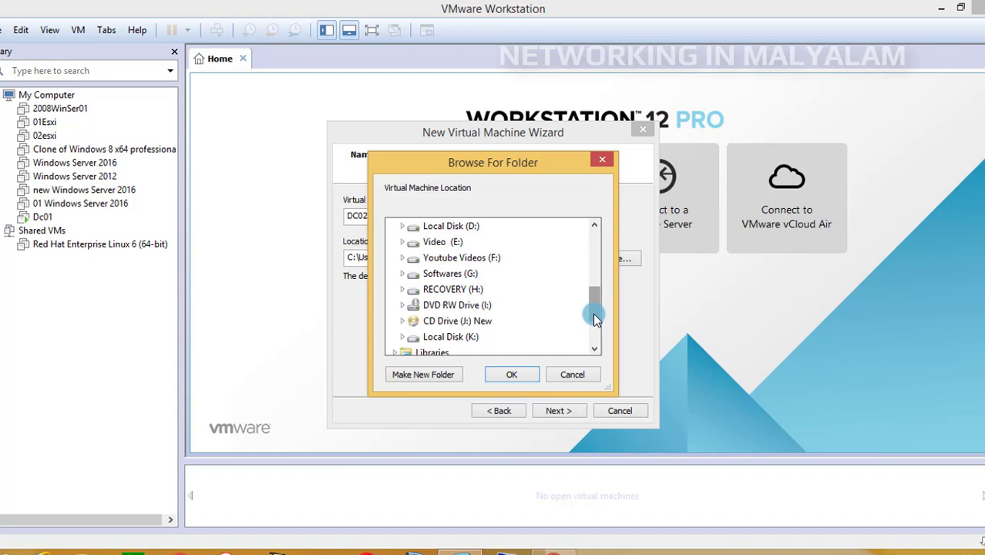
drag(595, 319, 593, 310)
click(602, 161)
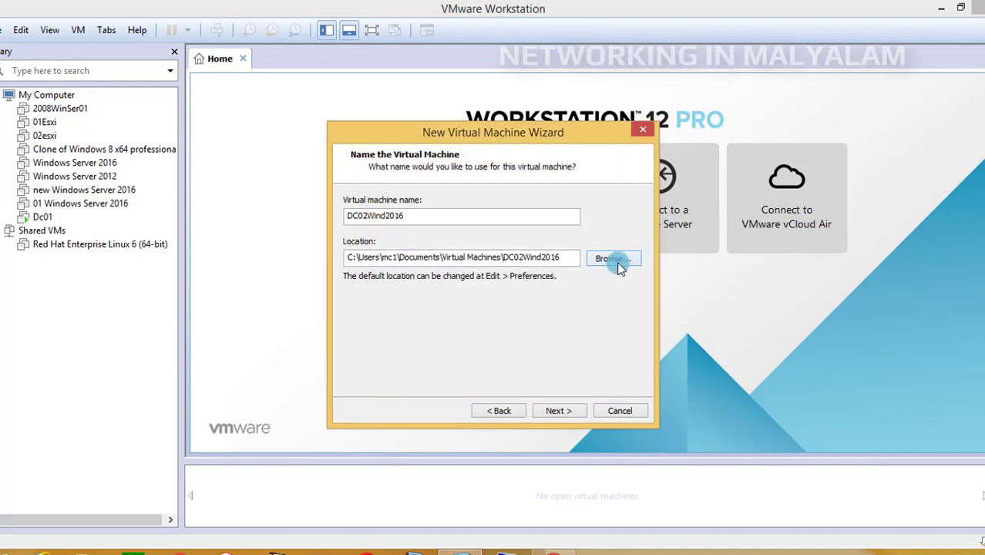
Browse for the virtual machine location to the New Virtual Machines nov 2018 folder under SW Installed on the Softwares (G:) drive
click(621, 266)
click(595, 294)
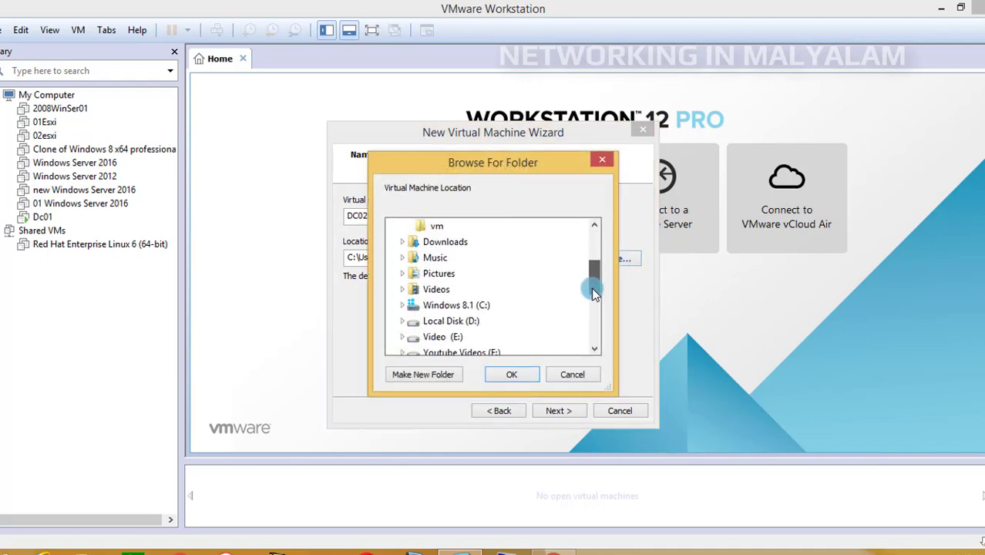
drag(594, 294, 600, 327)
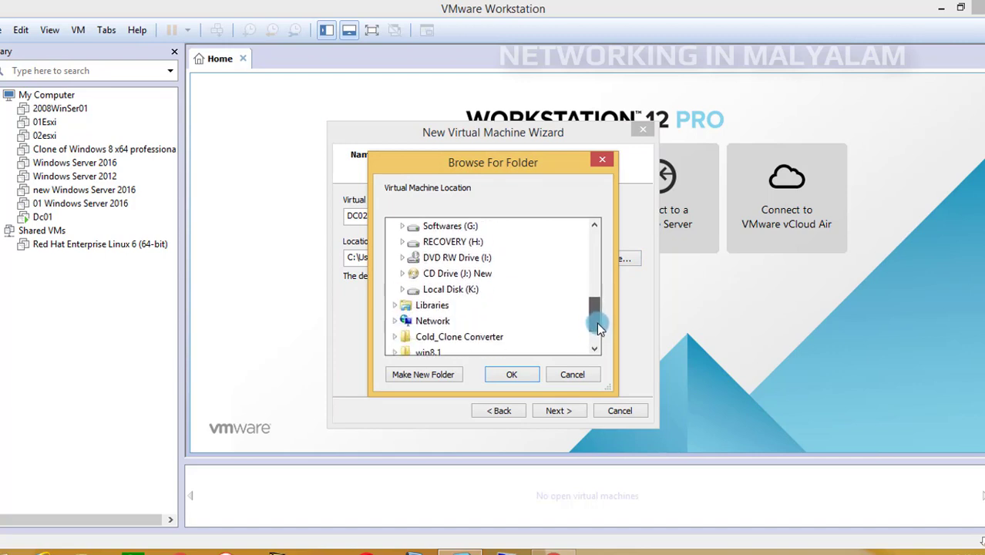
click(401, 226)
double_click(461, 273)
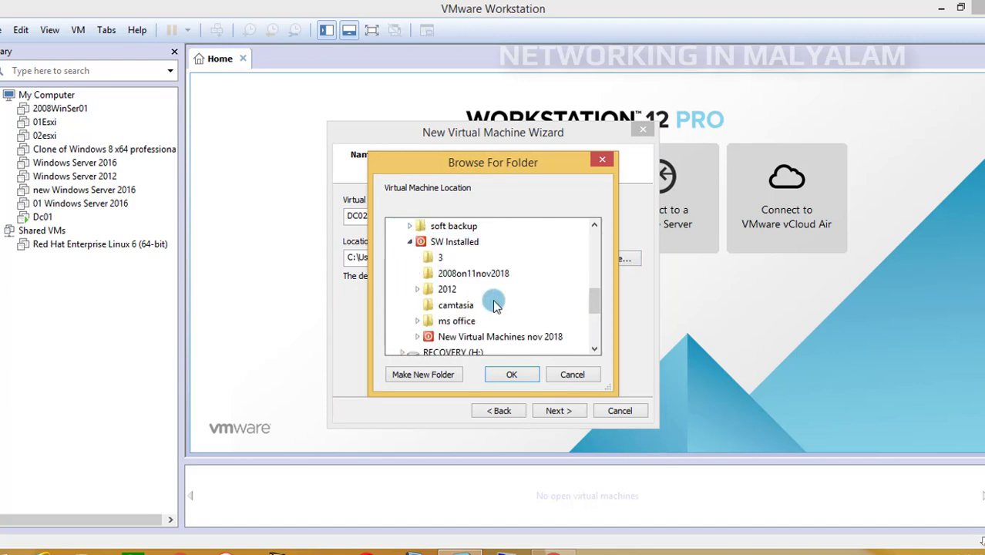
scroll(596, 306, down, 1)
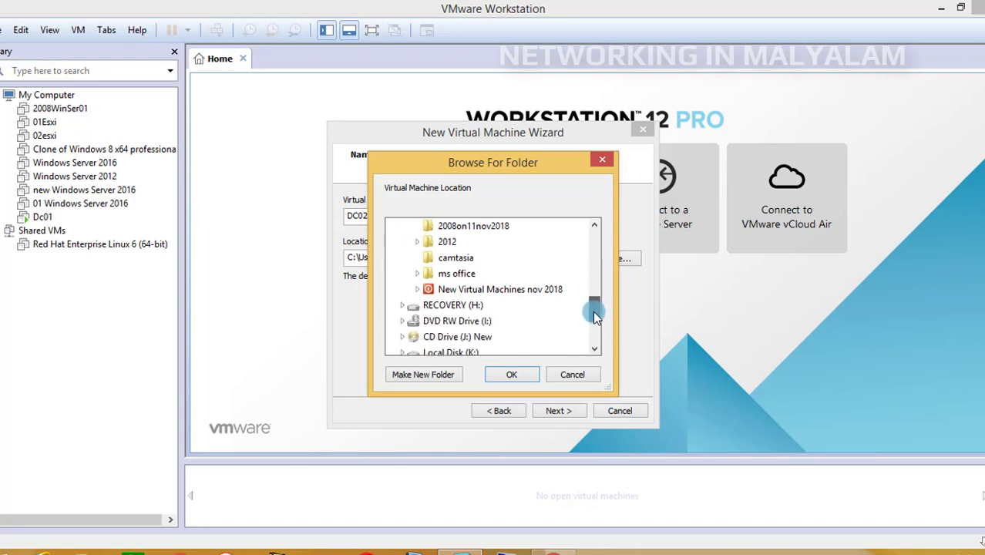
click(417, 287)
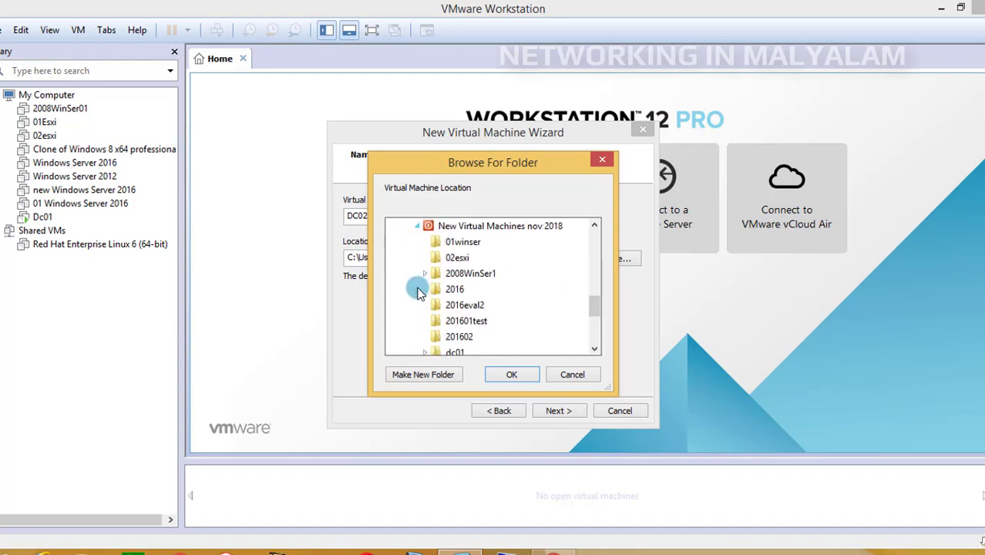
Create a folder named dc02win2016 inside New Virtual Machines nov 2018 and accept it as the virtual machine location
click(427, 375)
text(d)
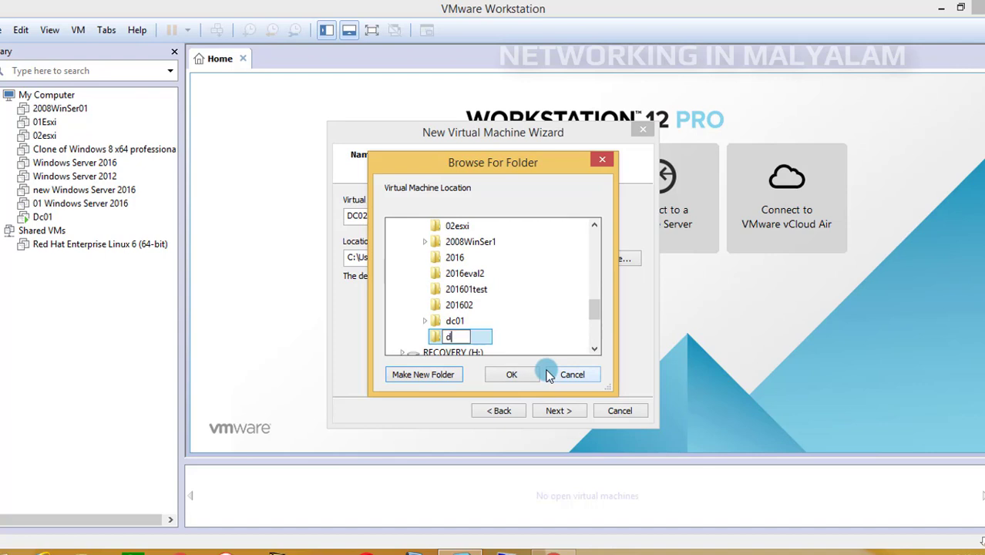
text(c02win2)
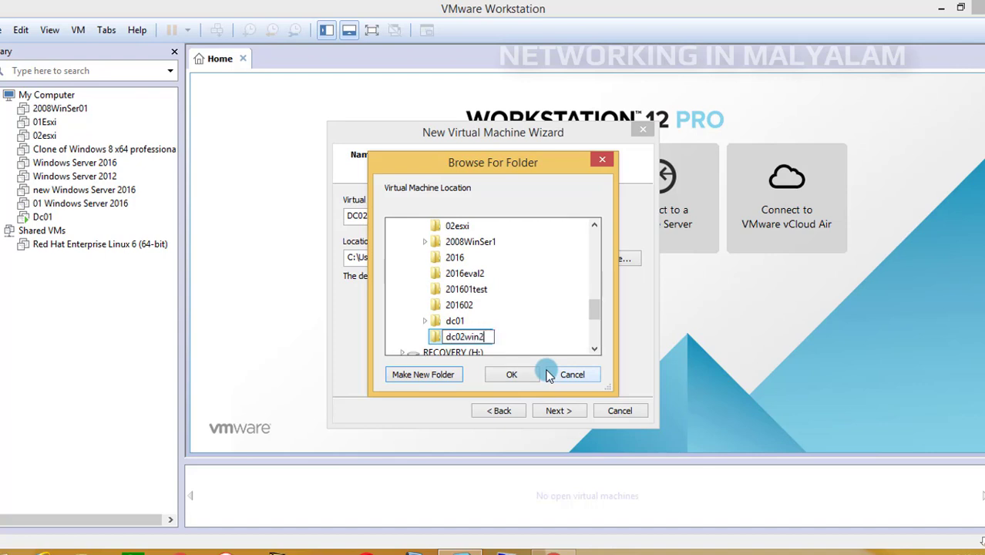
text(016)
click(538, 352)
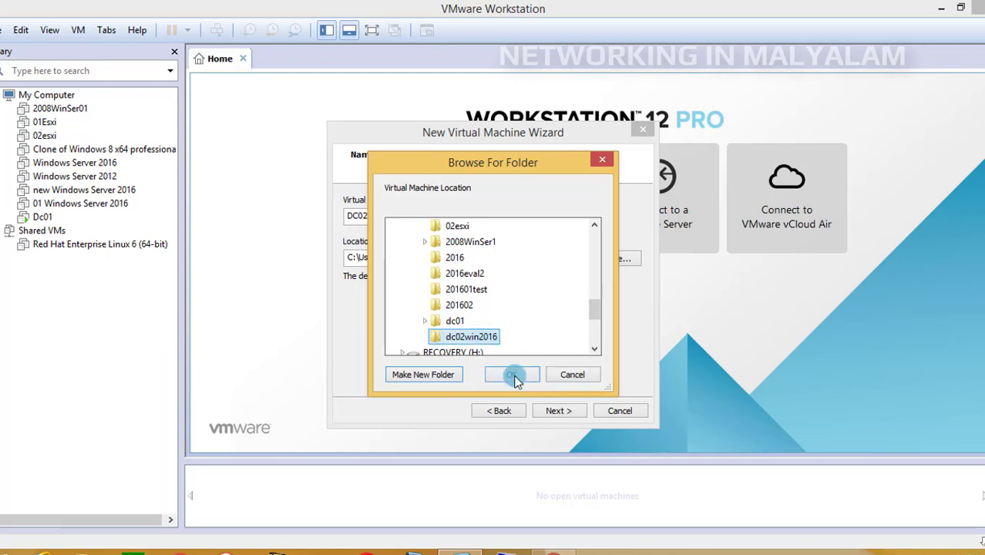
click(512, 374)
click(559, 410)
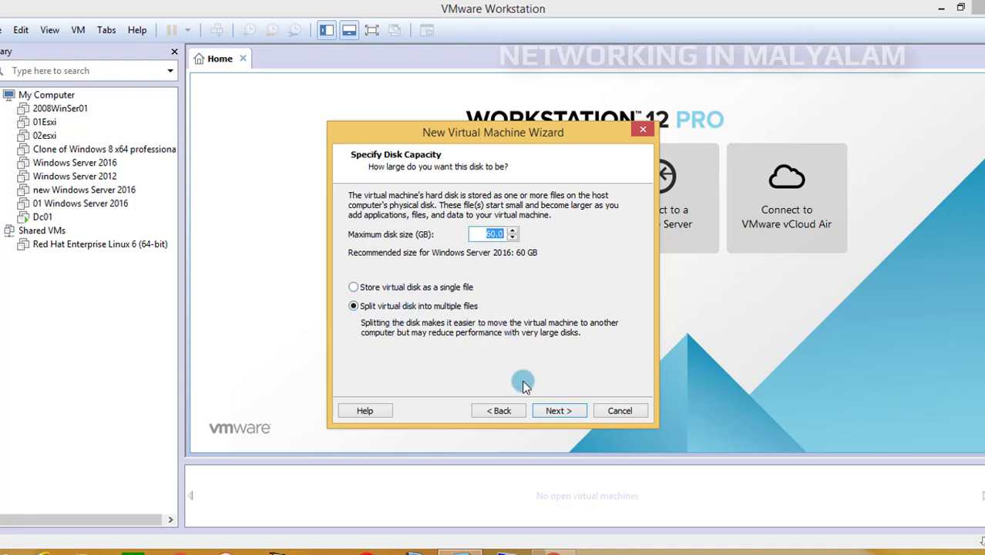
Accept the 60 GB disk split into multiple files, and customize the hardware to use 1024 MB of memory
click(559, 413)
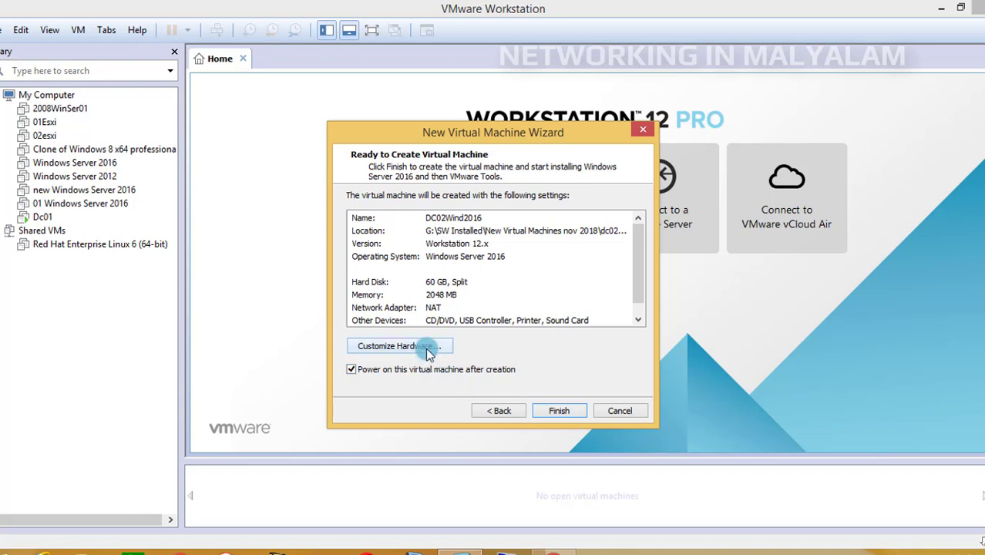
click(430, 351)
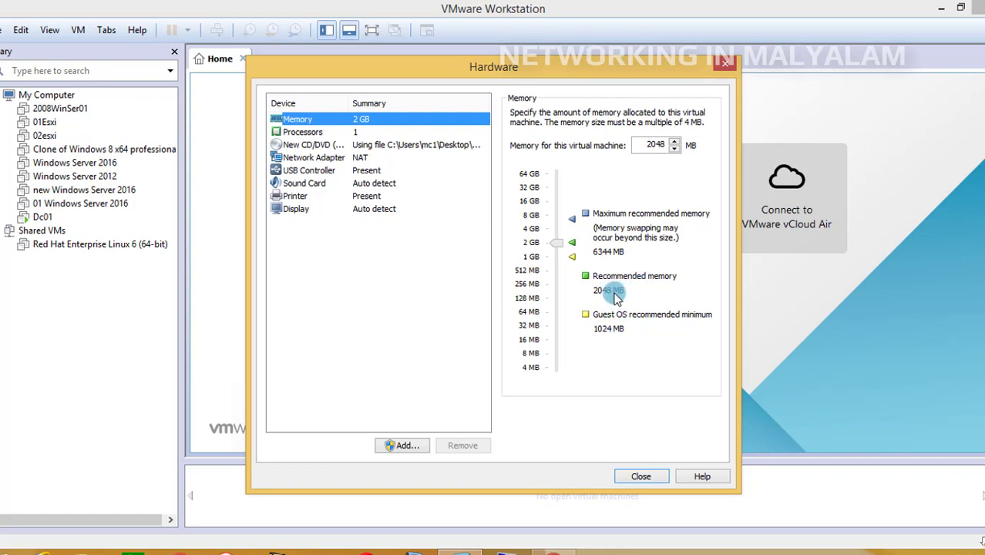
click(558, 250)
drag(559, 253, 559, 260)
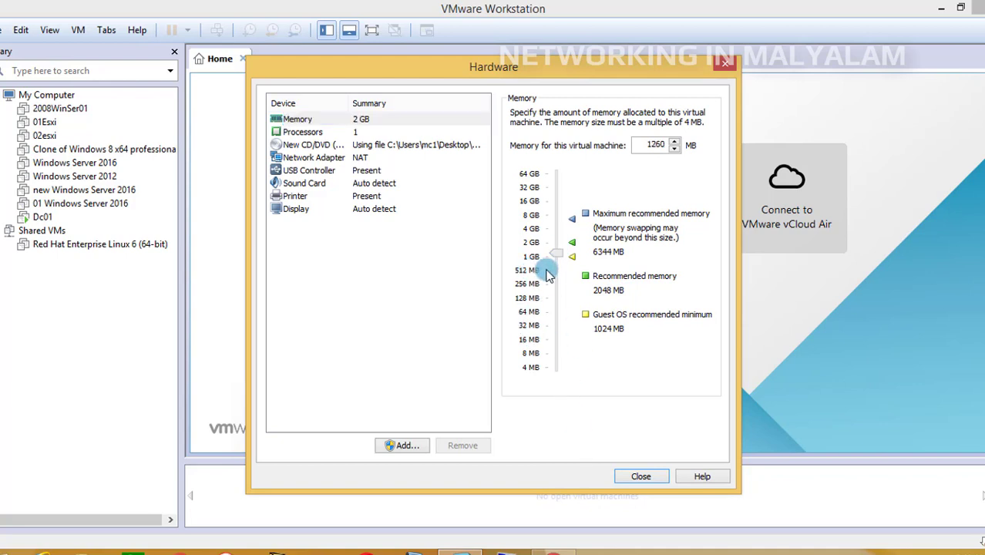
drag(559, 258, 560, 262)
Set the network adapter's connection to Host-only, a private network shared with the host
click(343, 158)
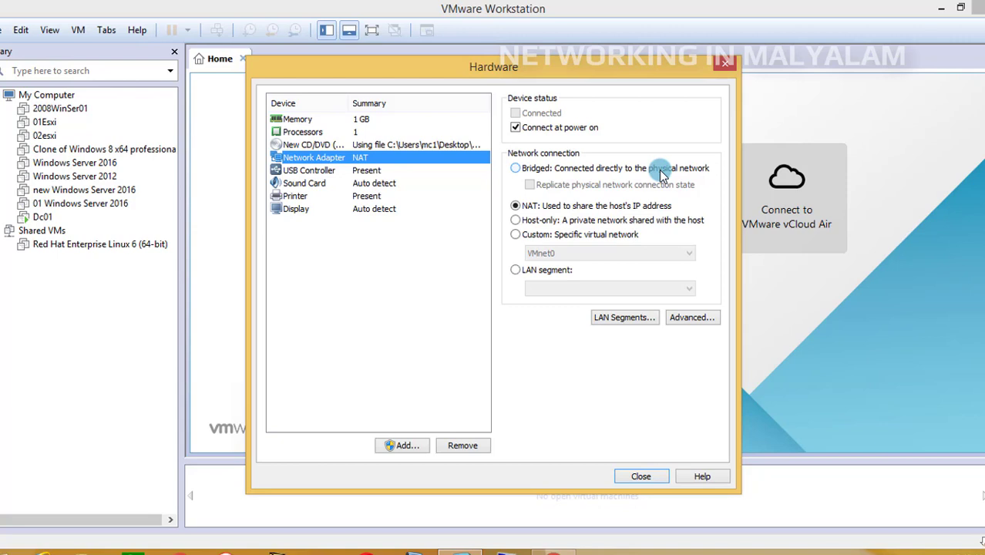
click(534, 170)
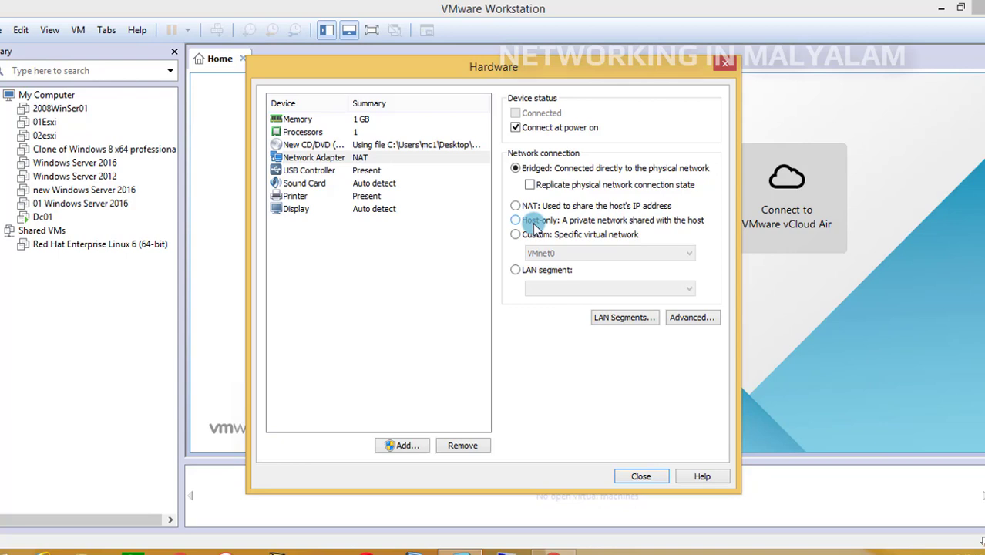
click(558, 222)
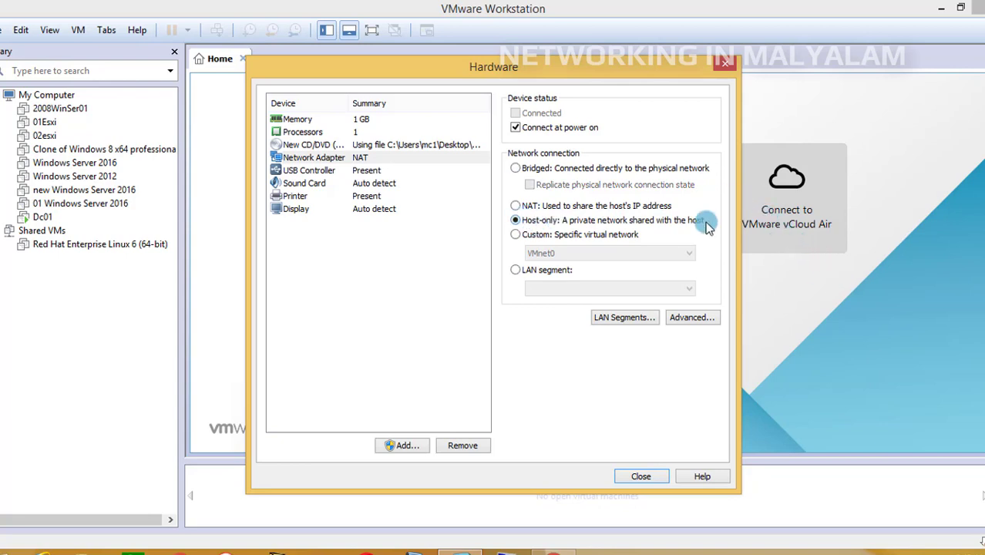
Close the hardware settings, finish creating the virtual machine so it powers on, and dismiss the removable devices hint
click(641, 476)
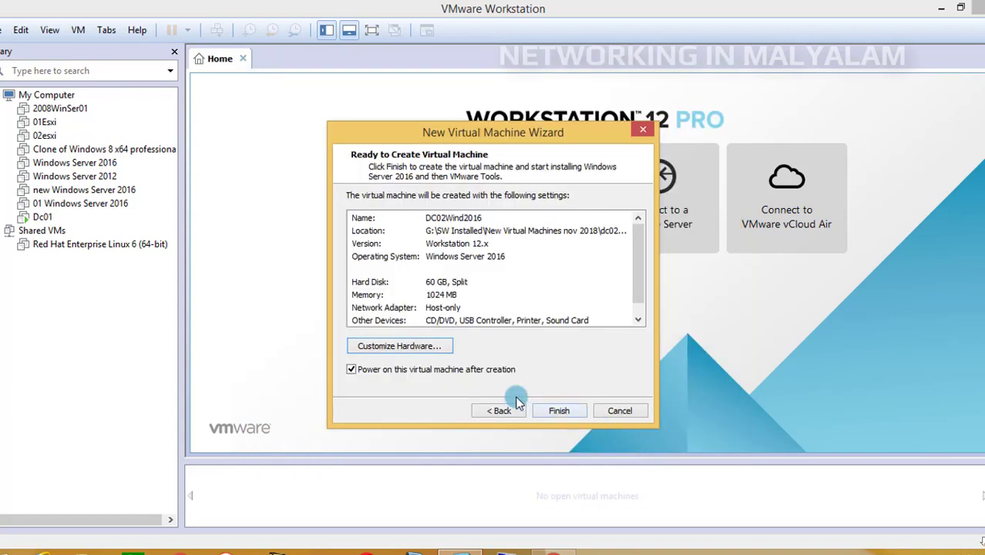
click(559, 414)
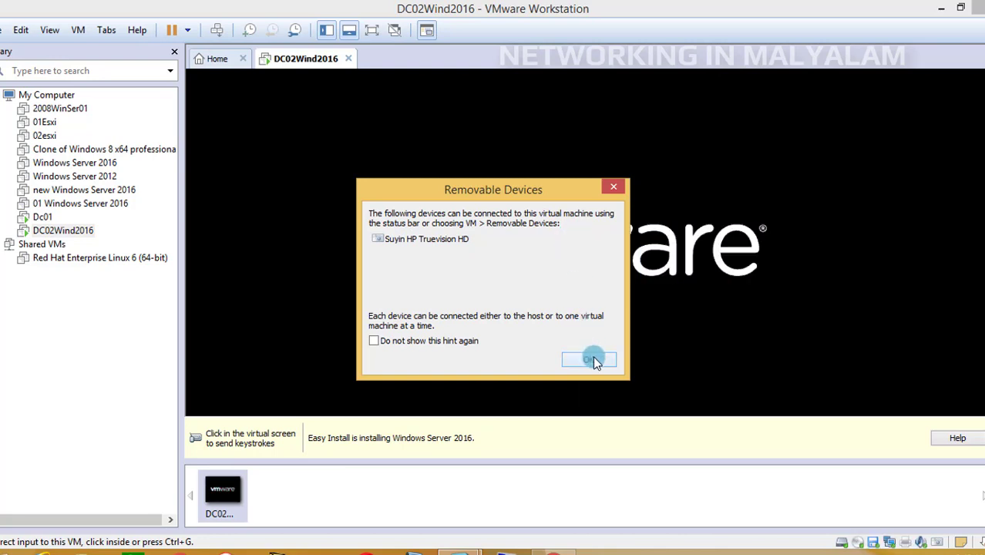
click(614, 186)
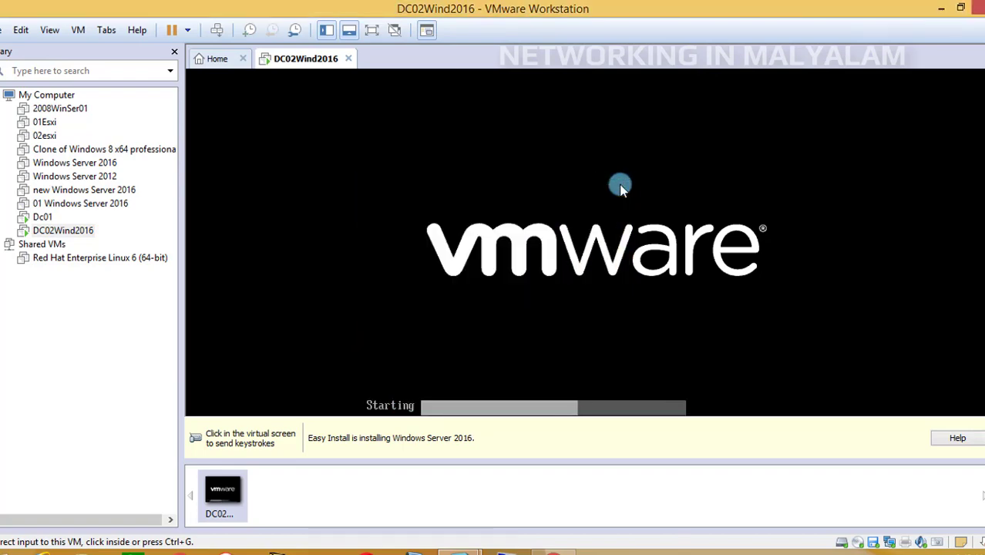
Quit Windows Setup at the operating system selection and release the cursor from the virtual machine
click(370, 30)
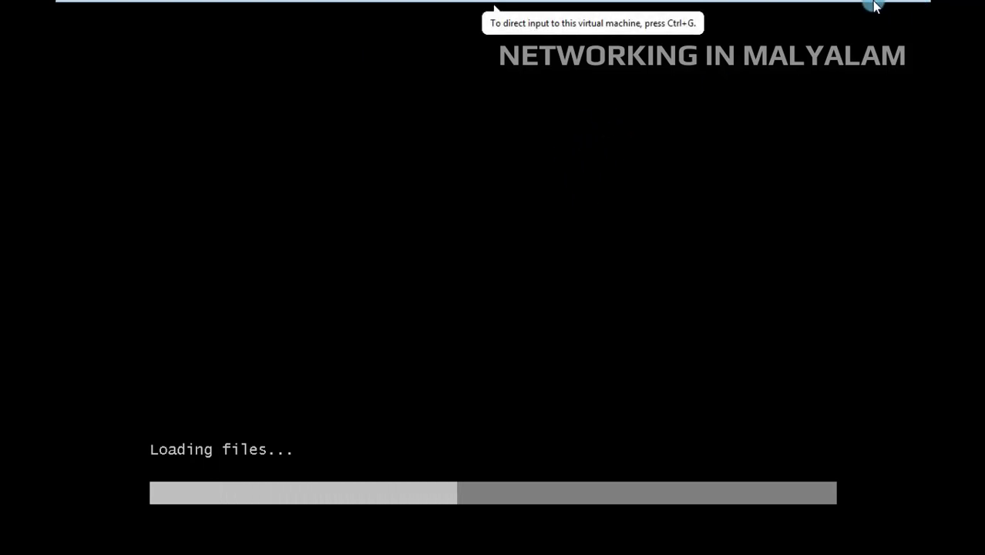
mouse_move(875, 7)
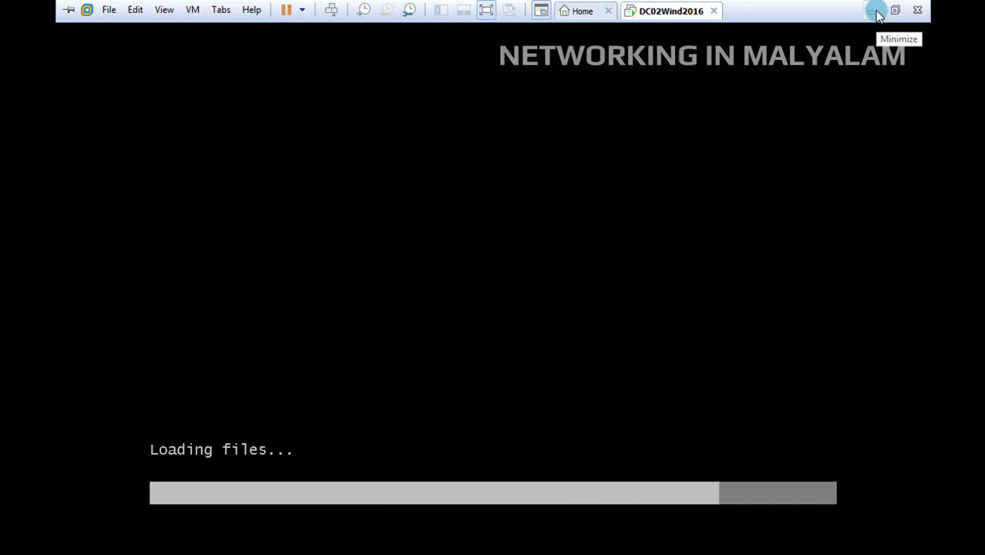
click(892, 16)
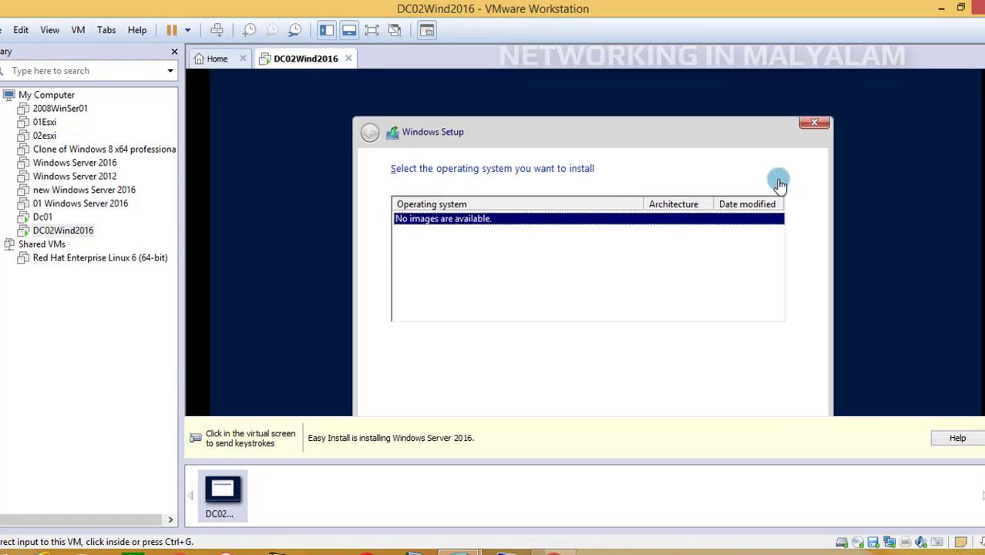
click(817, 128)
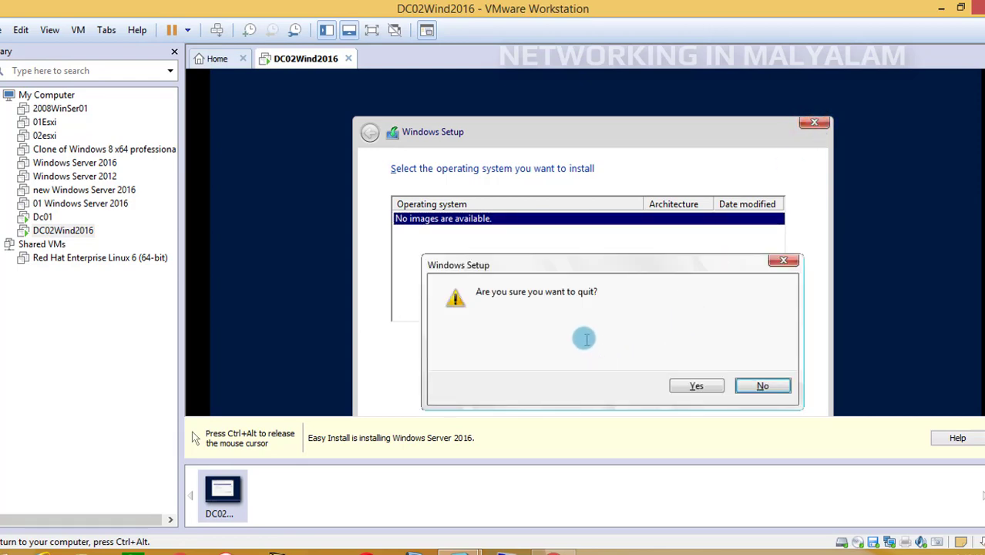
click(697, 386)
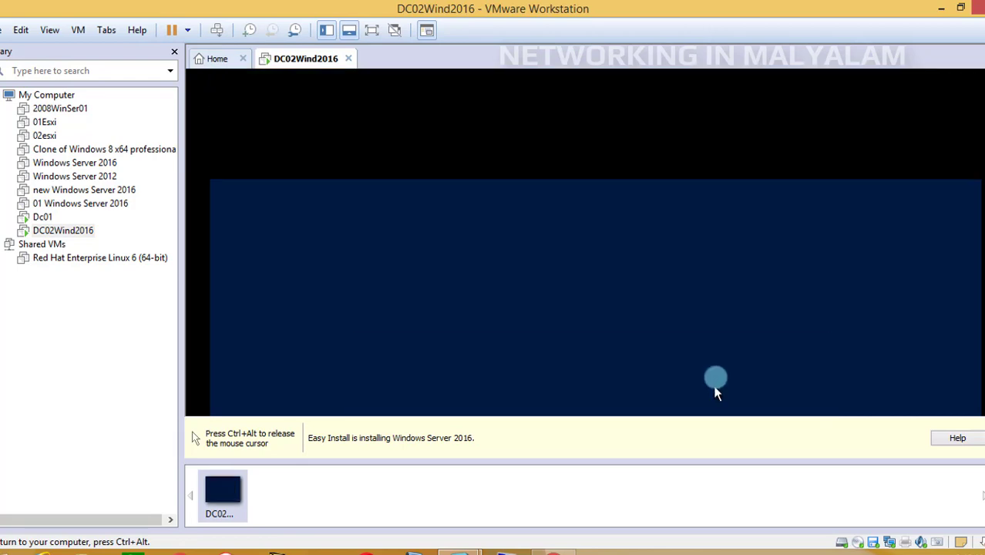
key(ctrl+alt)
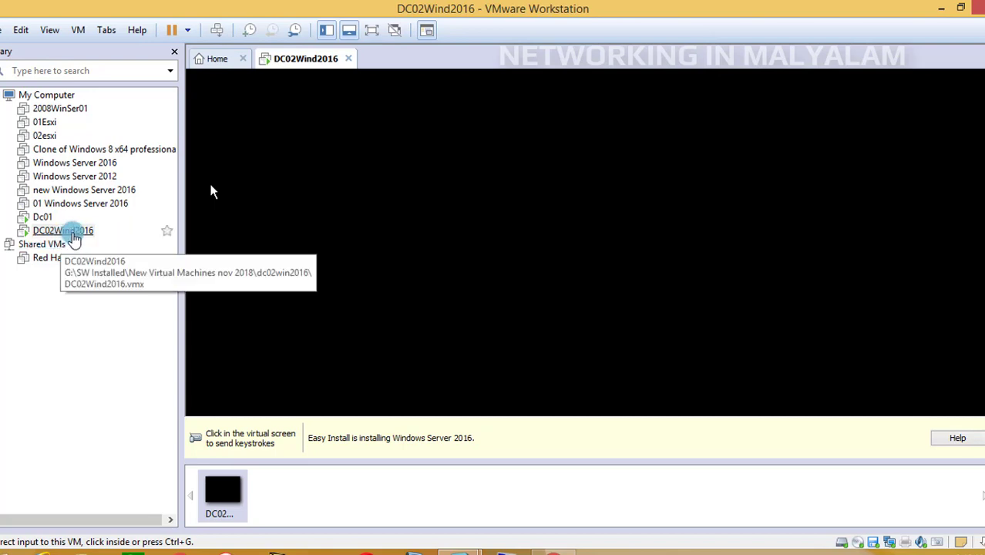
In the DC02Wind2016 virtual machine settings, disconnect the floppy drive and disable its connection at power on
right_click(74, 237)
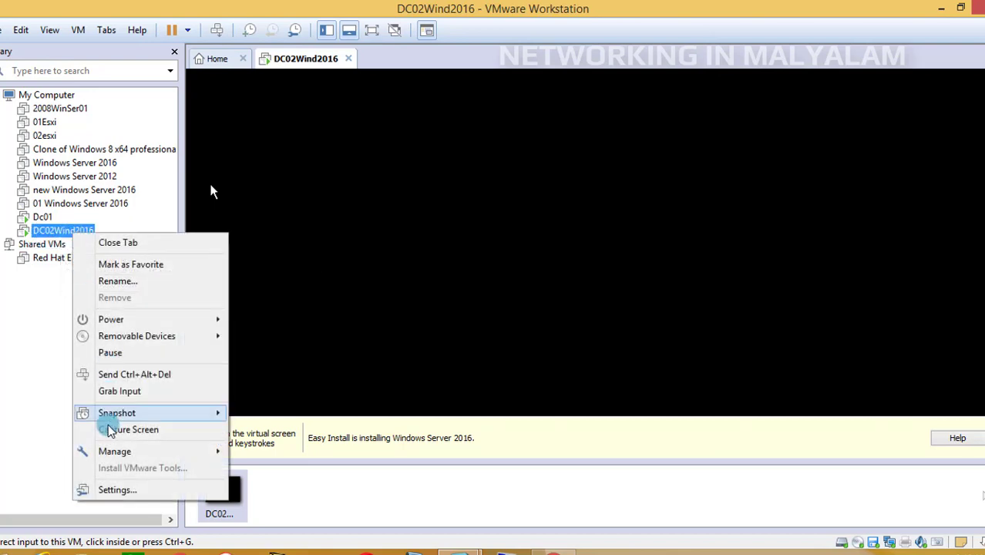
click(117, 490)
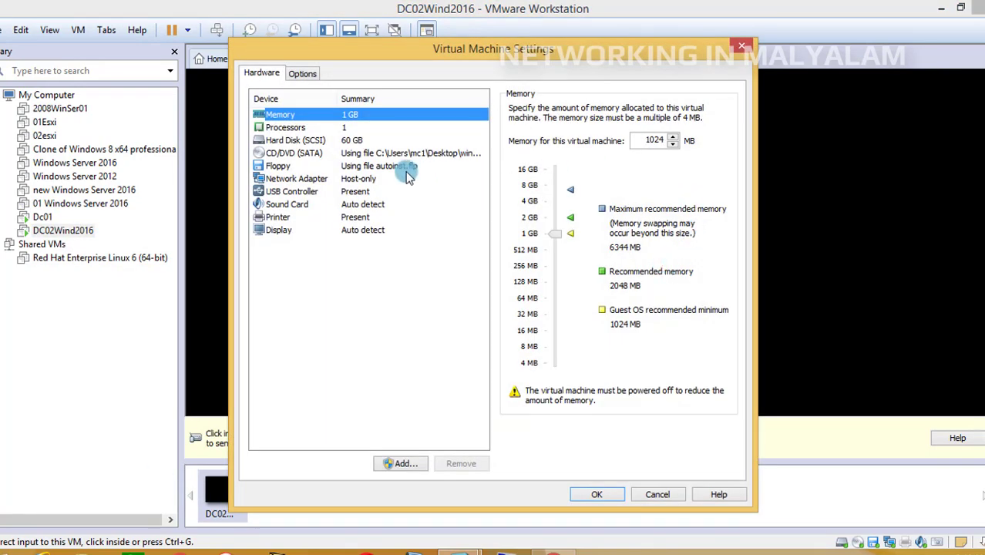
click(393, 170)
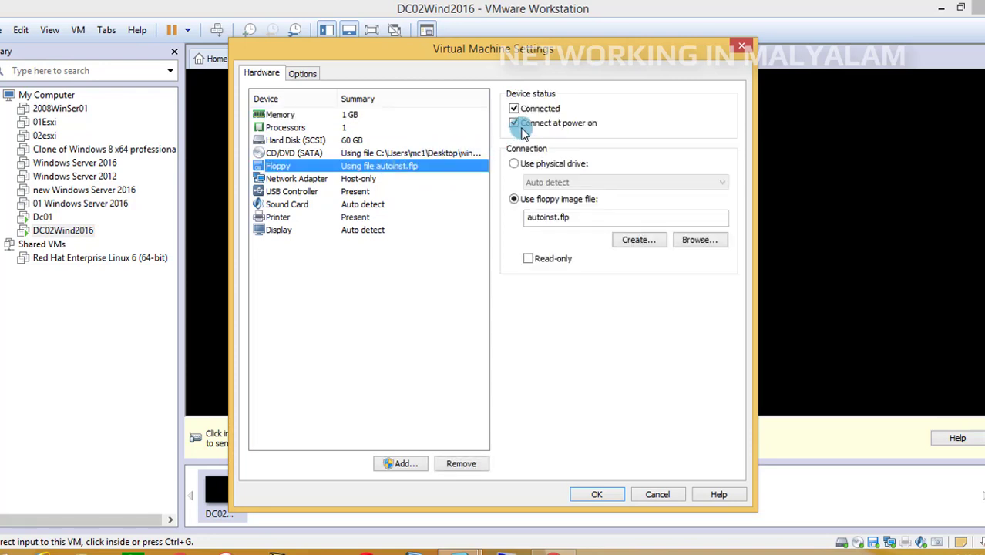
click(538, 111)
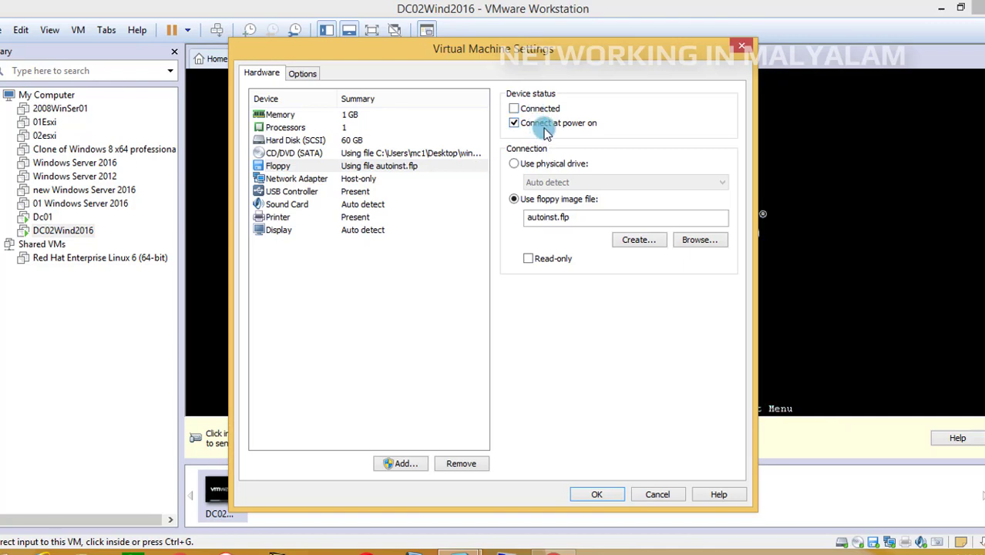
click(544, 128)
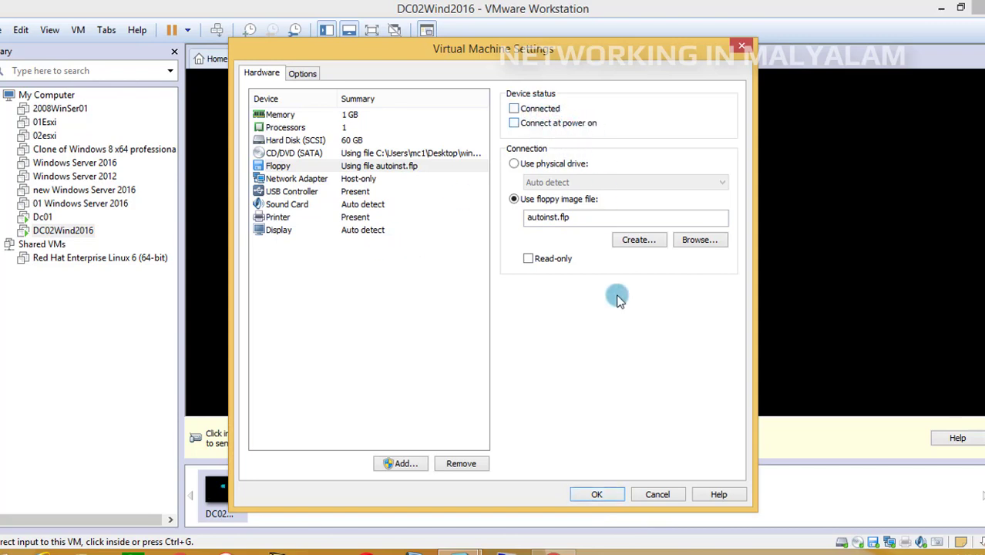
click(612, 495)
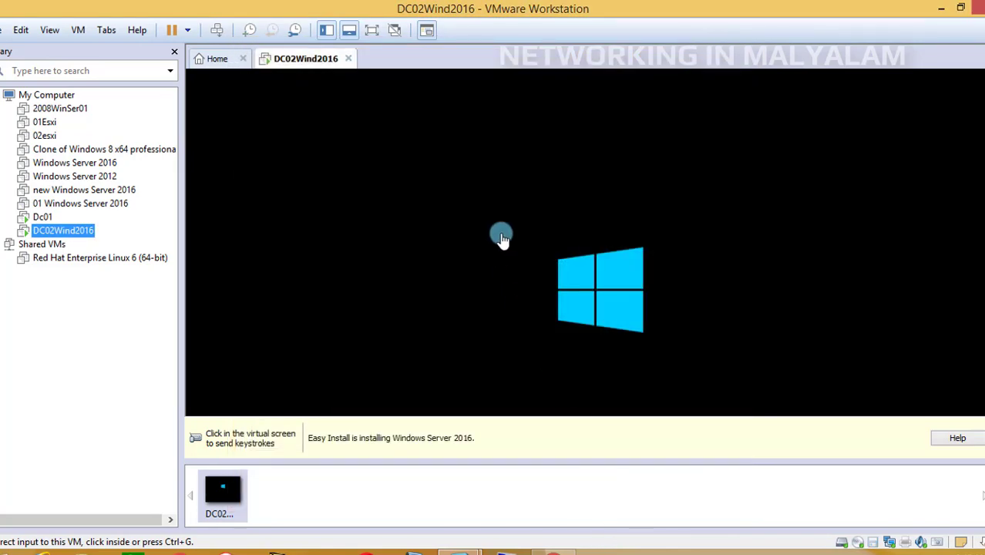
click(372, 31)
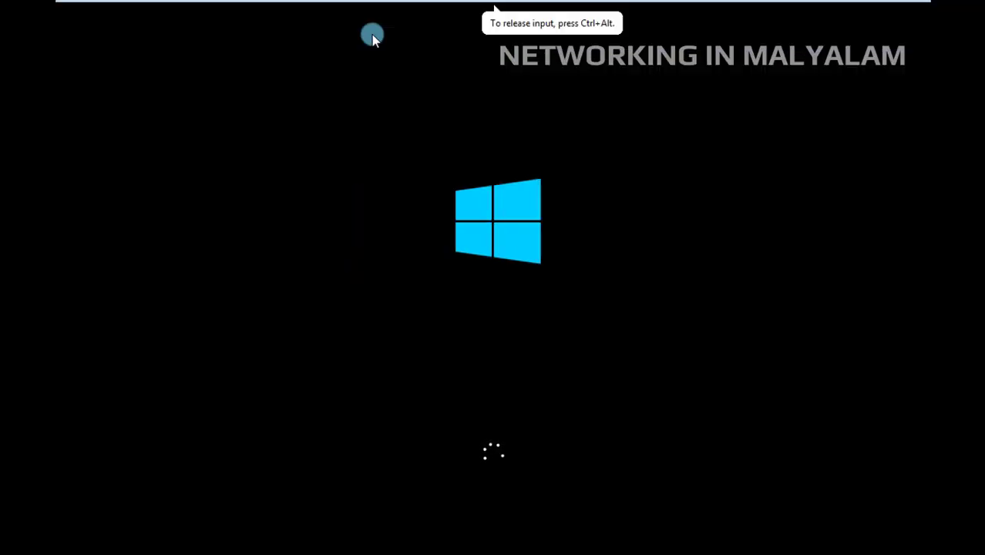
key(ctrl+alt)
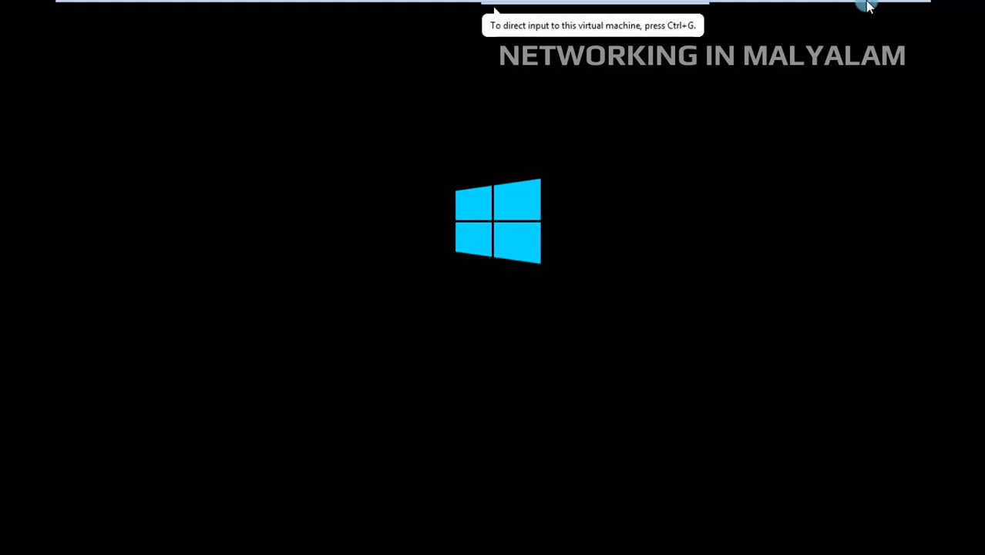
click(893, 12)
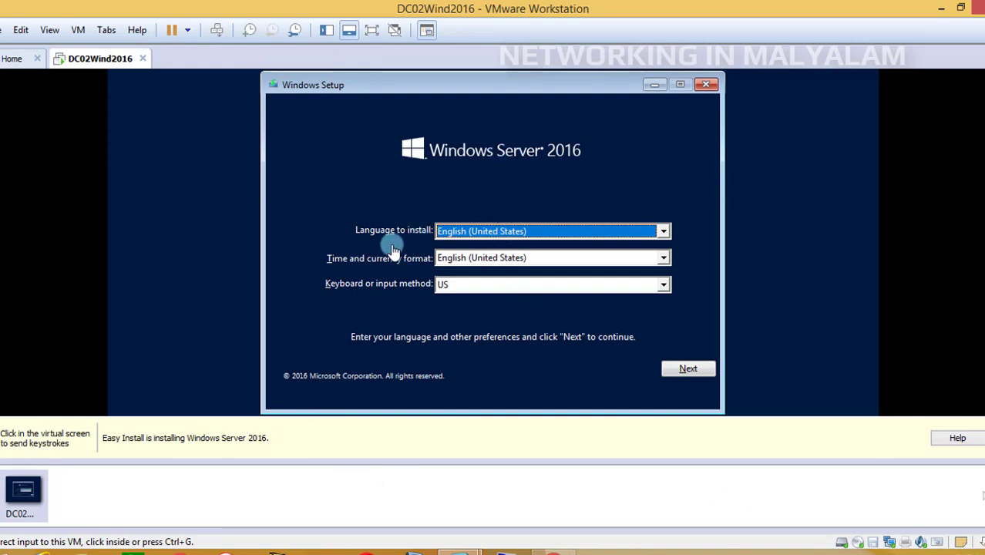
click(664, 231)
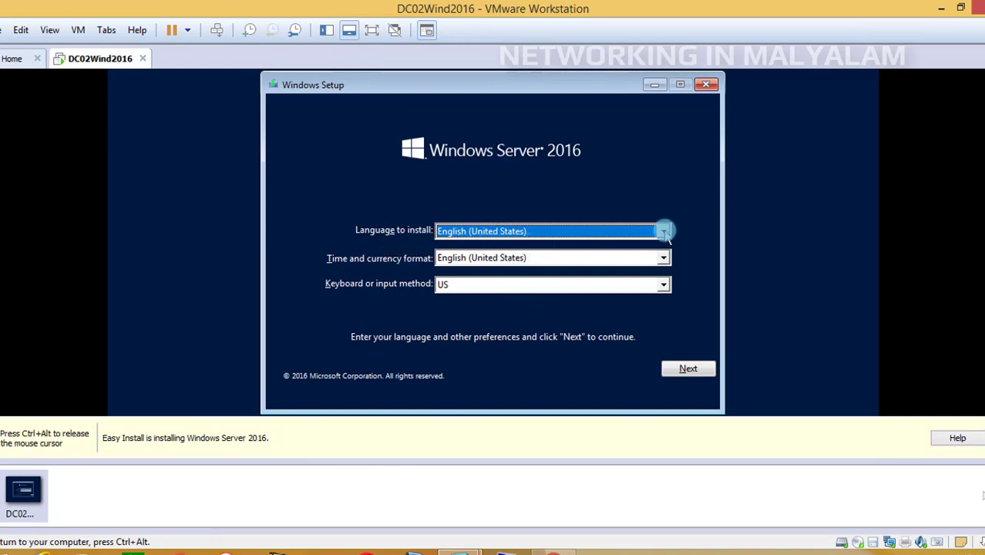
click(663, 231)
click(664, 232)
key(ctrl+alt)
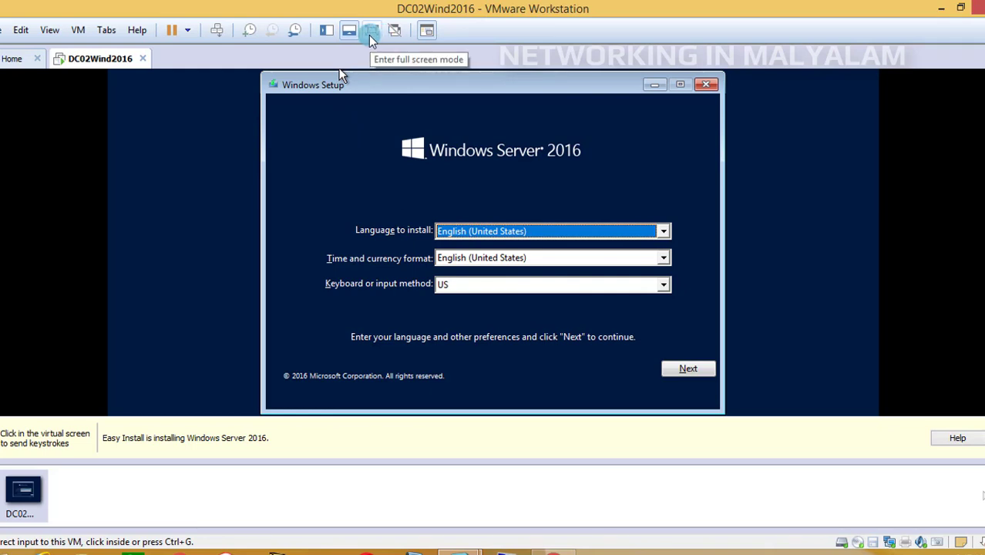
click(325, 35)
click(325, 35)
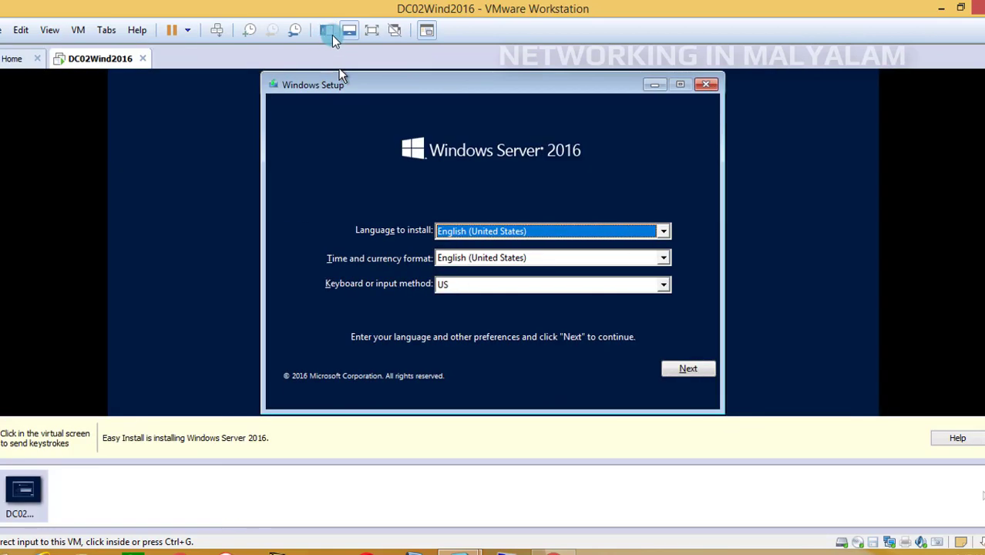
click(524, 98)
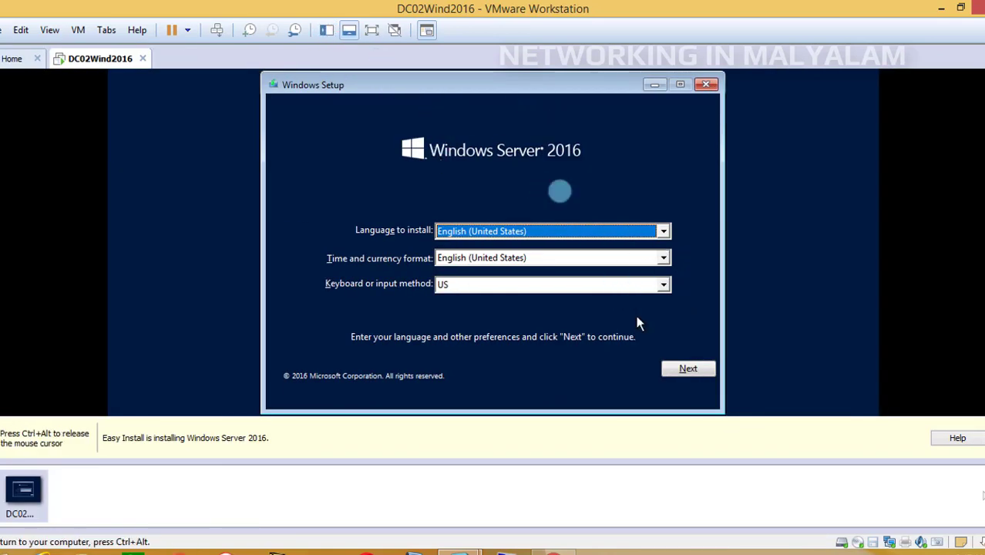
Accept the English (United States) language and format with the US keyboard, and start the Windows Server 2016 installation
click(370, 36)
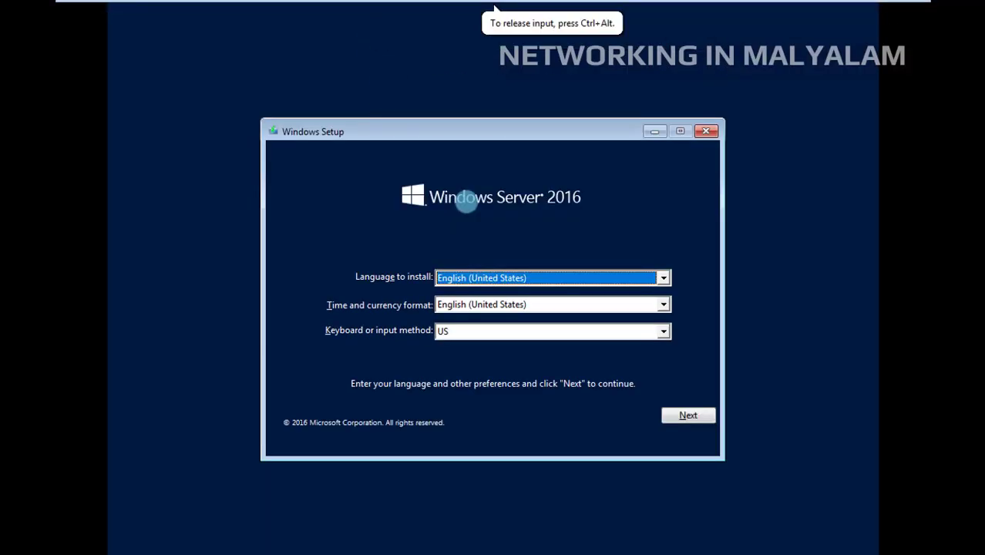
click(678, 425)
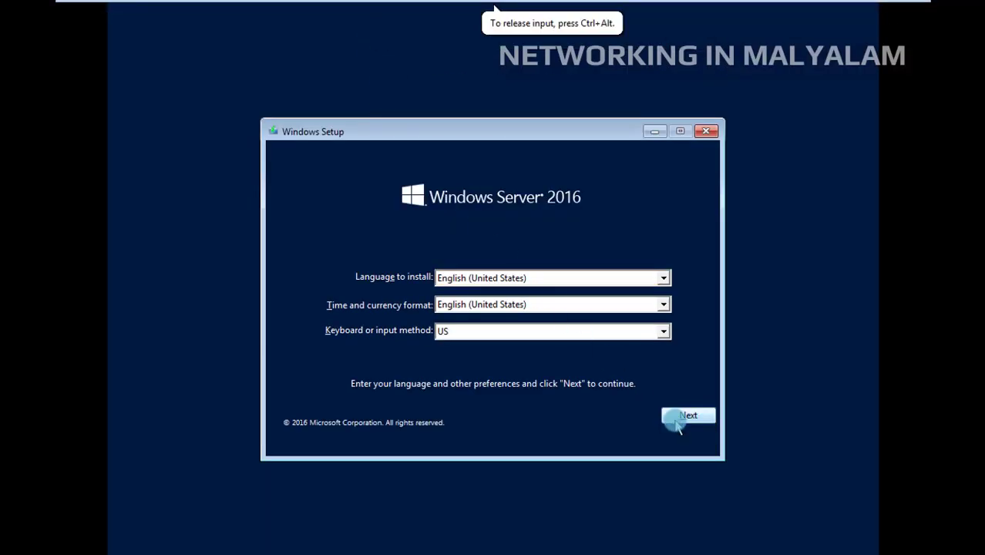
click(509, 302)
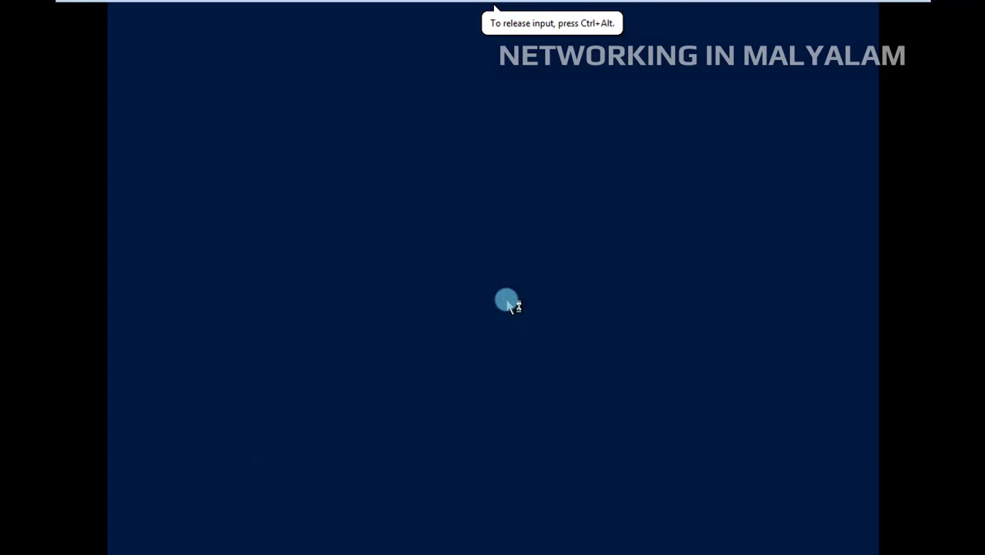
mouse_move(802, 7)
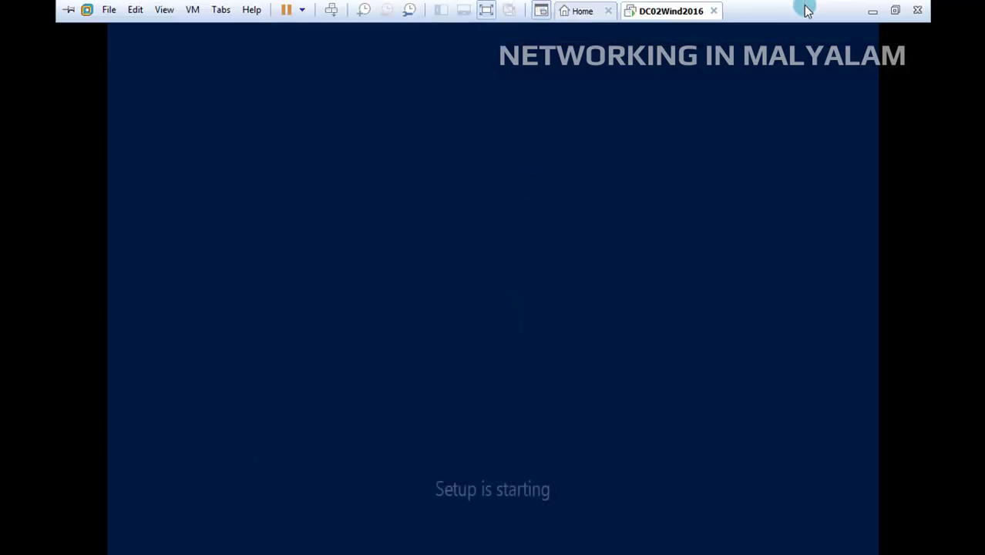
click(894, 12)
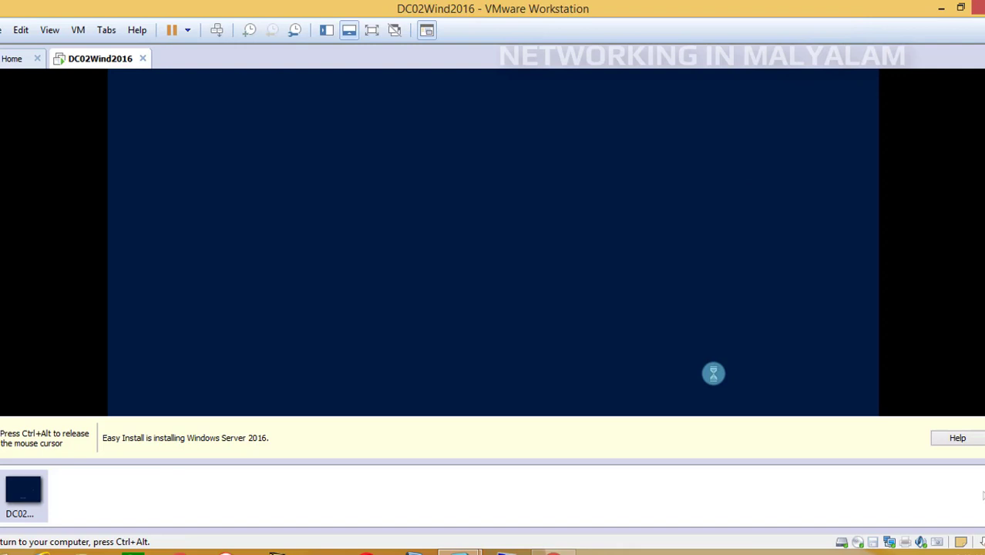
key(ctrl+alt)
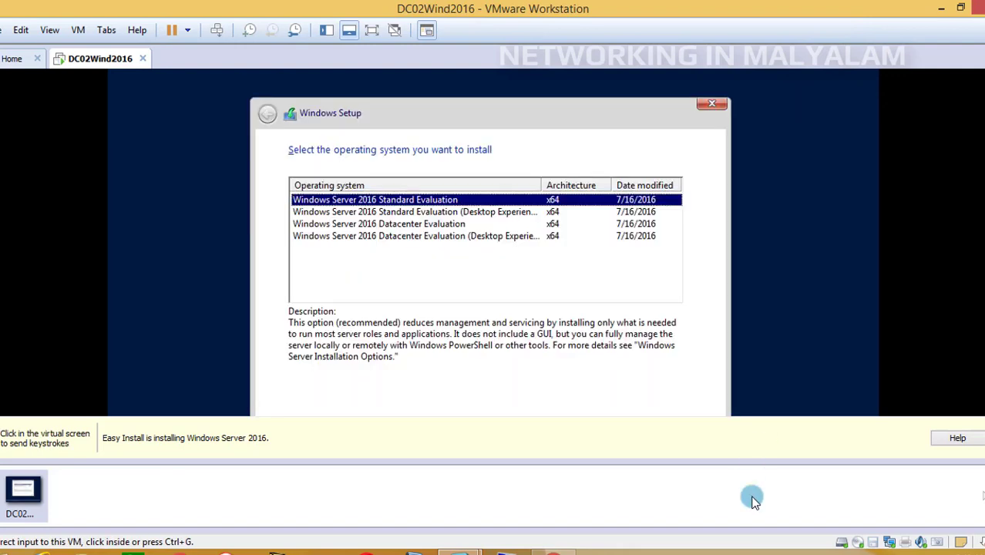
Widen the Operating system column and choose Windows Server 2016 Datacenter Evaluation (Desktop Experience) as the edition to install
click(667, 340)
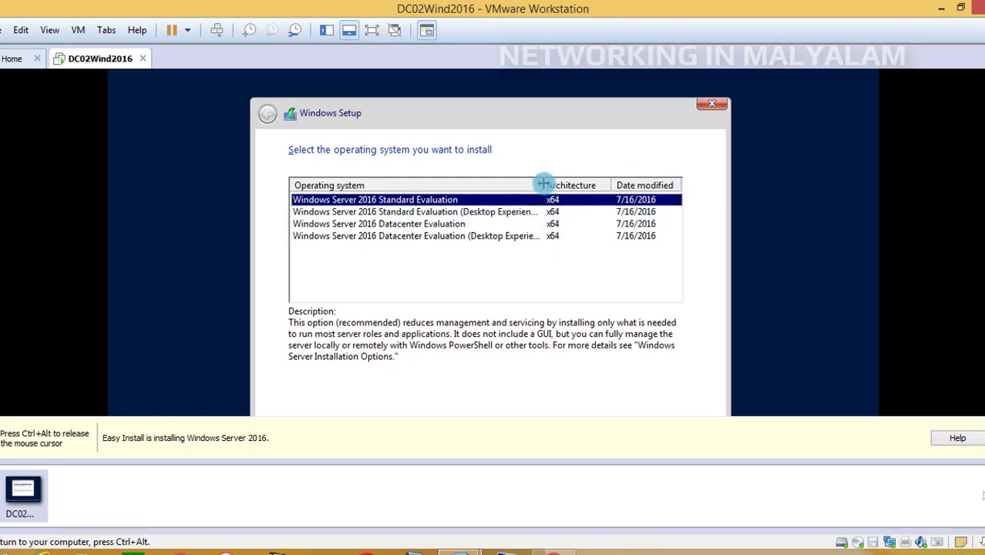
drag(544, 185, 586, 186)
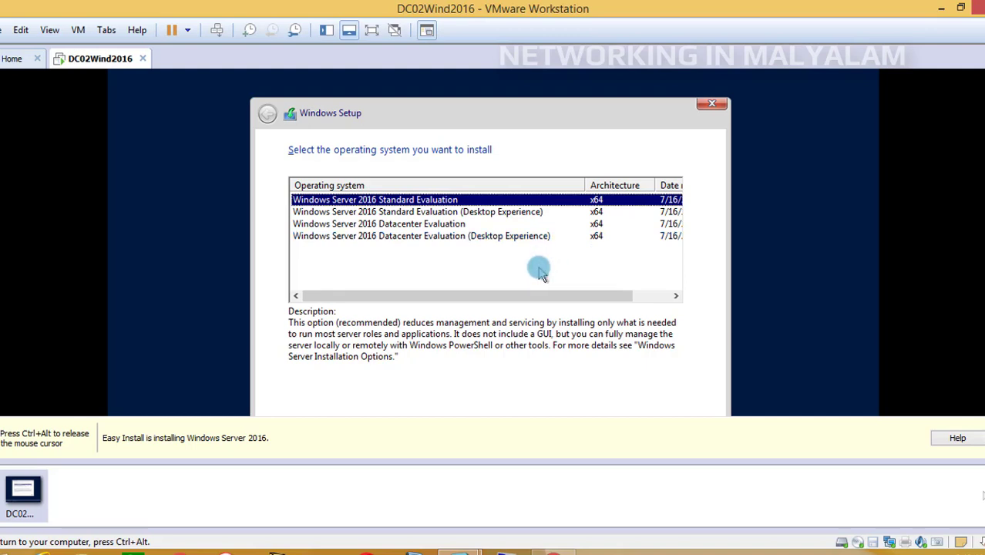
click(539, 239)
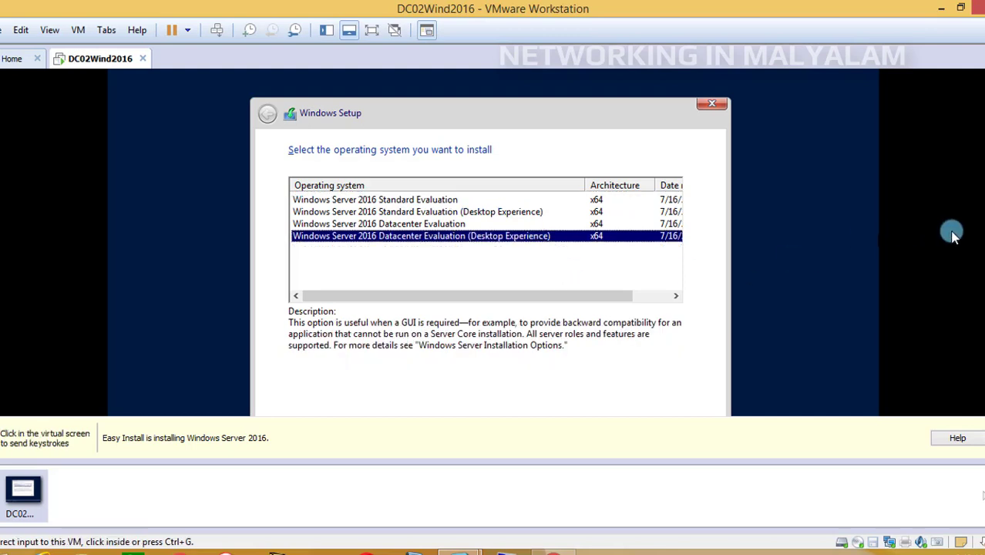
drag(984, 235, 984, 297)
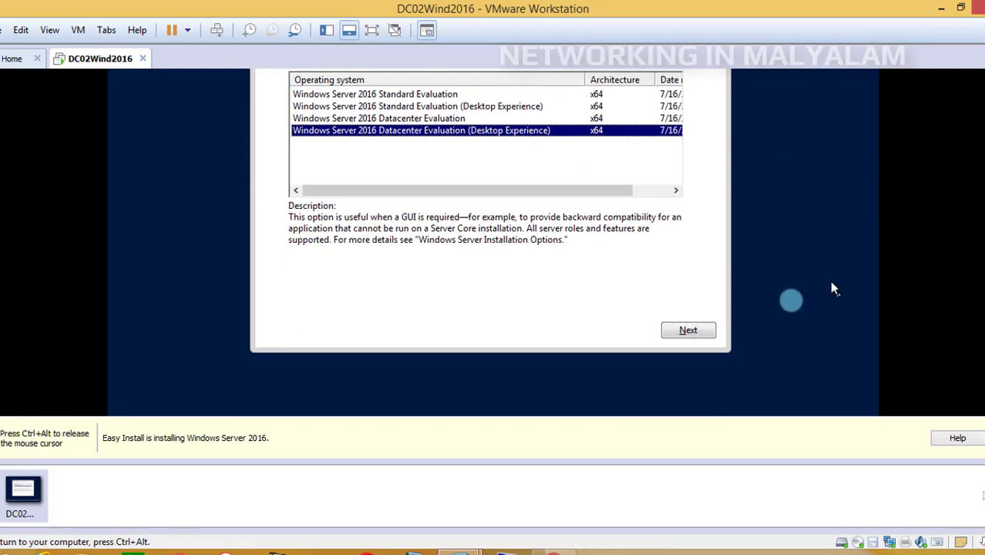
click(713, 327)
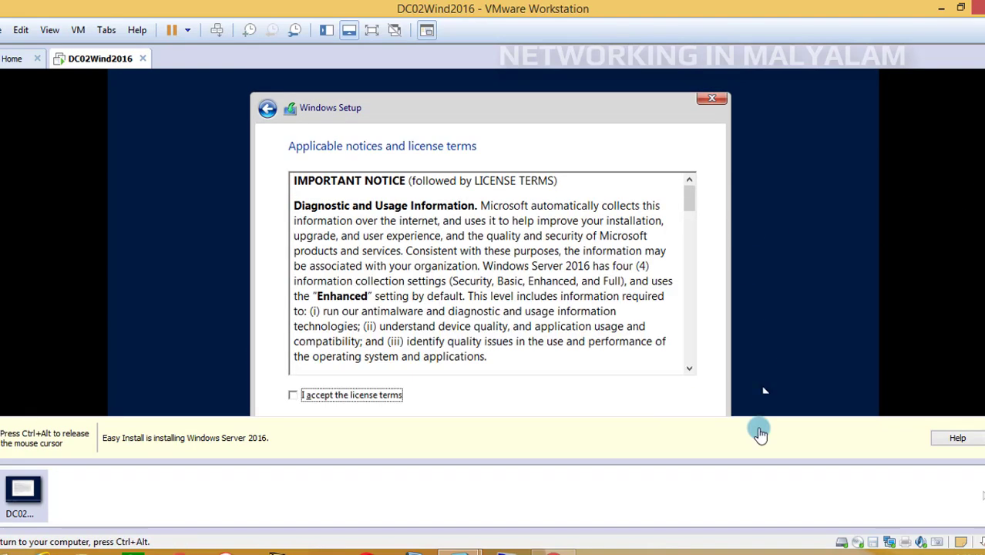
Accept the Windows Server 2016 license terms and continue to the installation type choice
click(296, 395)
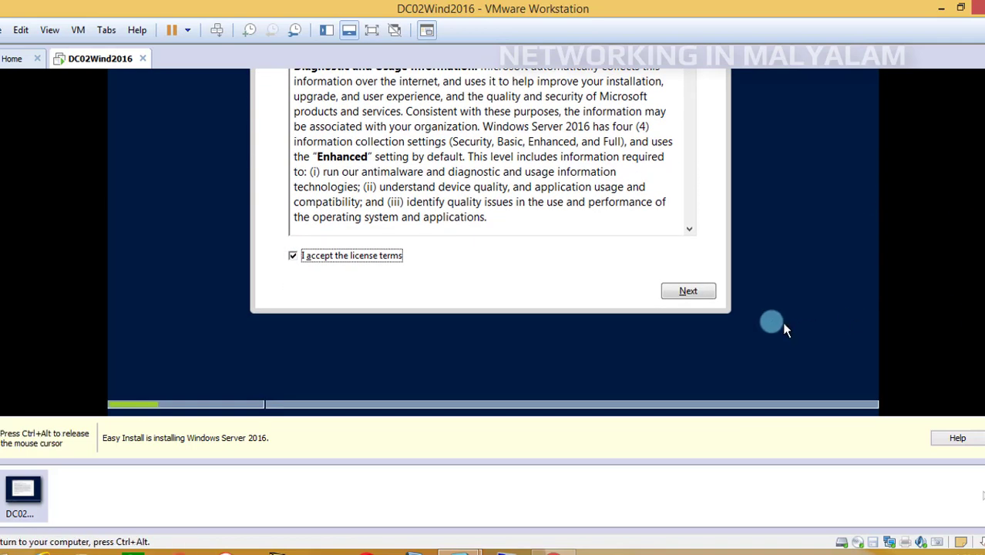
click(694, 292)
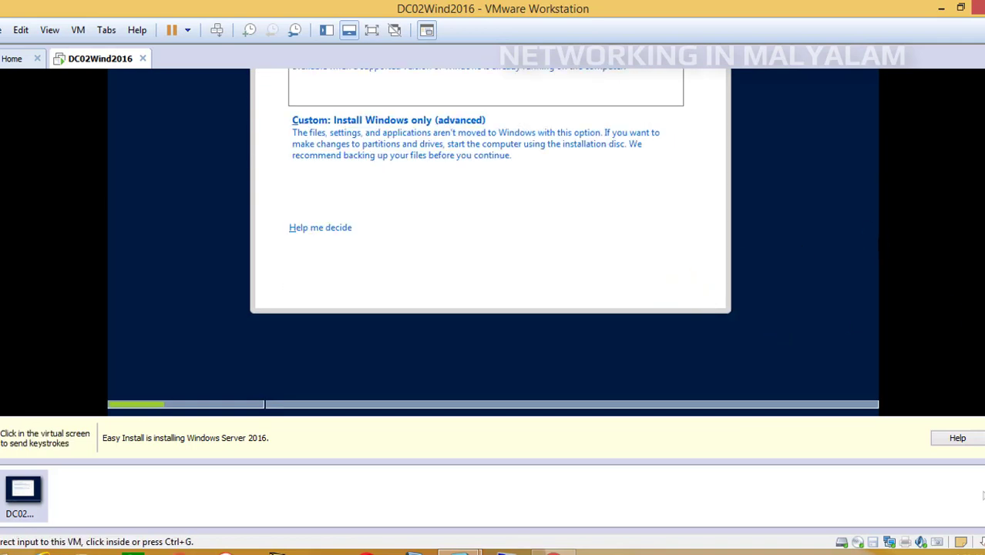
Choose the custom Windows-only installation and create a 51440 MB partition in the Drive 0 unallocated space
click(436, 303)
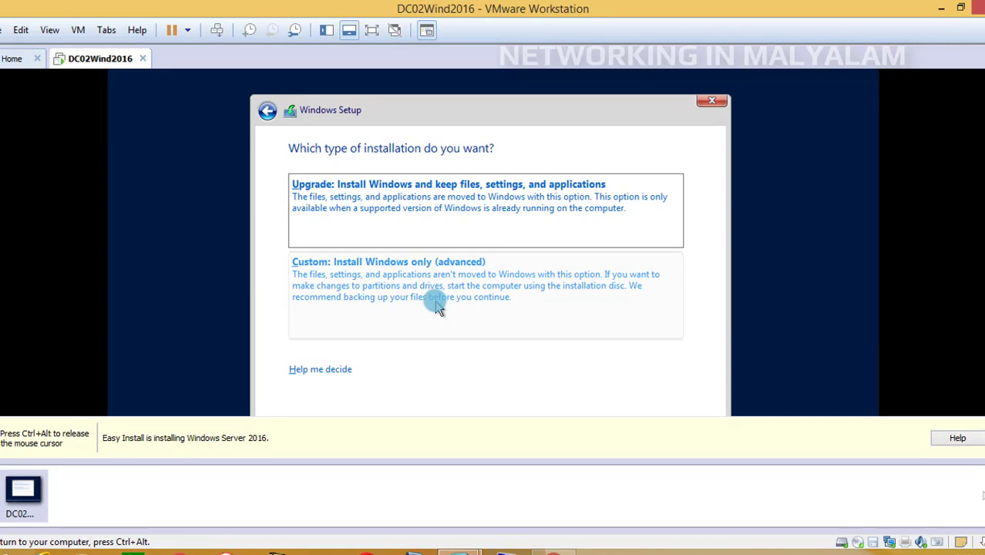
click(437, 306)
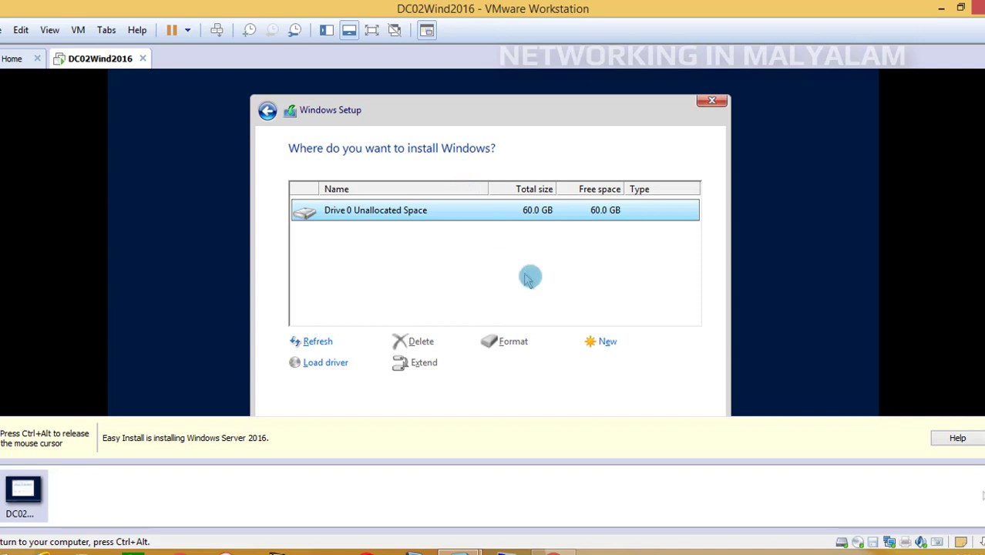
click(615, 350)
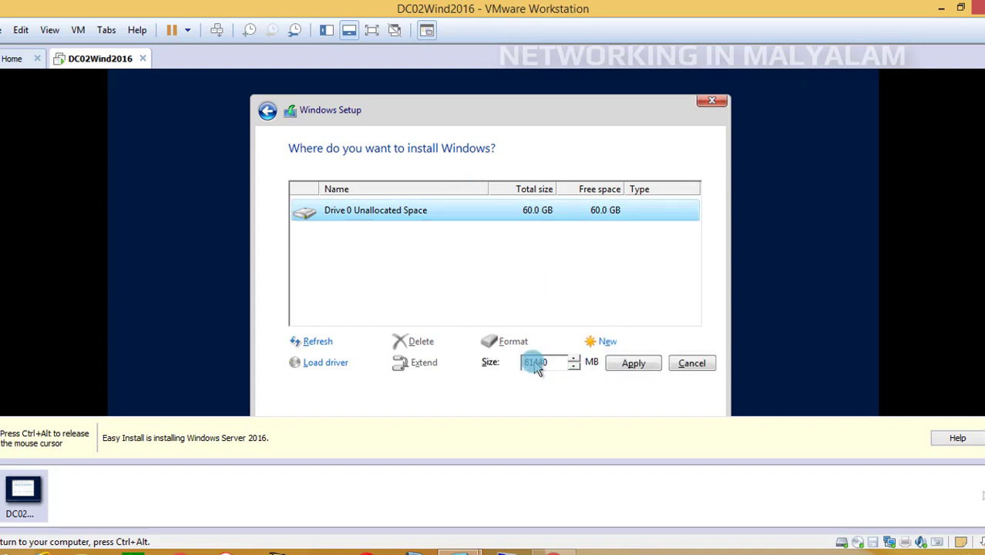
key(ctrl+alt)
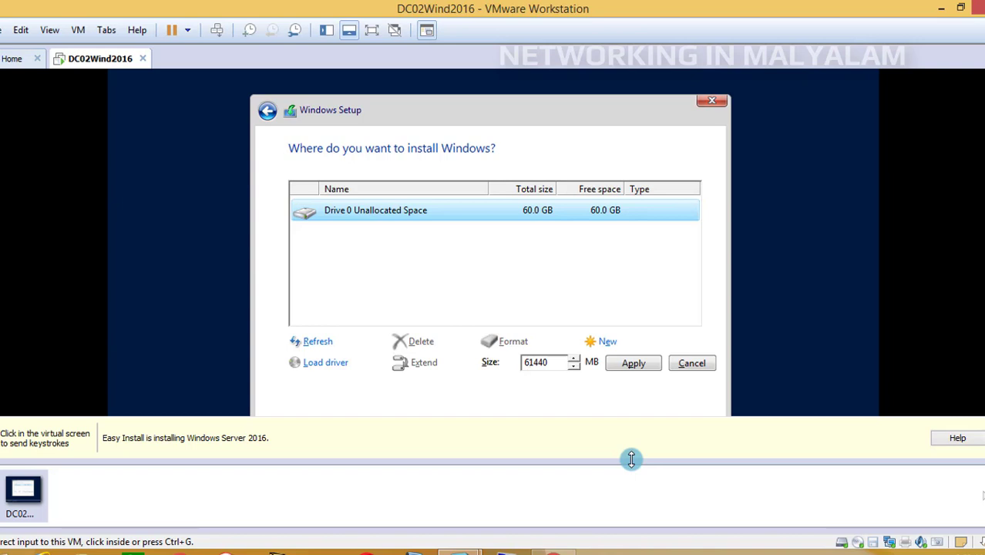
click(517, 377)
click(532, 369)
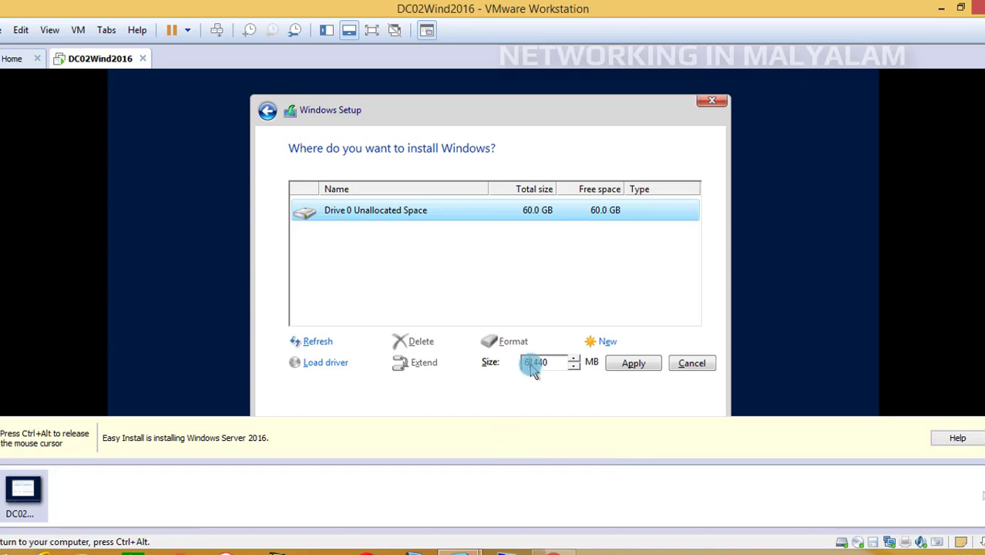
key(BackSpace)
key(ctrl+alt)
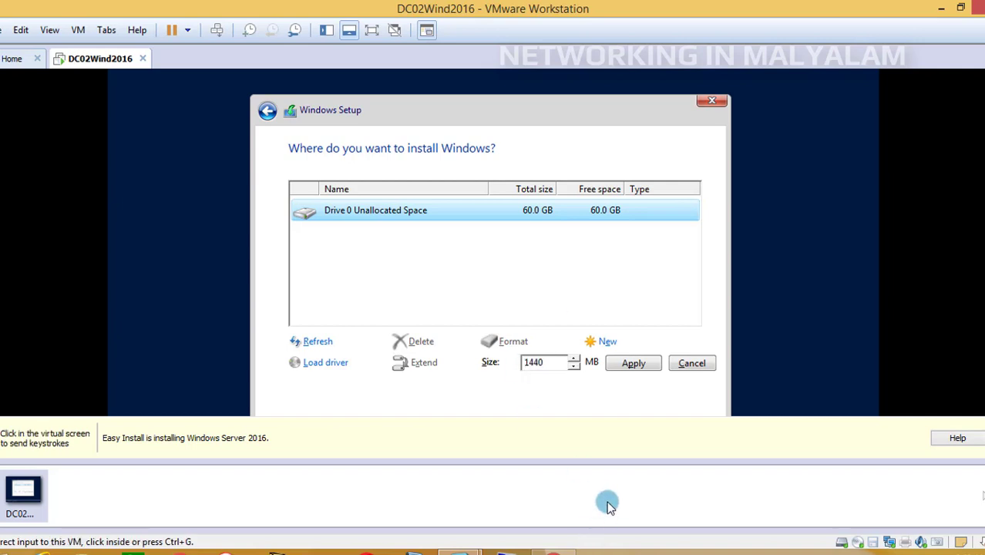
text(5)
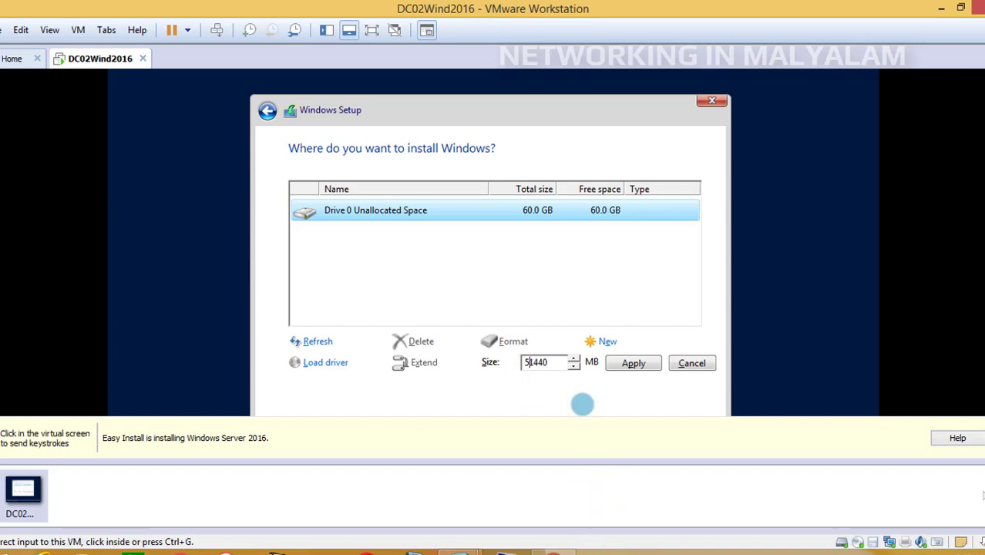
click(570, 394)
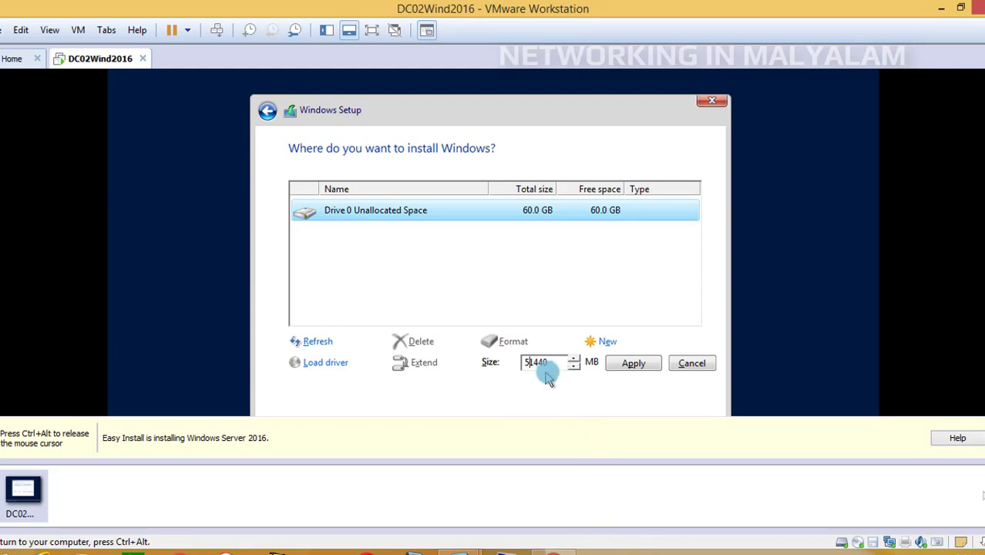
click(623, 365)
click(593, 363)
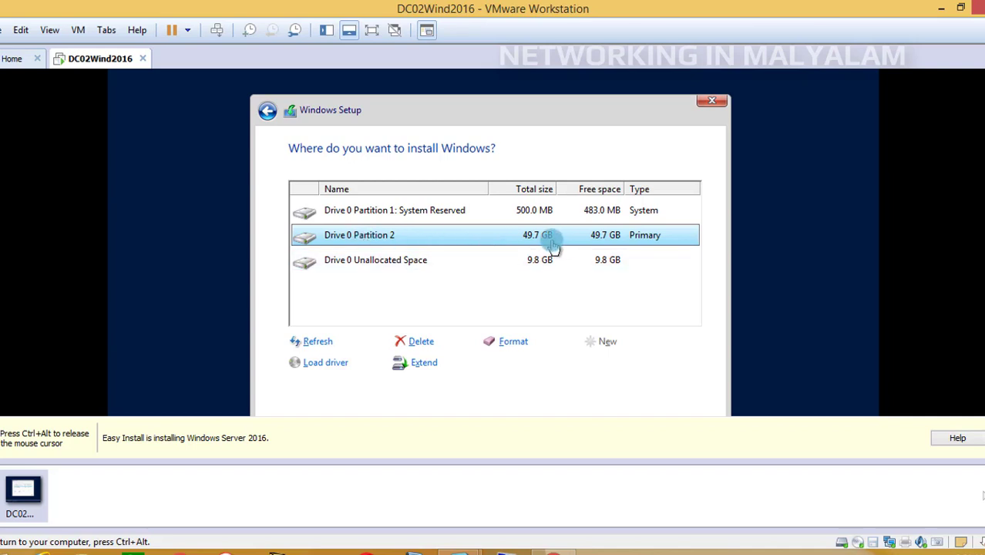
Select Drive 0 Partition 2 as the install location and start installing Windows on it
click(509, 255)
click(507, 245)
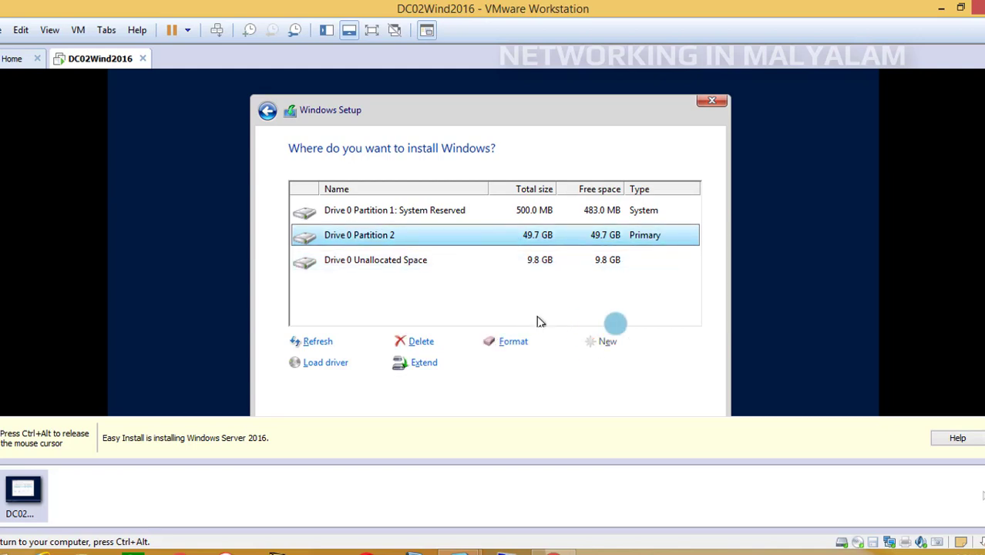
drag(984, 235, 984, 269)
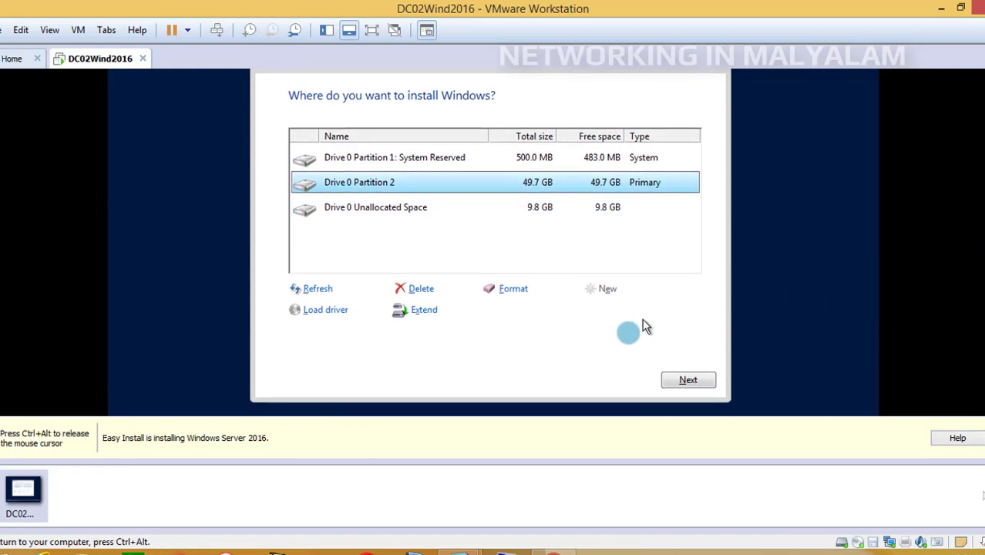
click(679, 390)
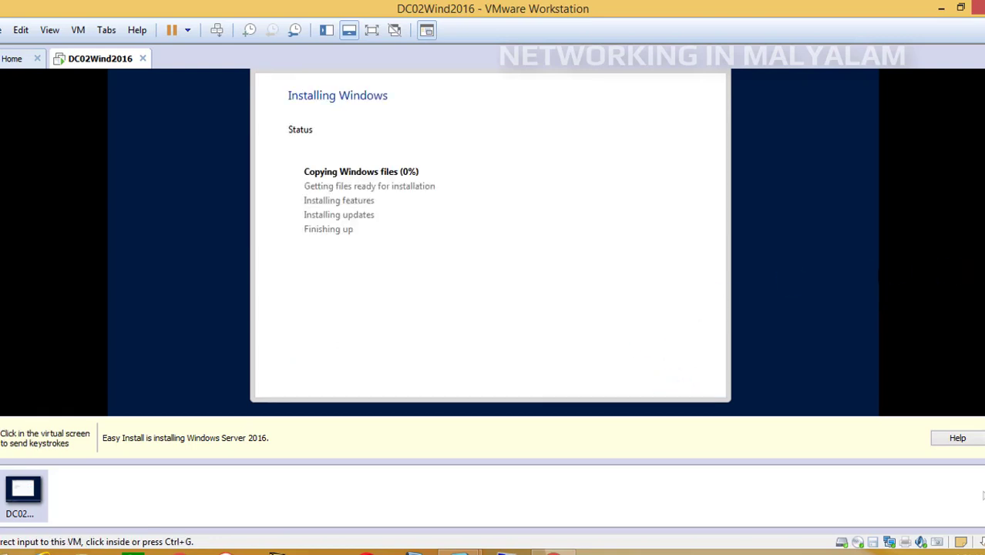
click(386, 210)
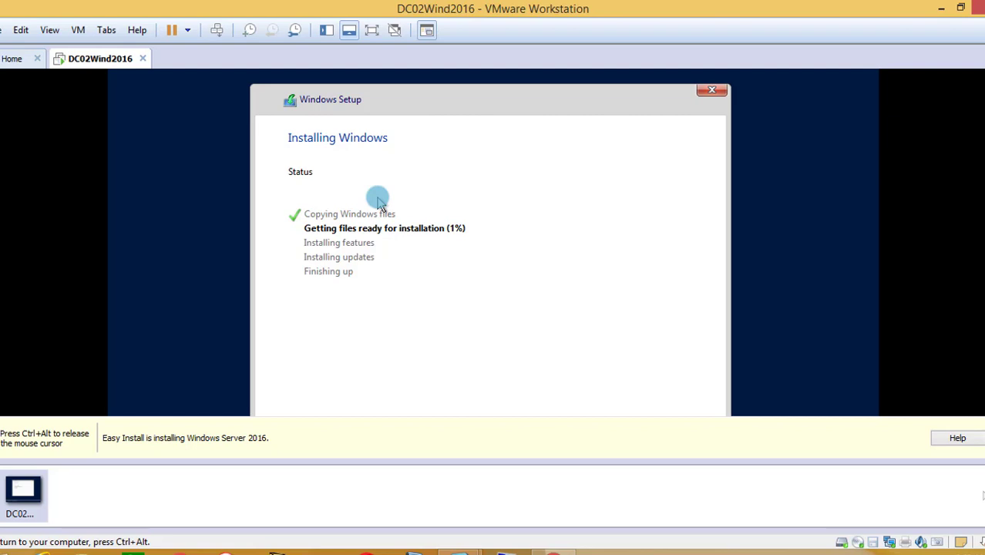
key(ctrl+alt)
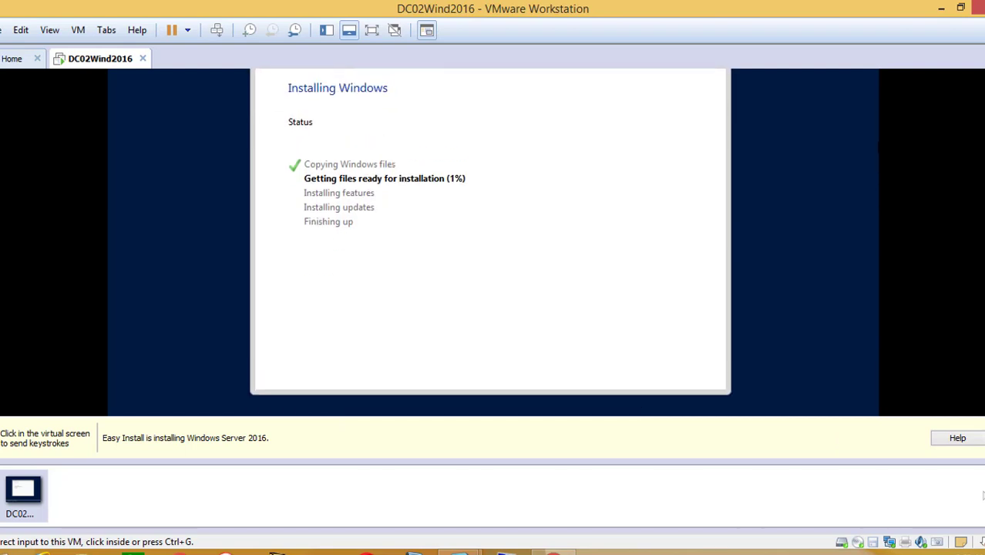
click(806, 170)
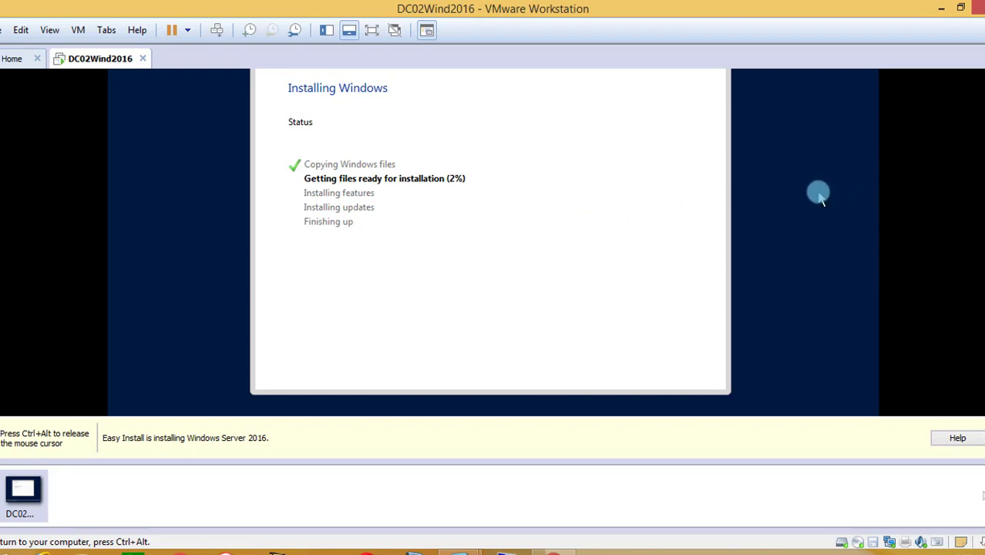
key(ctrl+alt)
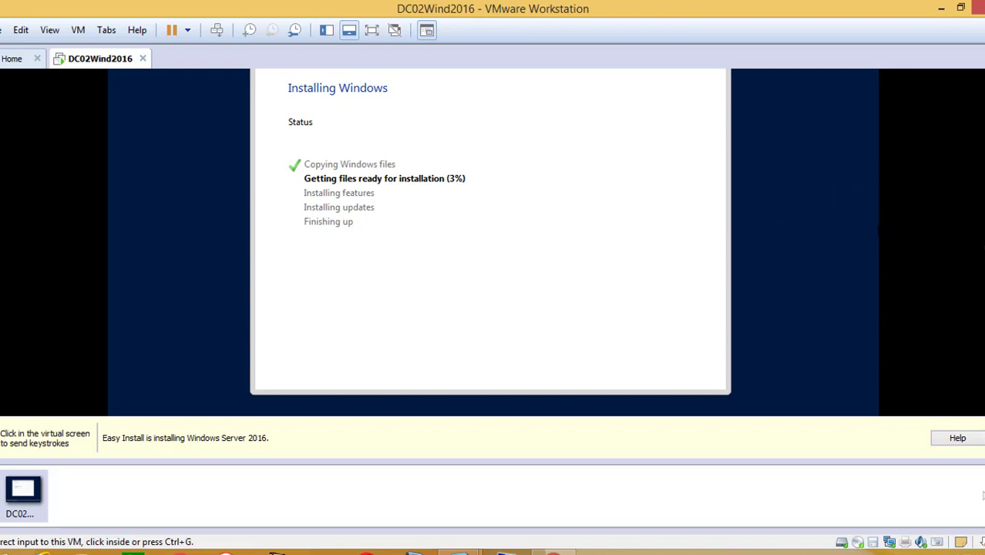
scroll(493, 242, up, 1)
click(594, 182)
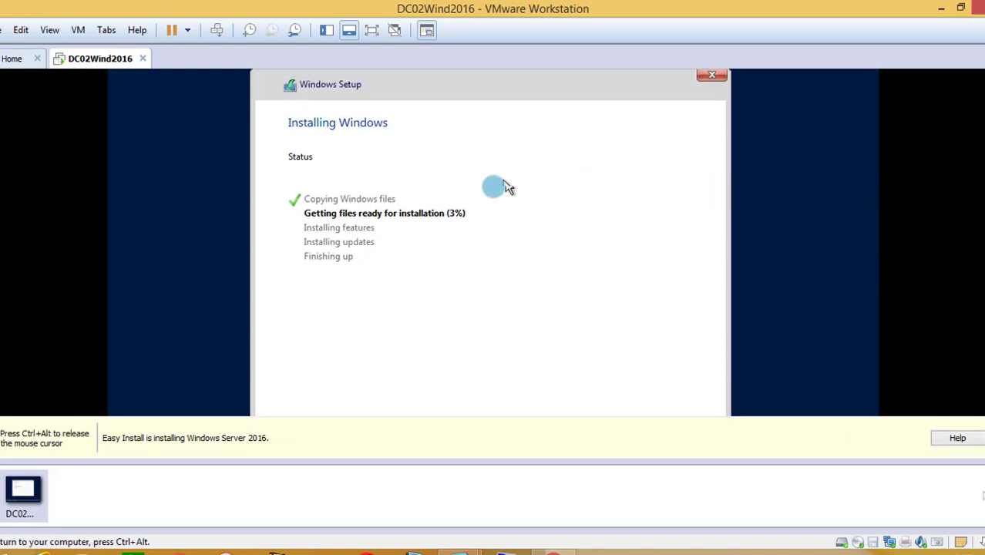
key(ctrl+alt)
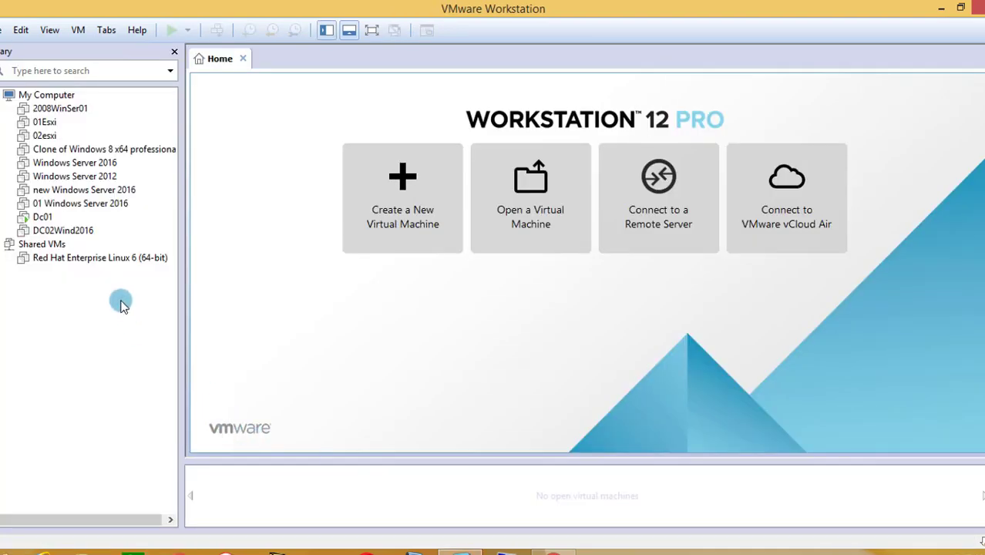
Open the running Dc01 virtual machine from the library
click(45, 221)
double_click(46, 222)
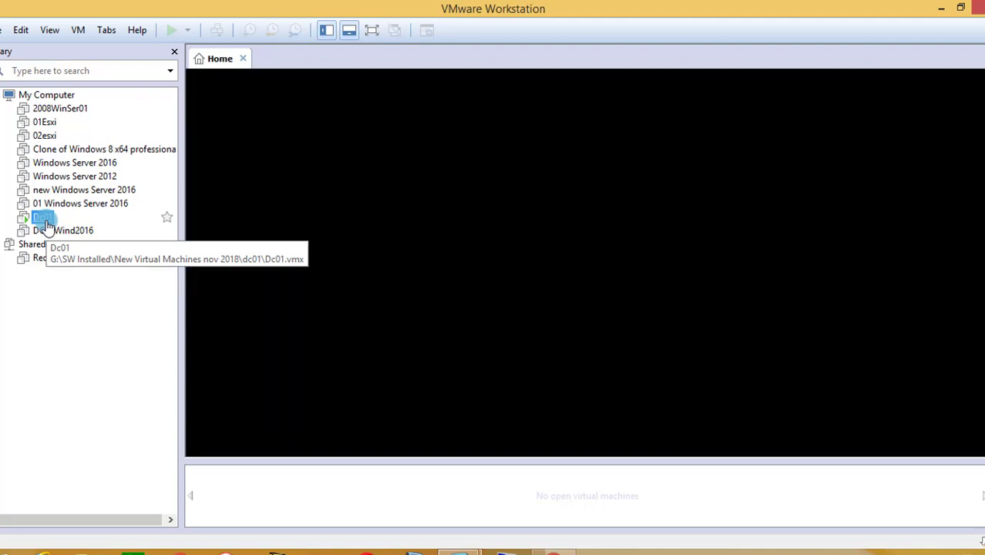
click(553, 199)
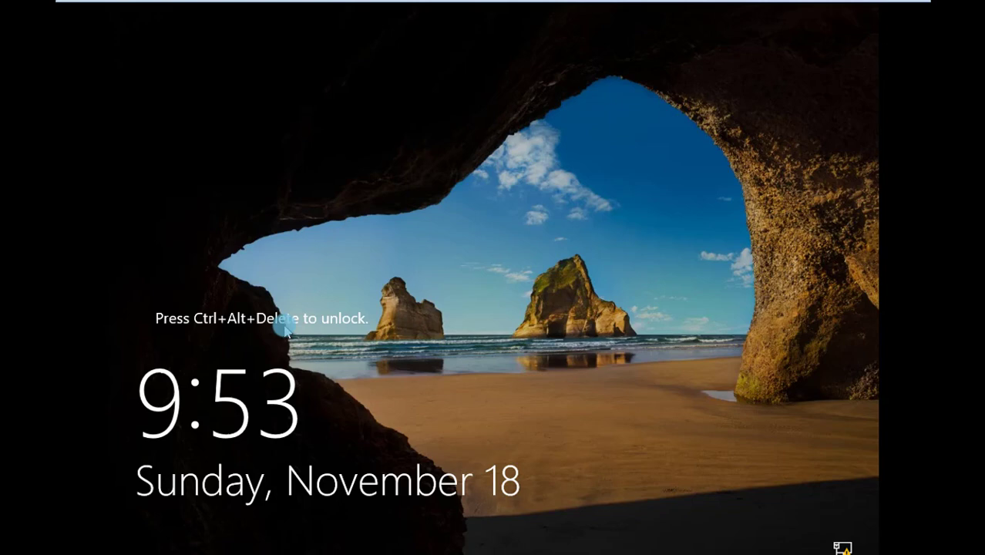
Switch Dc01 out of full-screen mode, restore and maximize the window, and return to full screen
mouse_move(818, 7)
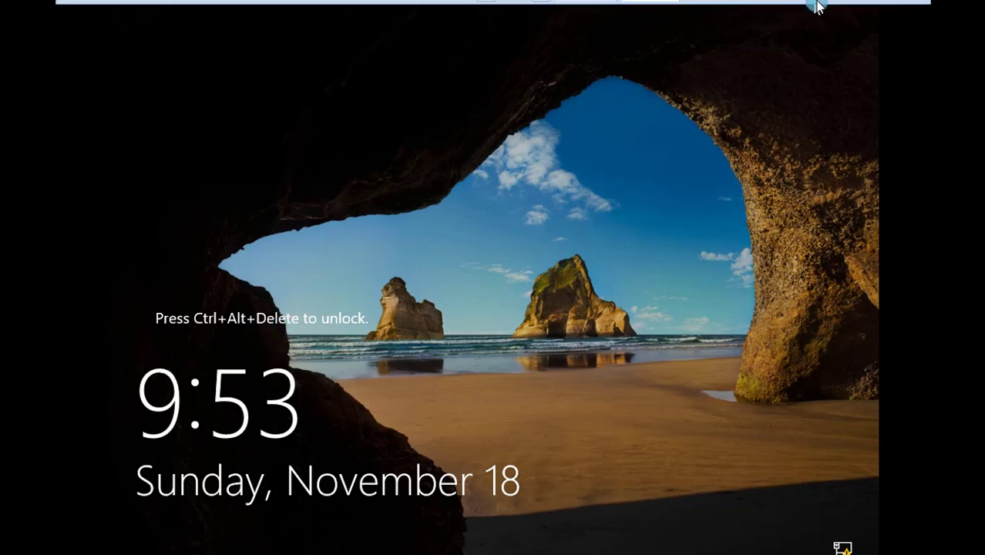
click(897, 11)
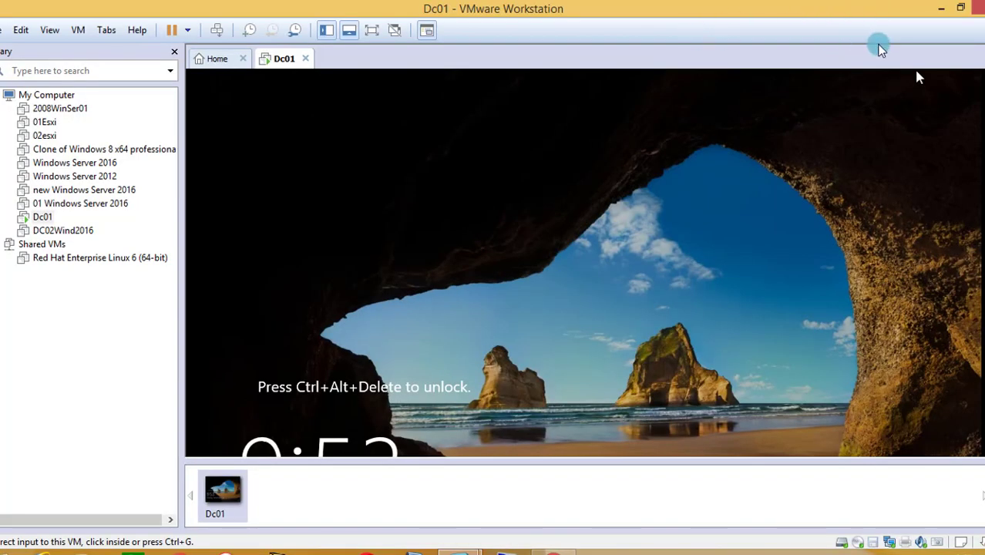
drag(829, 17, 765, 82)
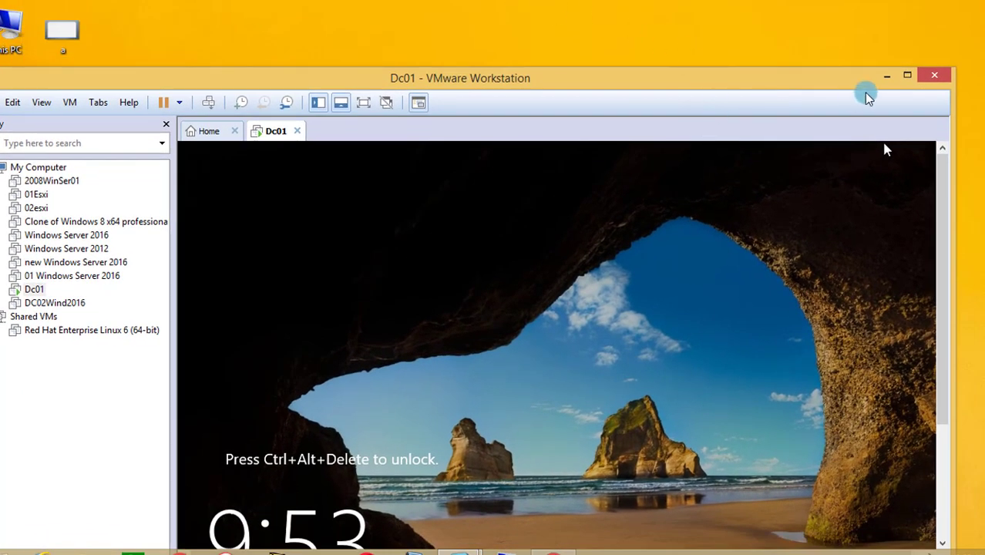
click(908, 78)
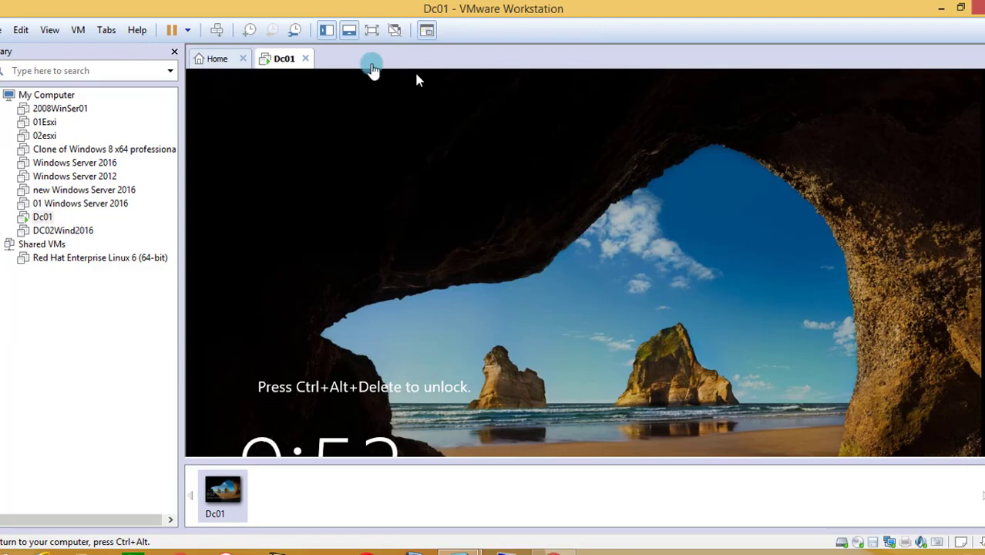
click(370, 34)
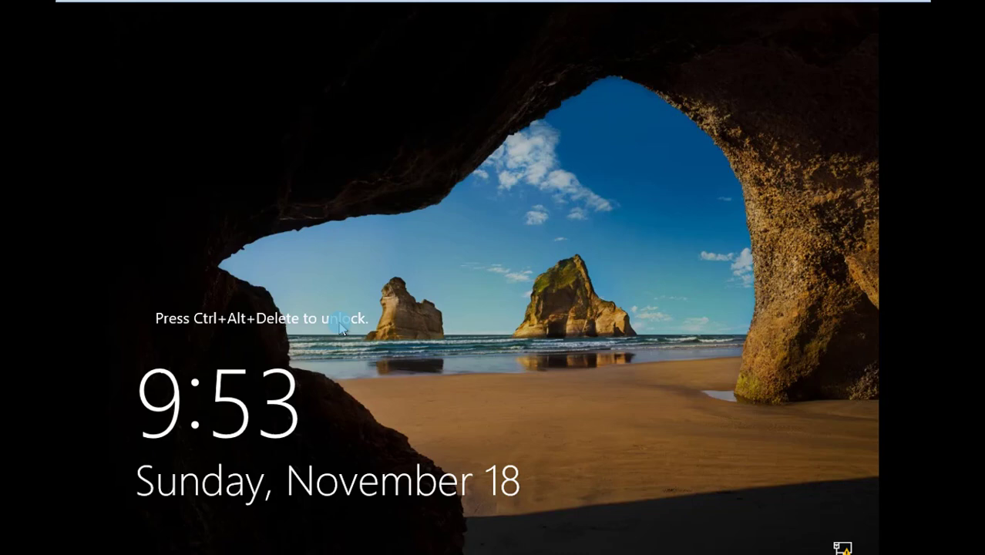
Unlock Dc01 and sign in as Administrator with the account password
key(ctrl+alt+Delete)
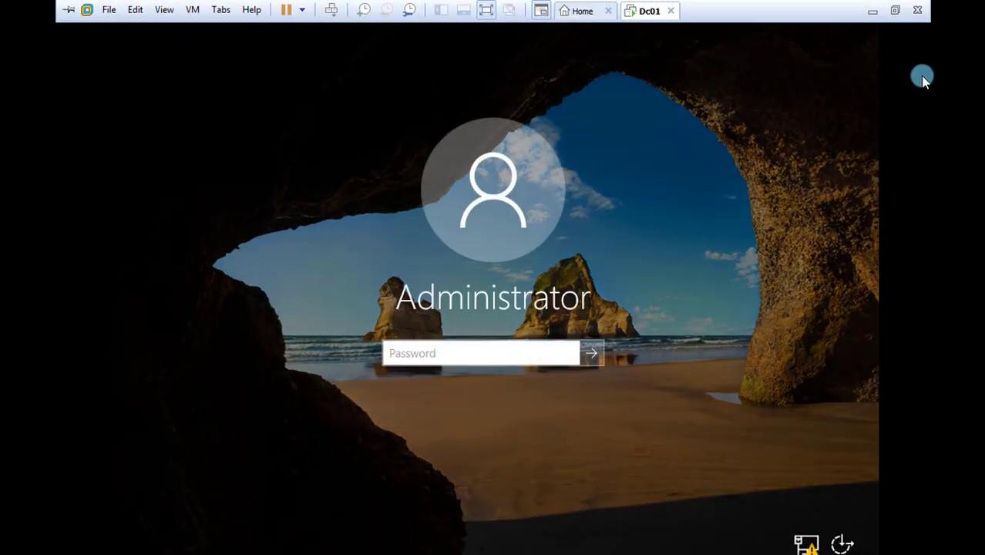
click(436, 280)
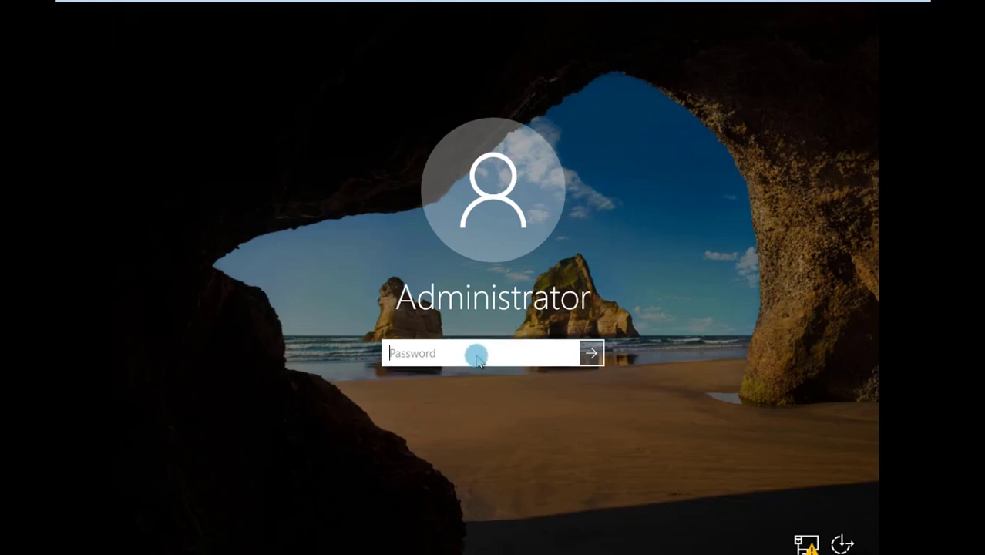
text(*******)
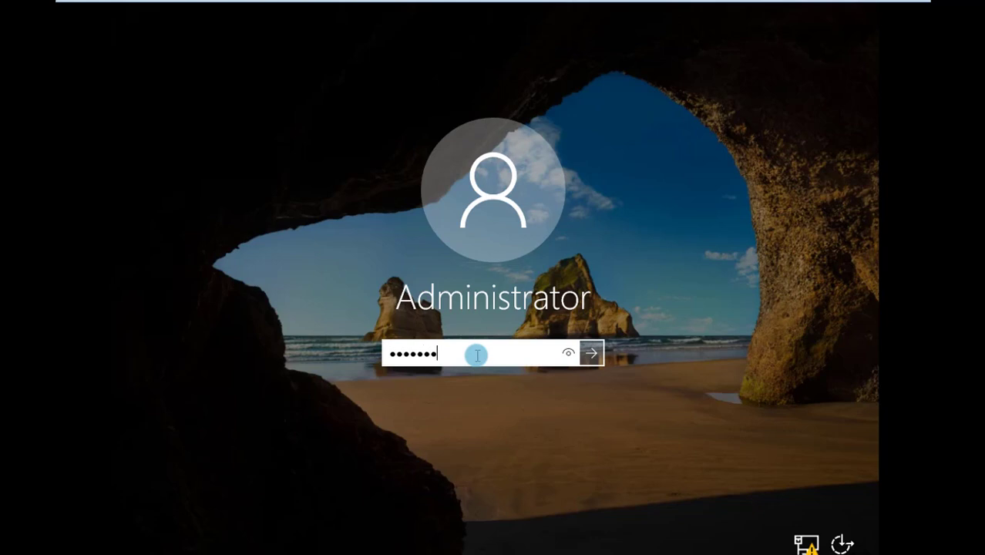
text(******)
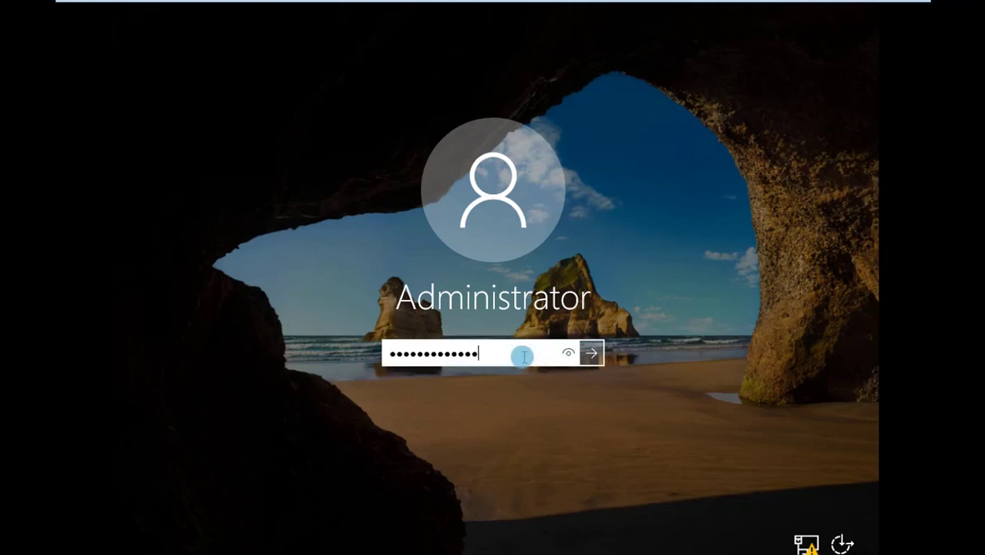
key(ctrl+a)
text(***)
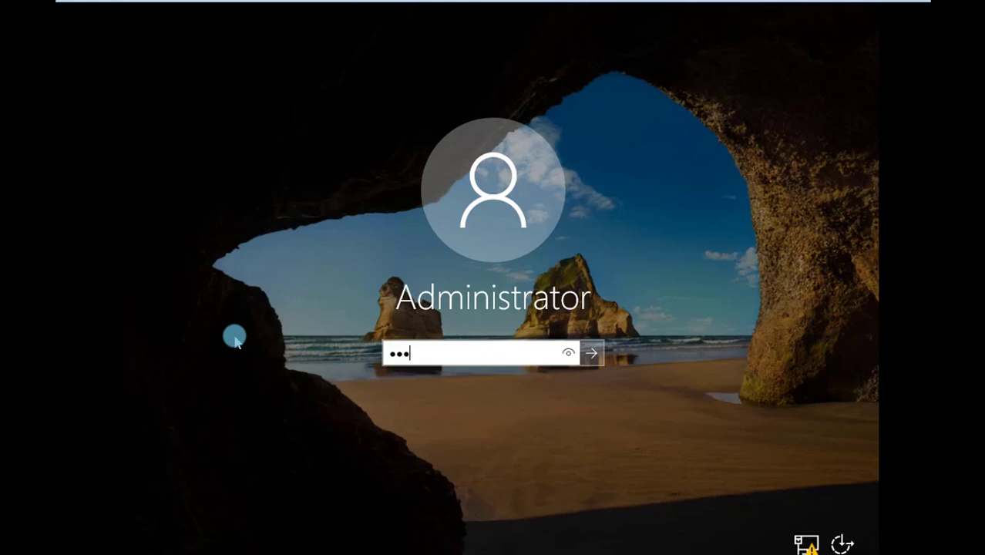
text(***)
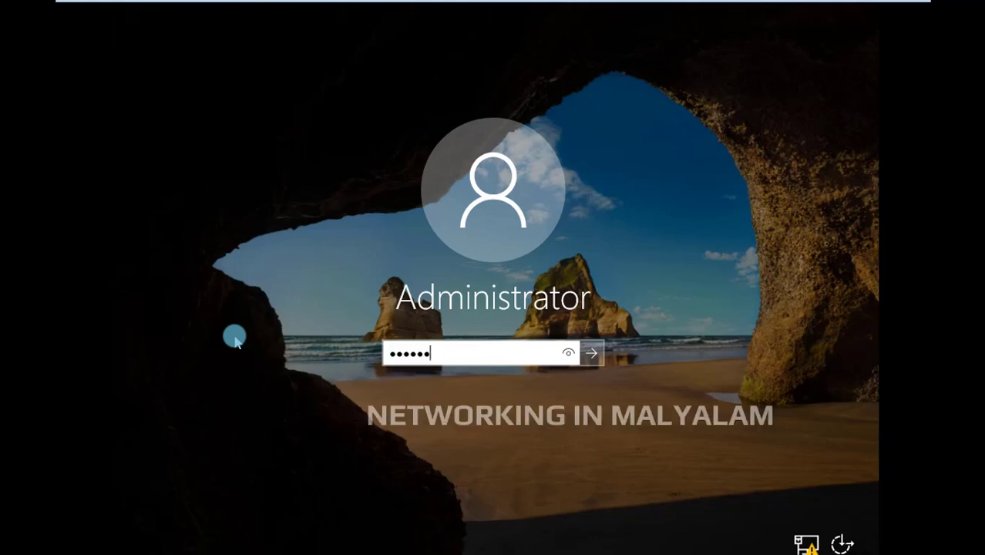
text(***)
key(Return)
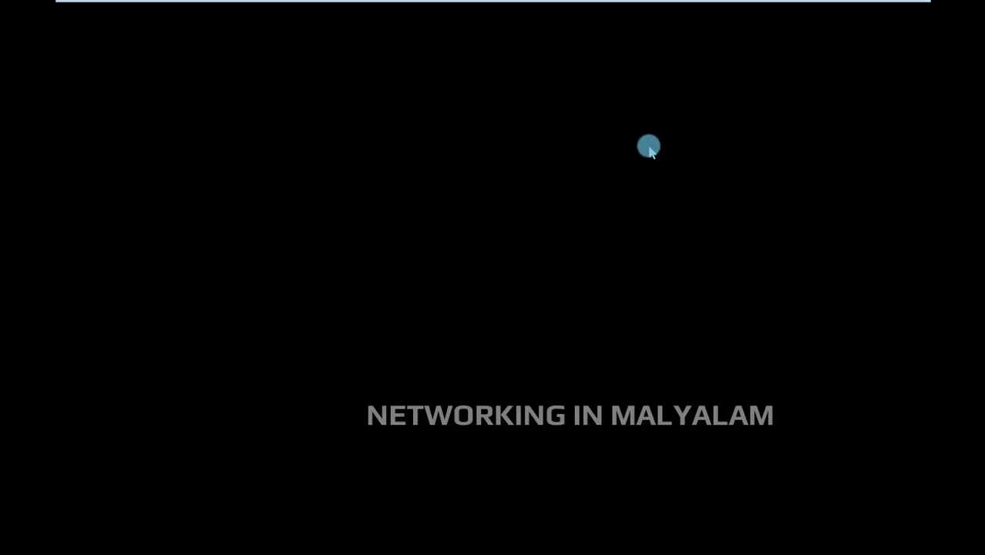
Leave full-screen mode so Dc01 runs inside the regular window, and give the virtual machine input focus
mouse_move(882, 30)
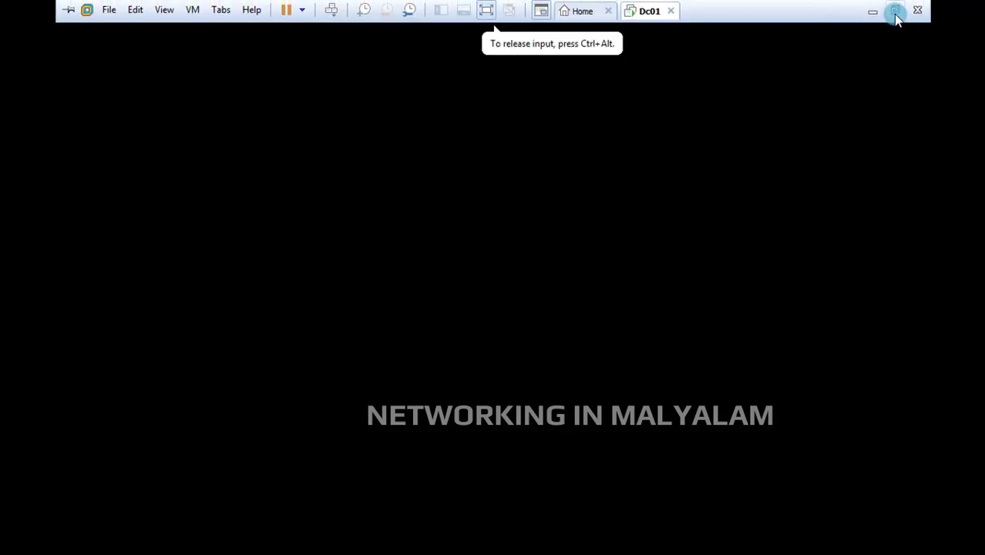
click(895, 14)
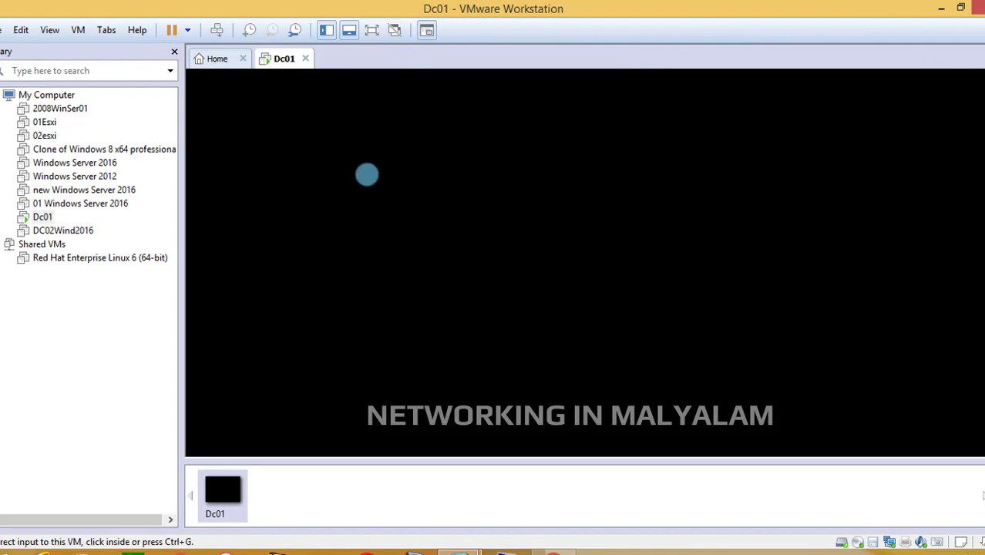
click(367, 174)
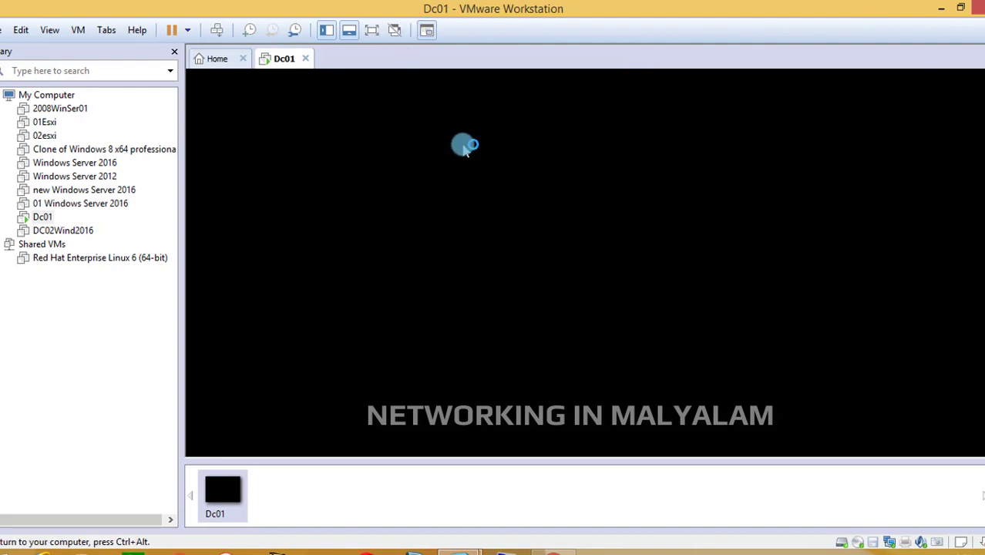
Return the Dc01 virtual machine to full-screen mode and refresh its desktop
key(ctrl+alt)
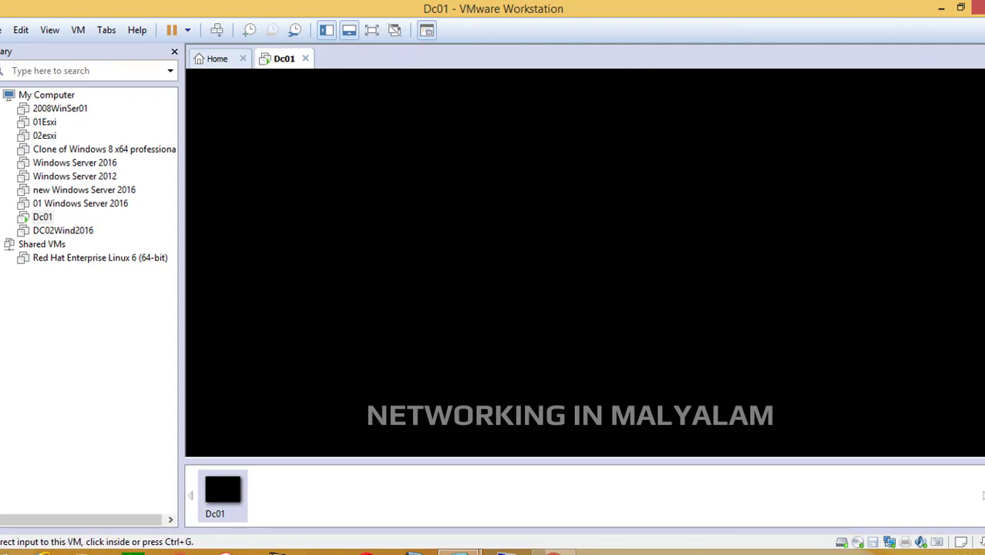
click(752, 140)
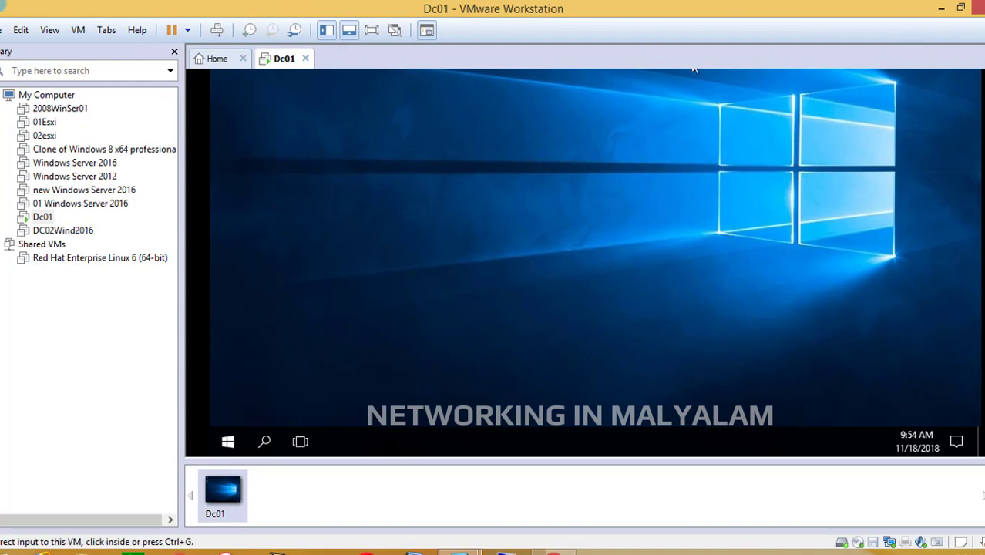
click(79, 29)
click(389, 161)
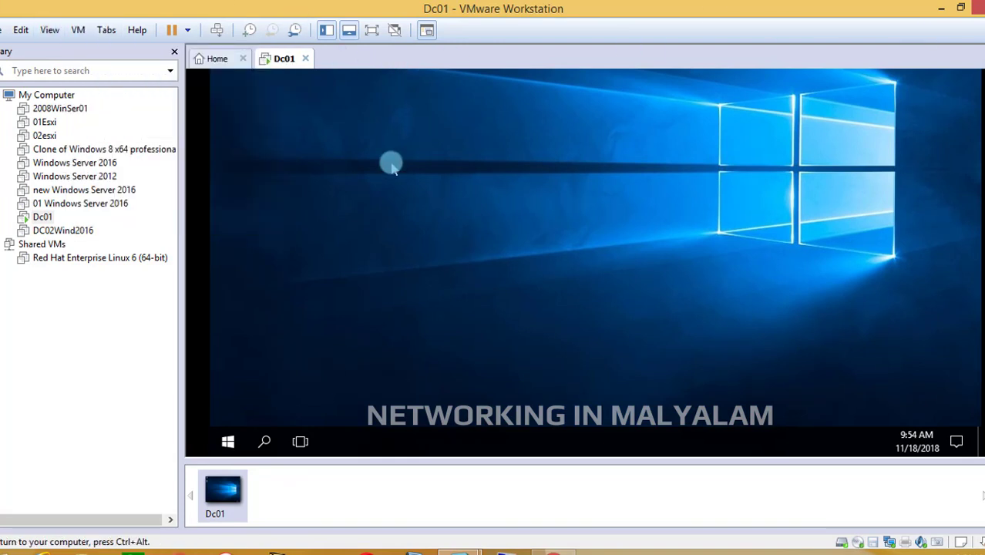
click(372, 31)
click(369, 122)
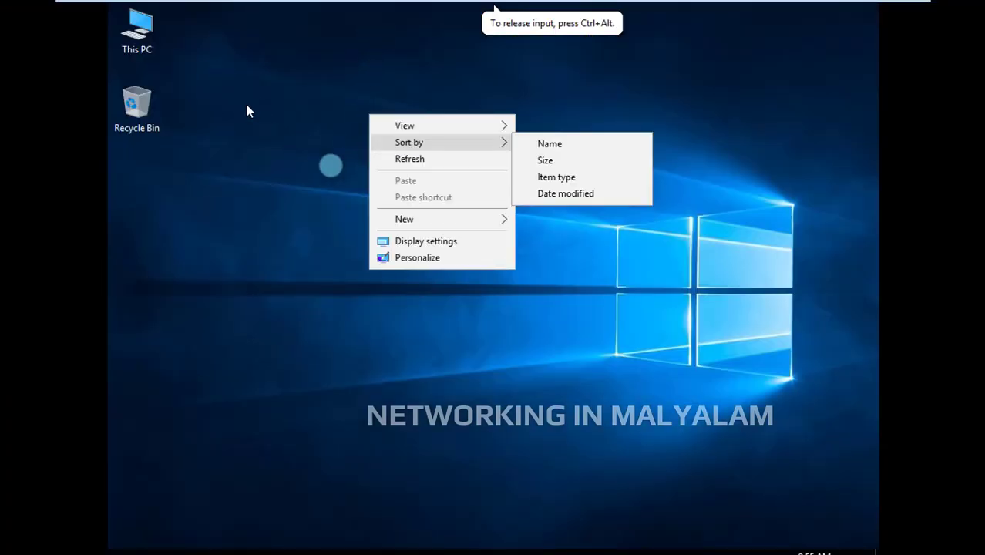
click(408, 159)
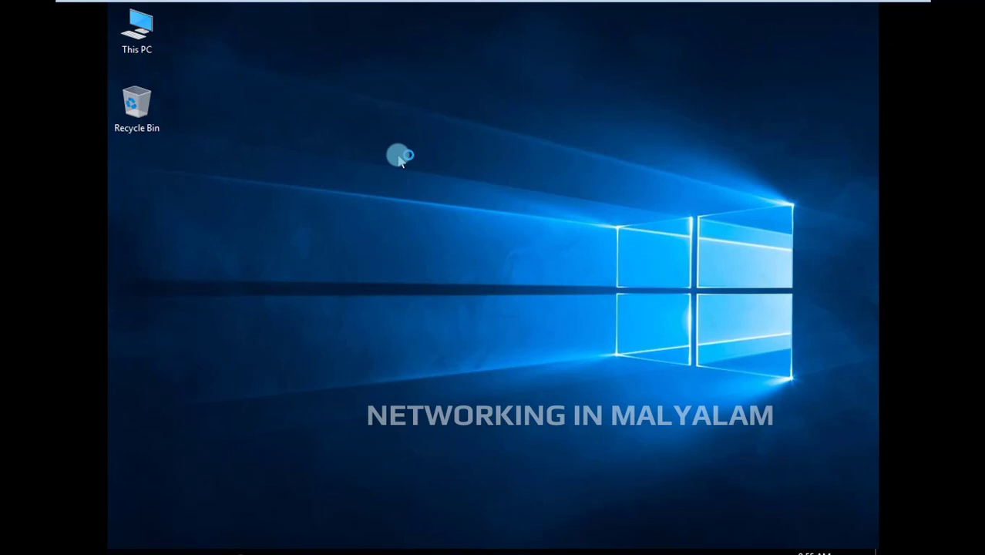
right_click(361, 140)
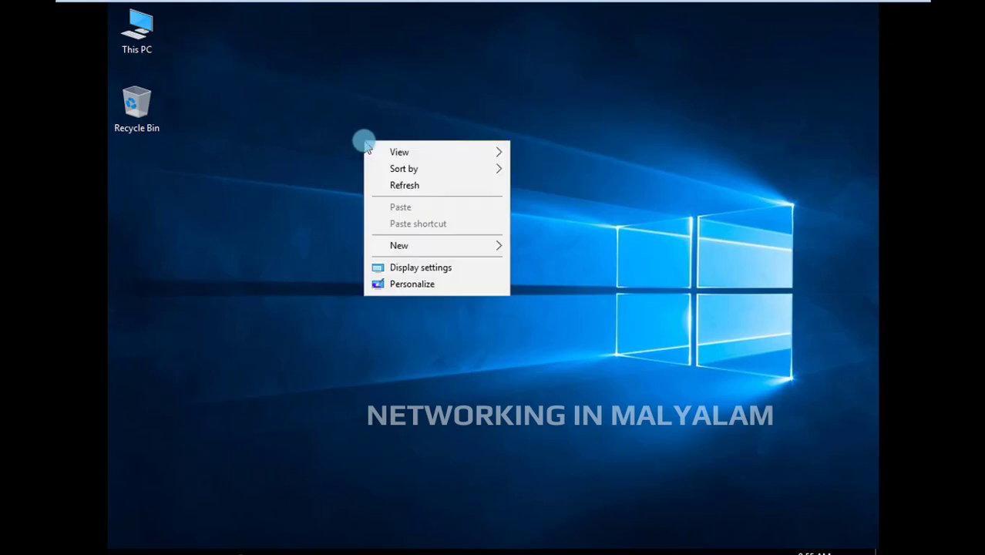
click(388, 188)
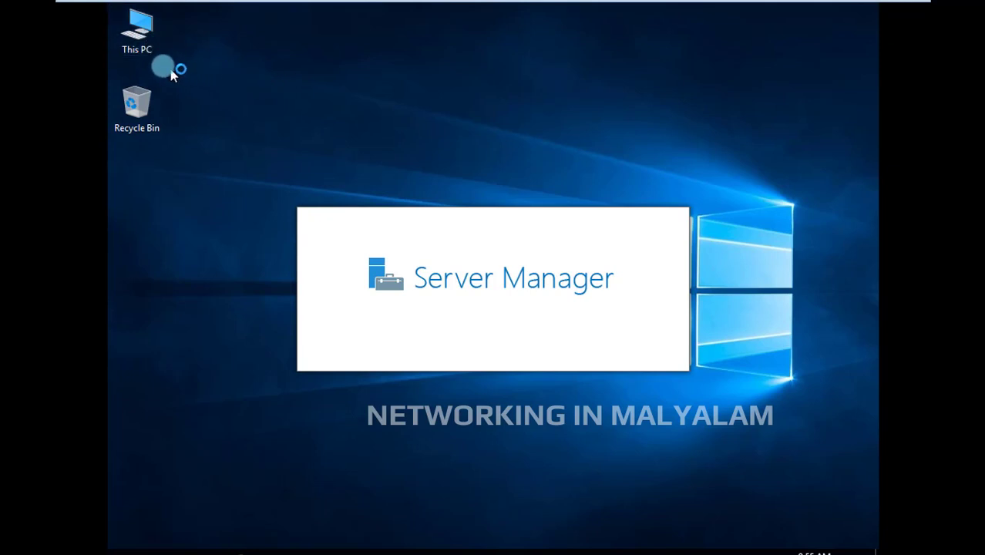
right_click(248, 129)
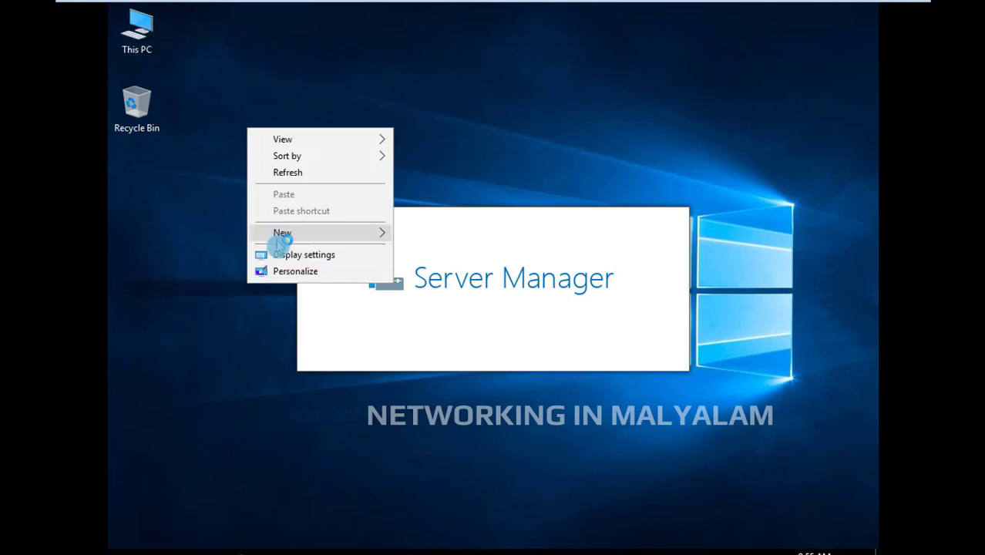
click(291, 273)
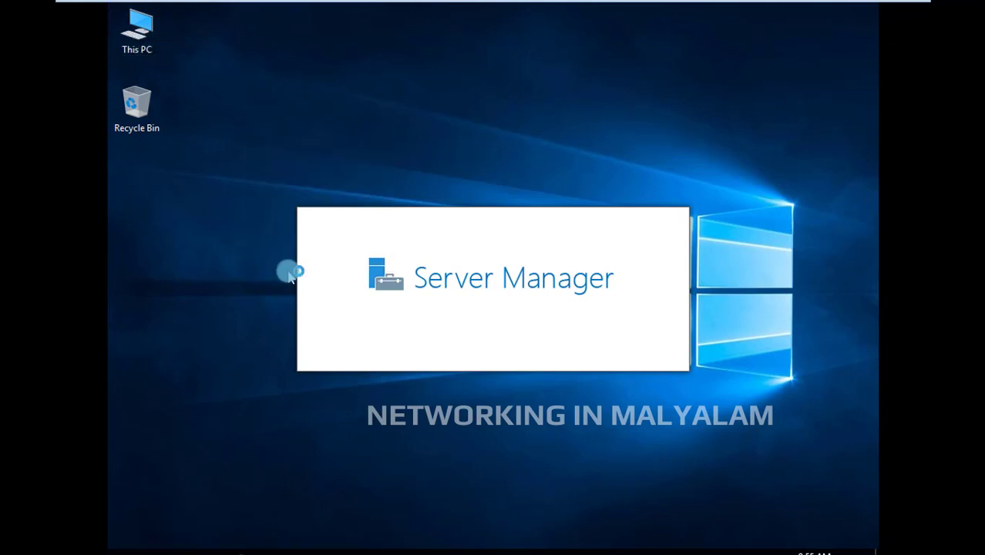
right_click(221, 203)
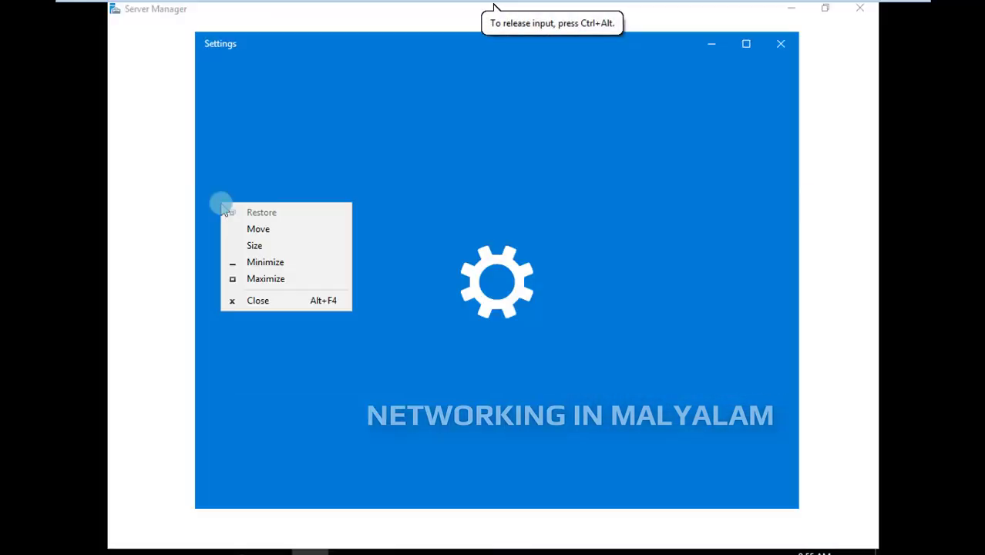
click(776, 51)
click(776, 49)
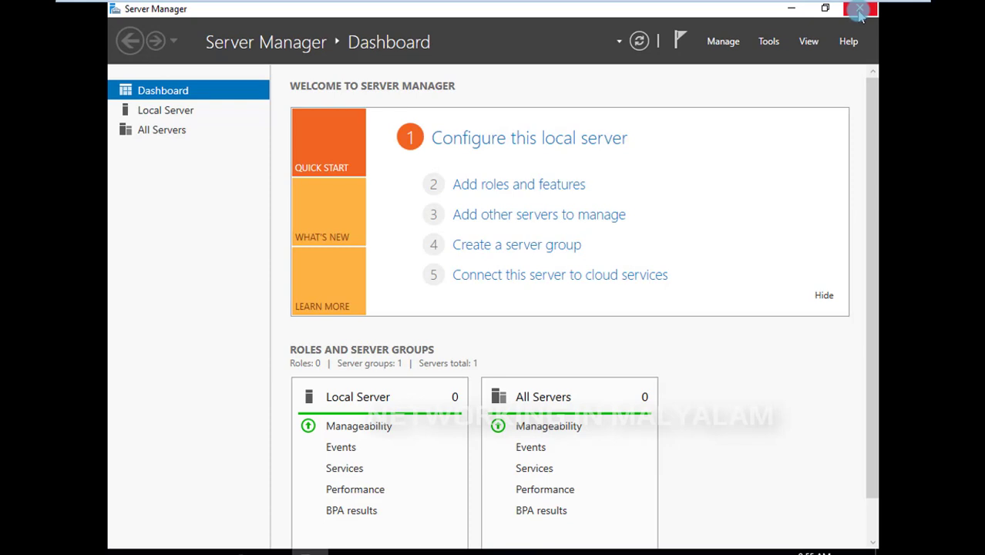
Close Server Manager to clear the Dc01 desktop
click(861, 11)
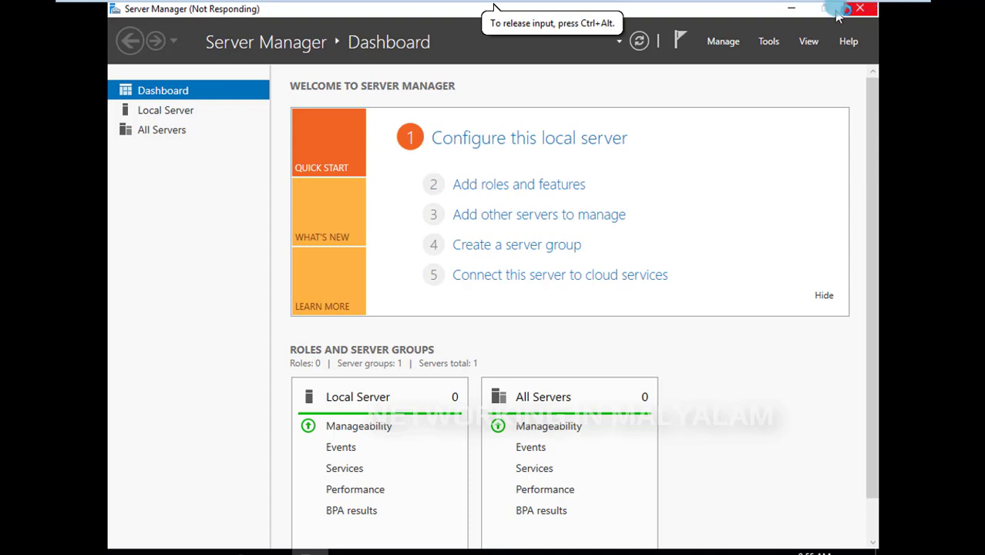
mouse_move(838, 1)
click(871, 11)
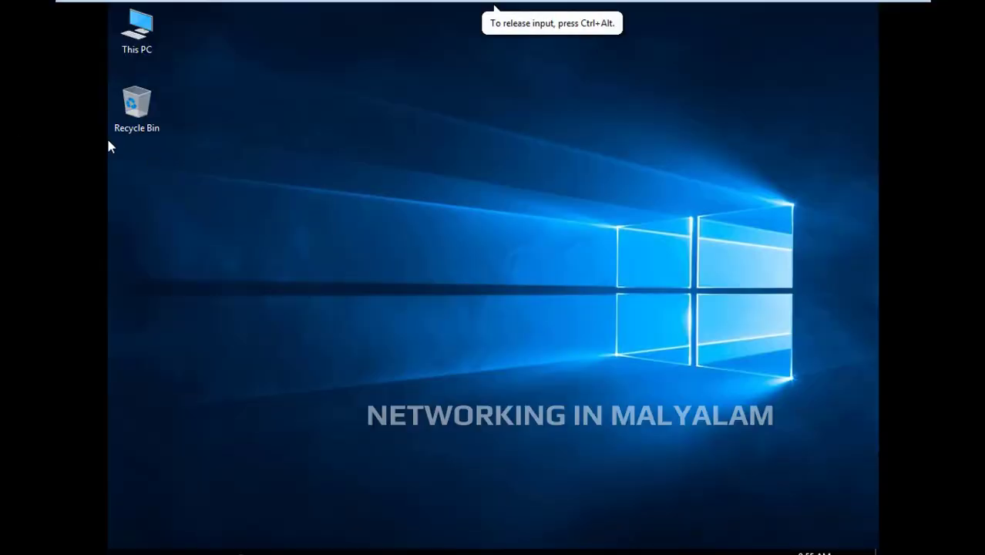
Add the Network icon to the desktop through the desktop icon settings, keeping the Computer icon enabled, and close Settings
right_click(312, 97)
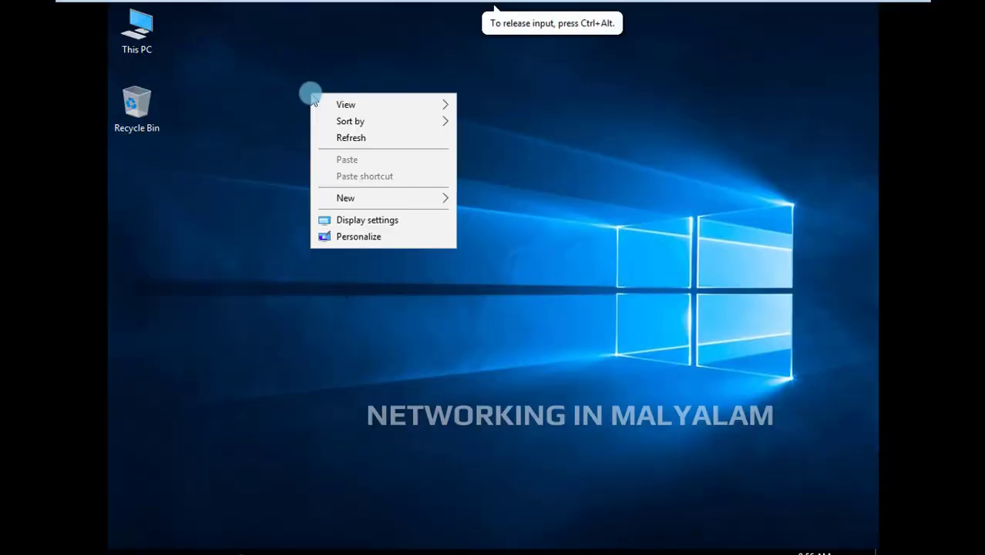
click(374, 235)
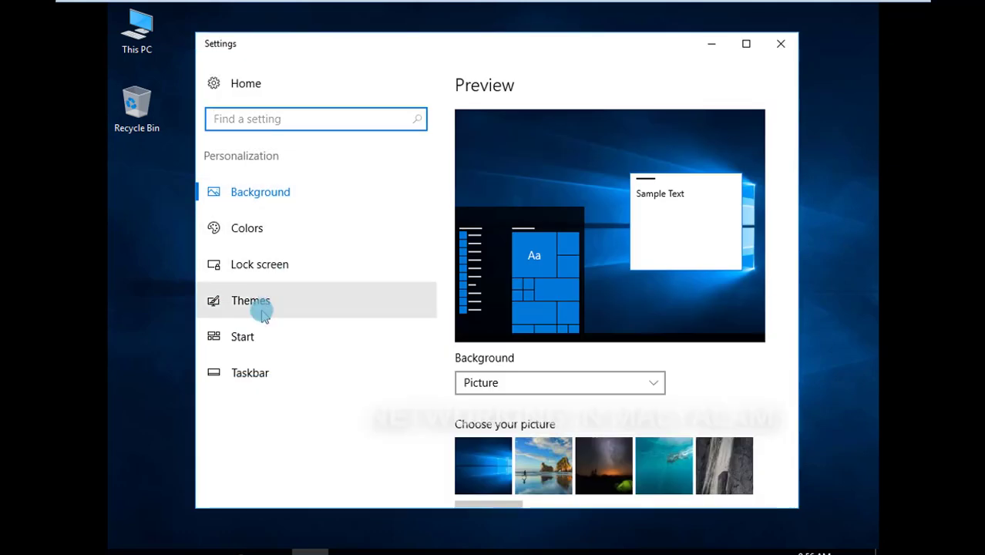
click(269, 308)
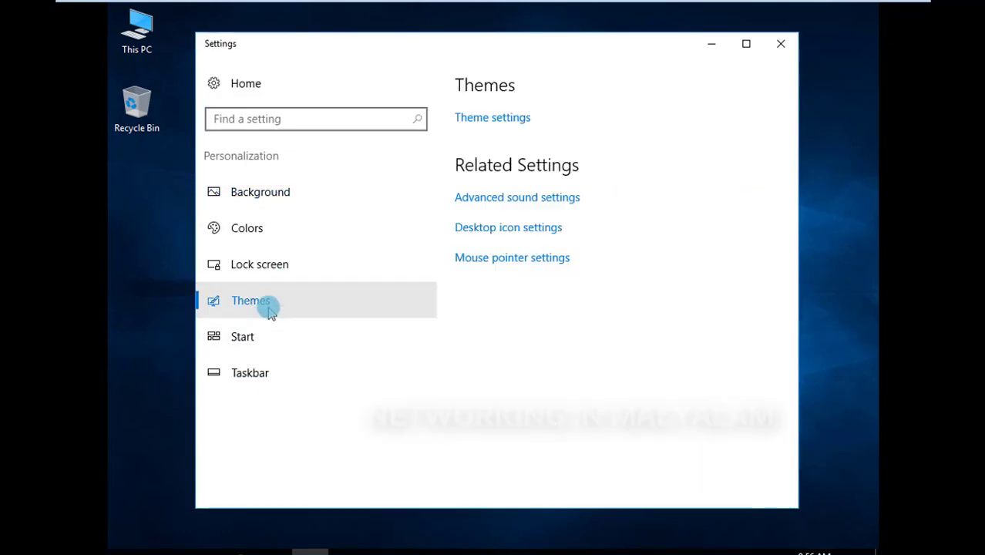
click(494, 230)
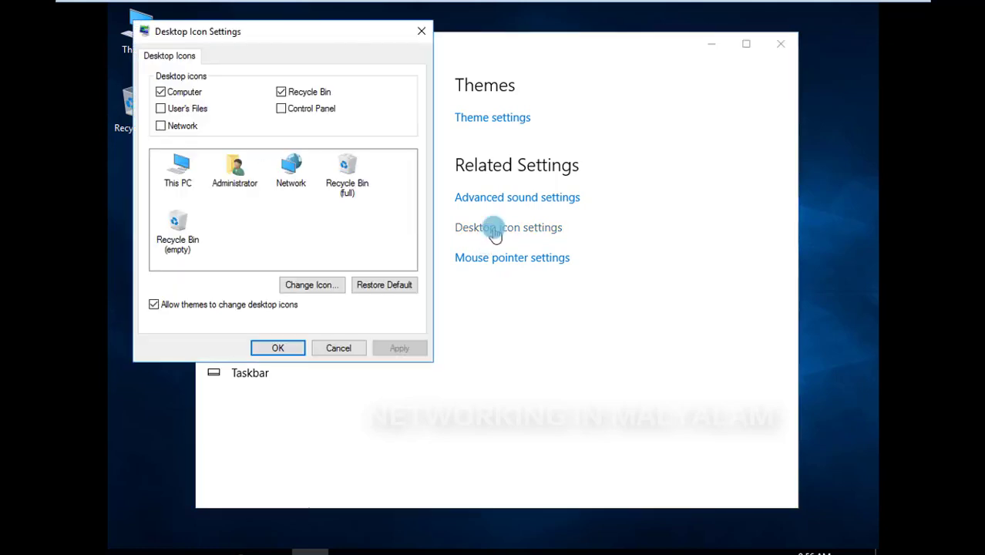
click(182, 94)
click(182, 95)
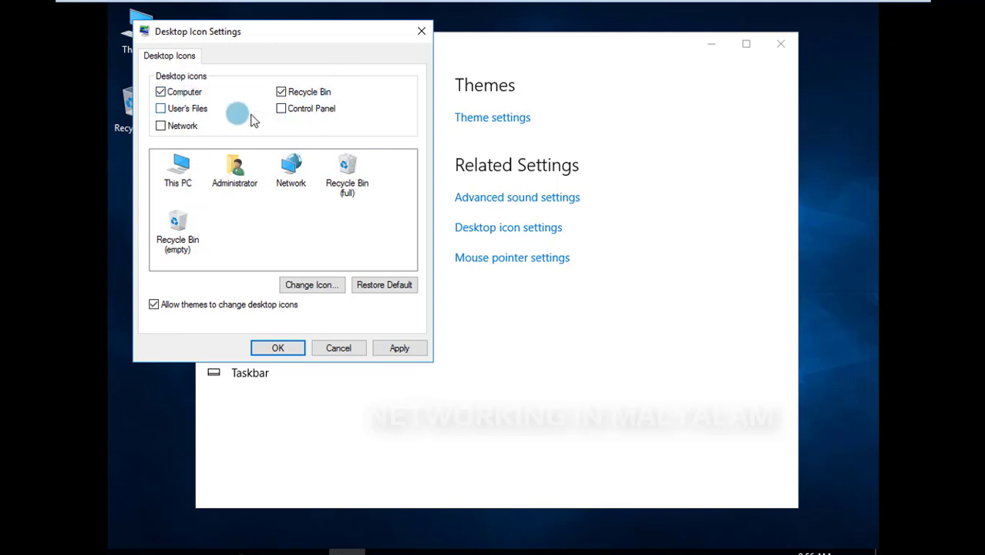
click(160, 126)
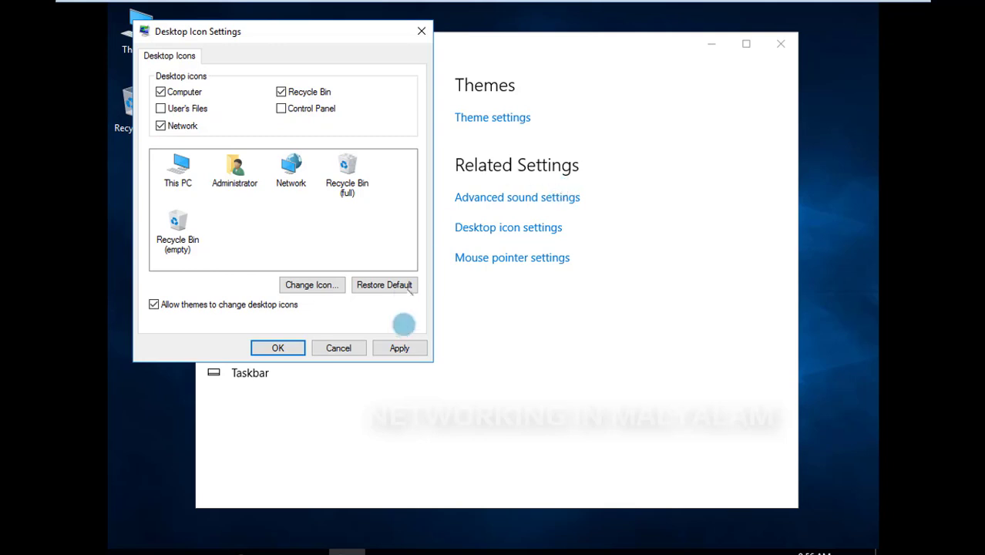
click(400, 349)
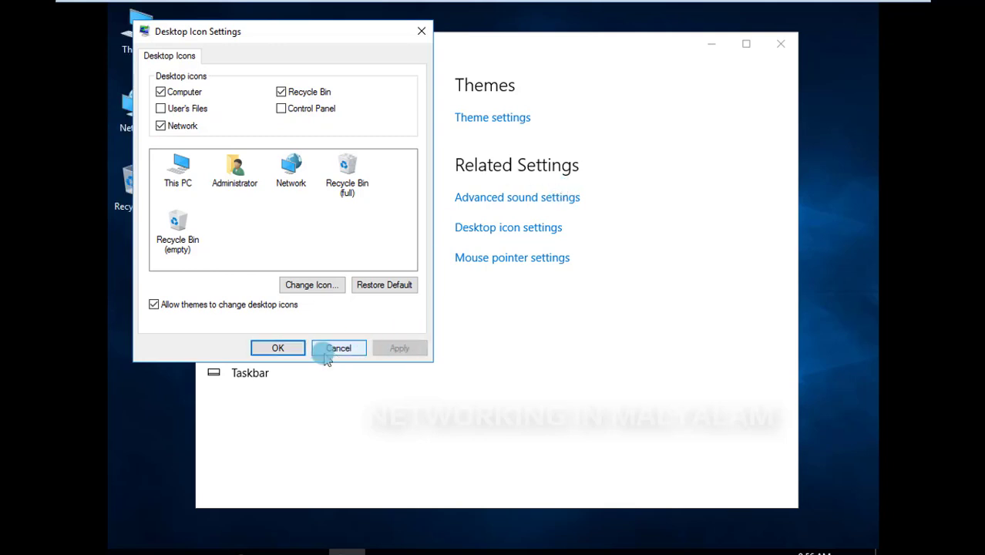
click(290, 348)
click(781, 44)
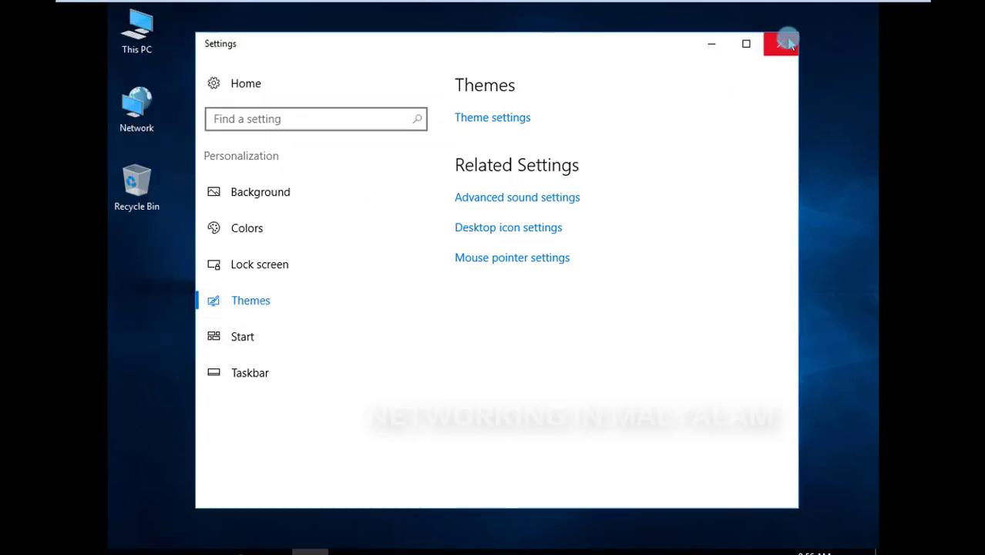
right_click(583, 83)
click(609, 126)
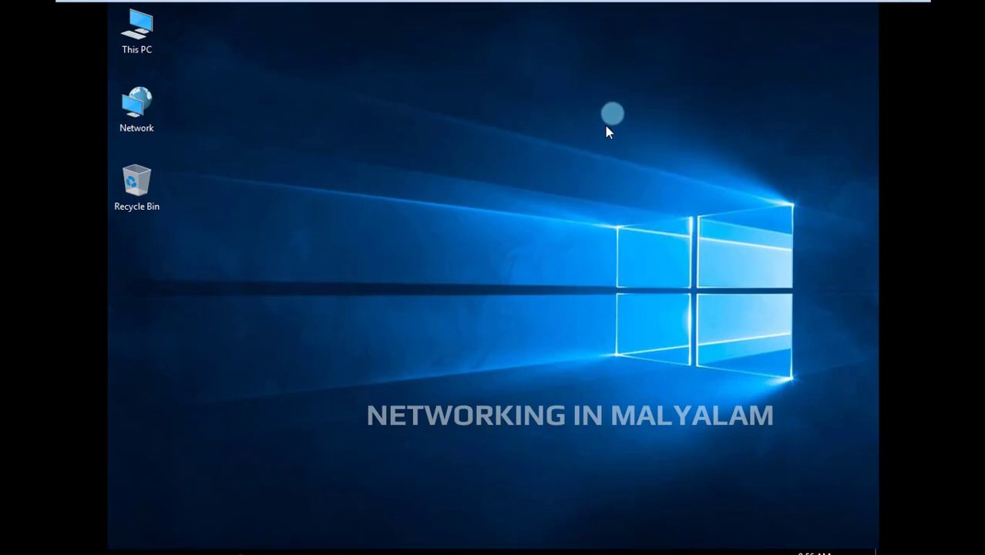
right_click(605, 270)
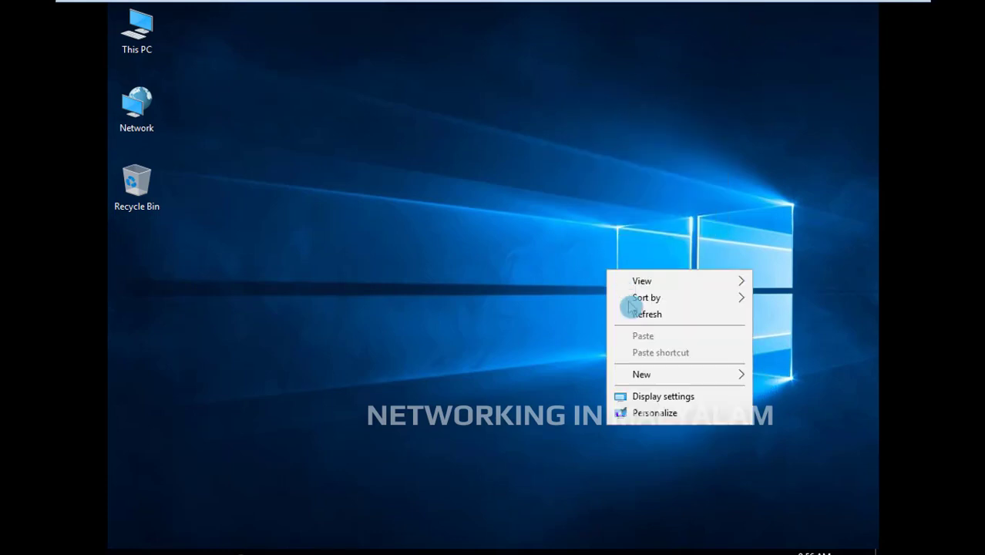
click(633, 313)
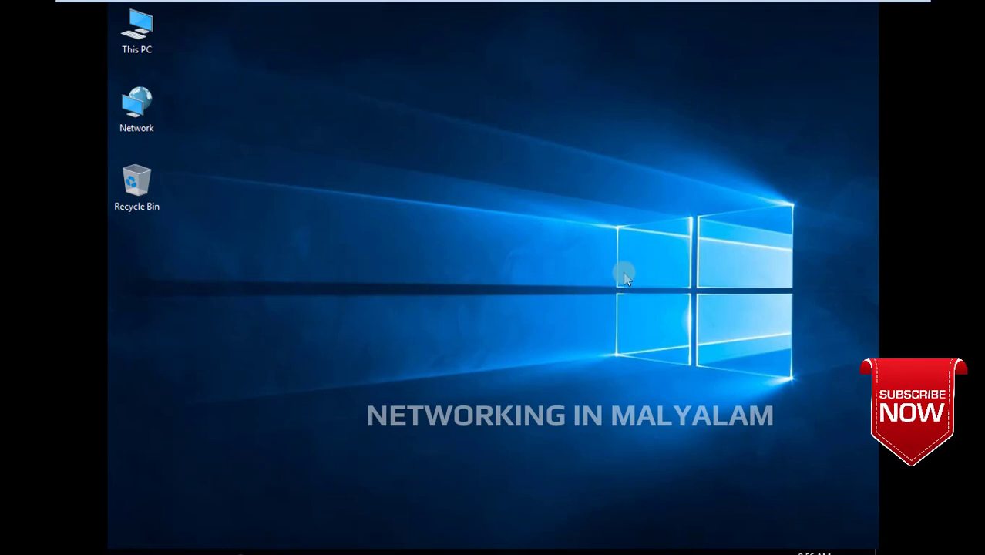
right_click(626, 279)
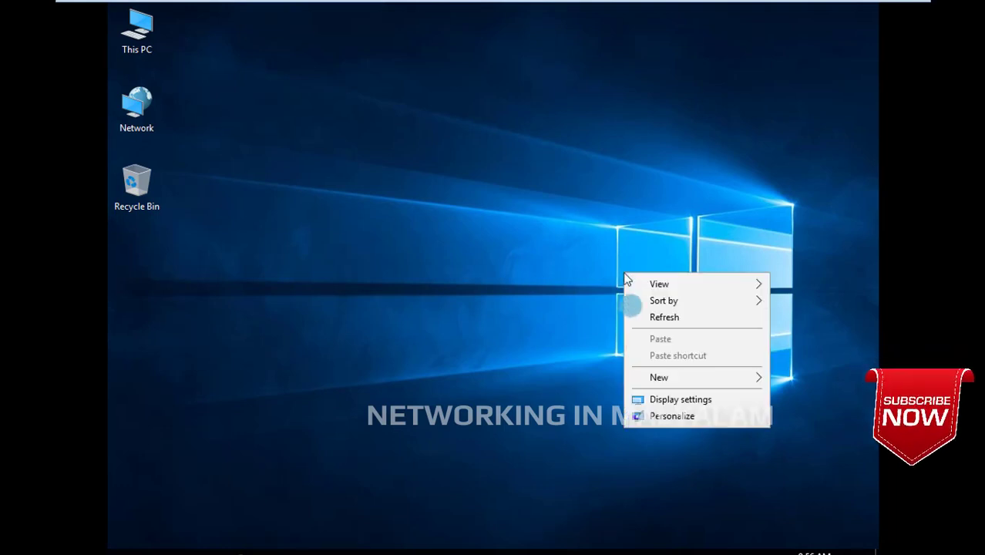
click(636, 314)
click(902, 311)
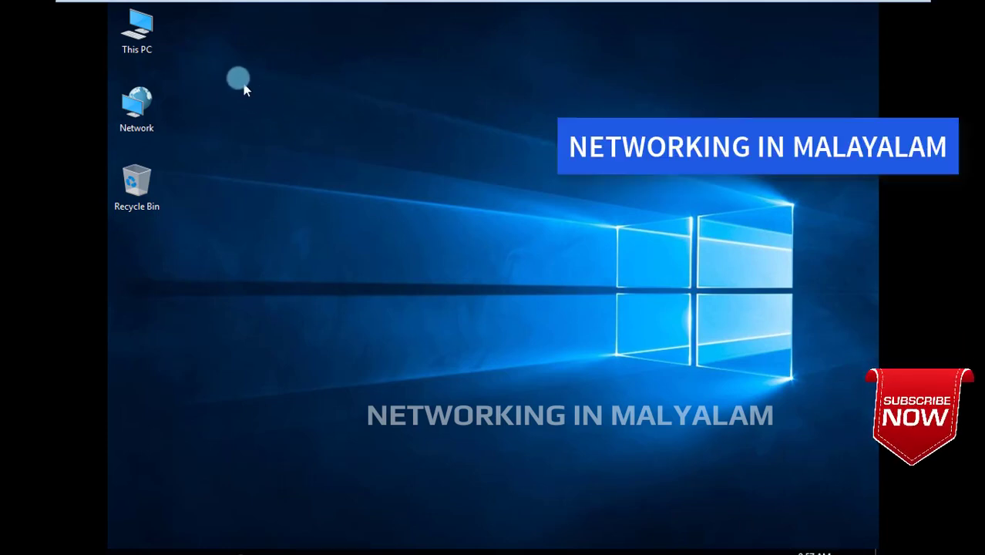
click(595, 241)
right_click(597, 243)
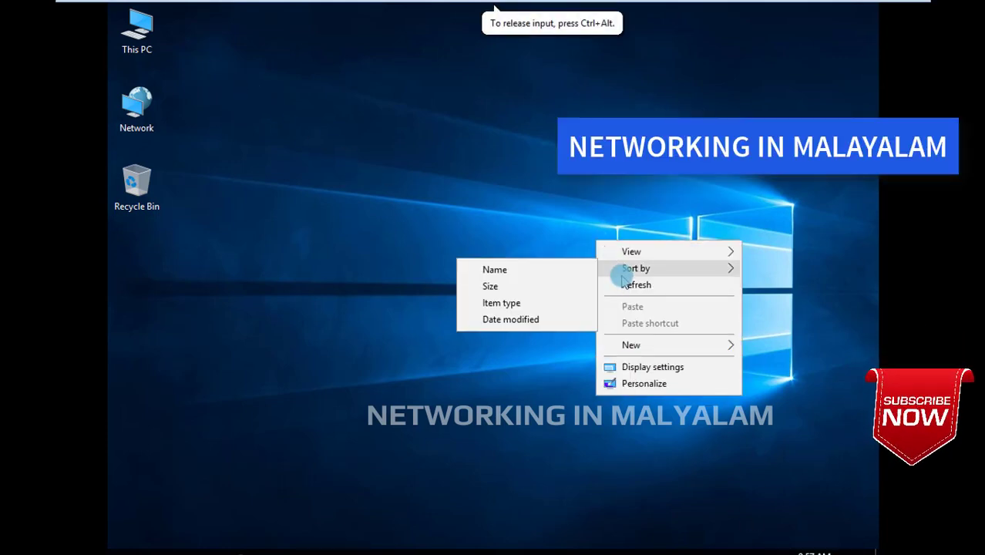
click(626, 284)
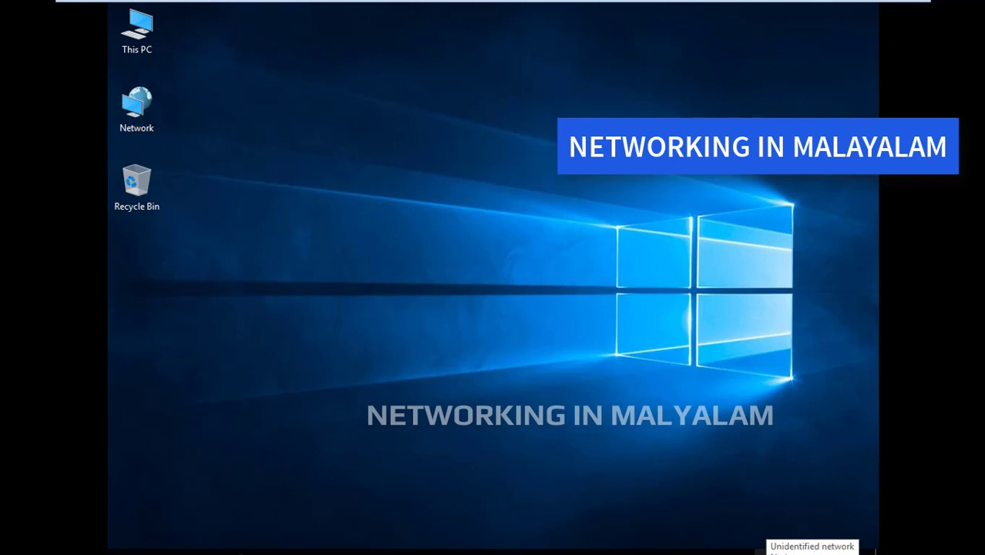
Open the Internet Protocol Version 4 (TCP/IPv4) properties of the Ethernet0 adapter to examine its IP and DNS settings
right_click(809, 552)
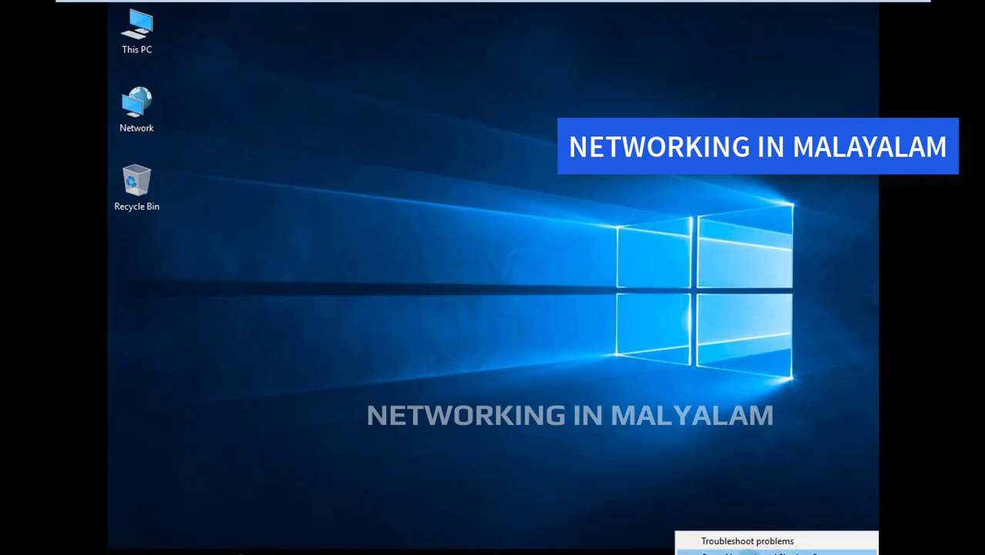
click(749, 553)
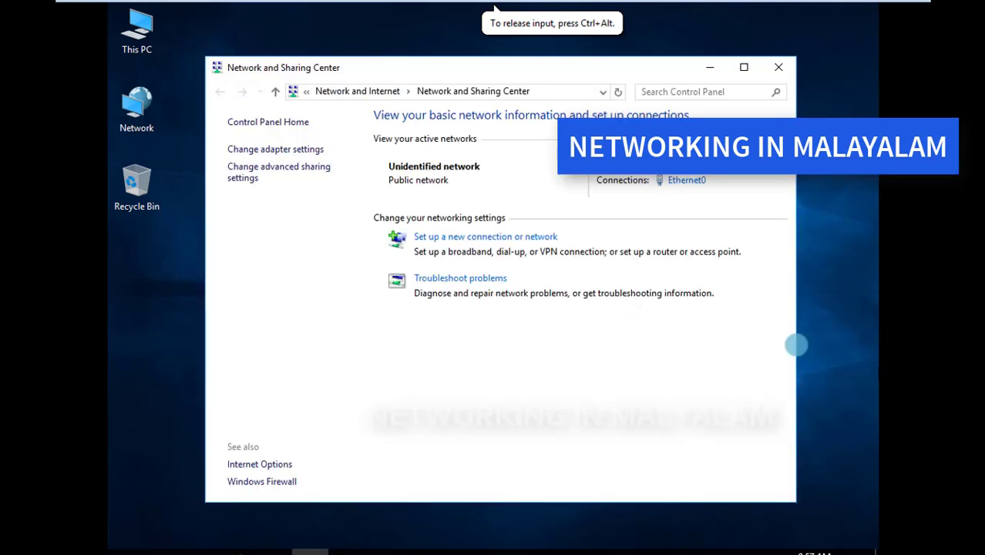
click(276, 150)
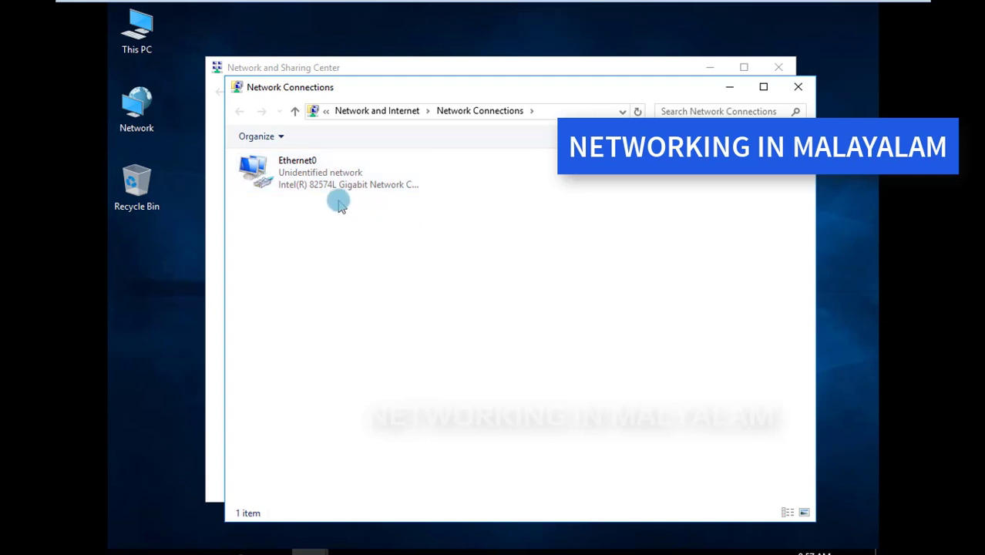
click(302, 187)
right_click(302, 185)
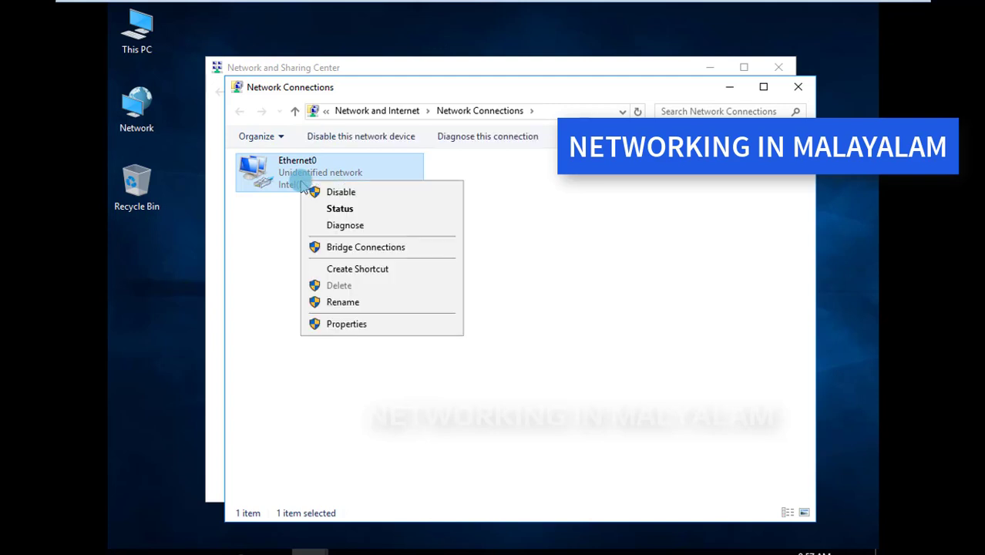
click(348, 324)
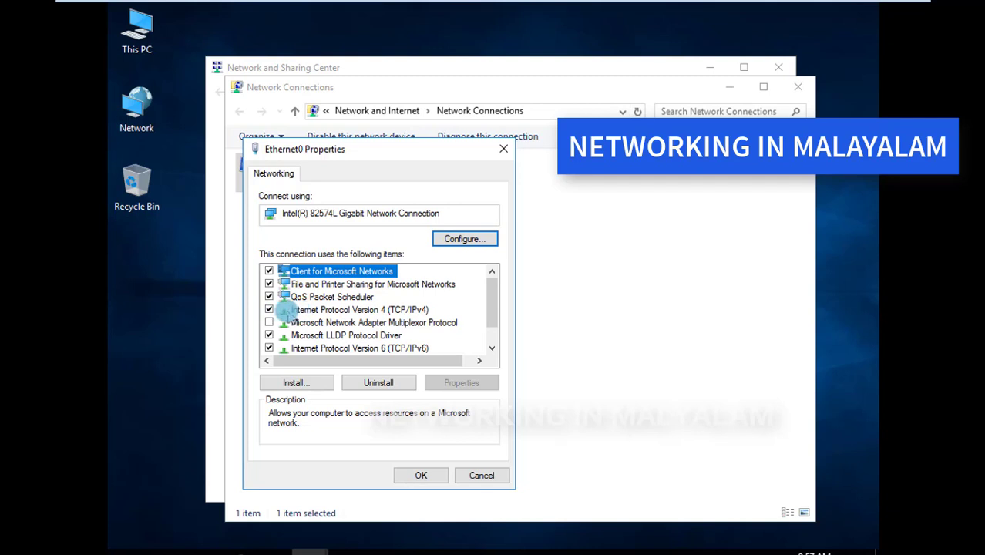
click(306, 310)
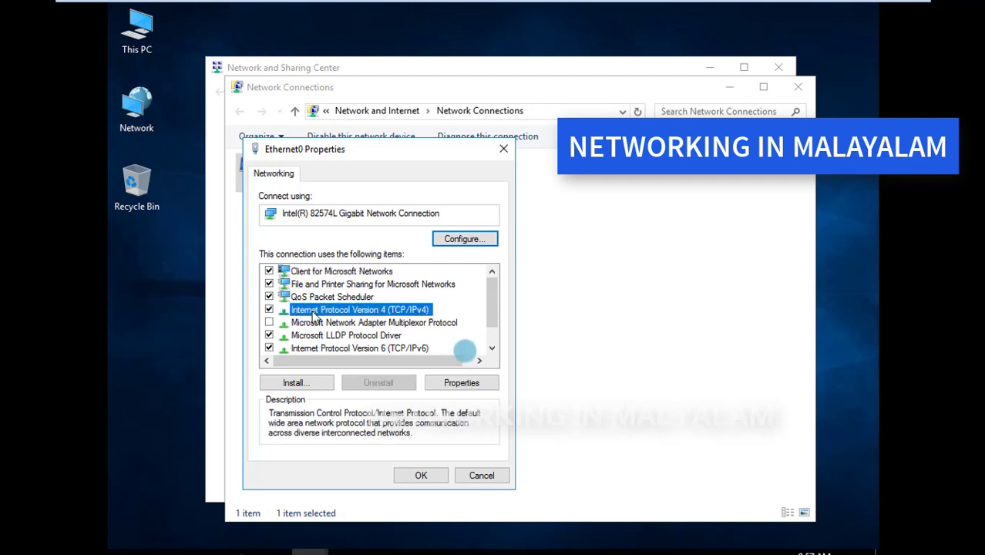
click(465, 382)
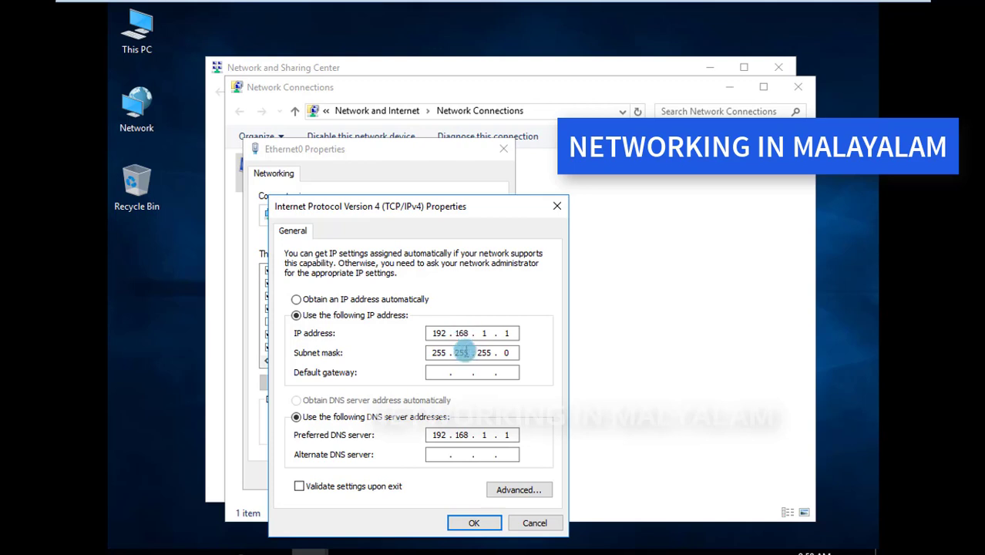
Set the Ethernet0 adapter's IPv4 address to 192.168.2.100 with the subnet mask 255.255.255.0
double_click(462, 353)
click(488, 335)
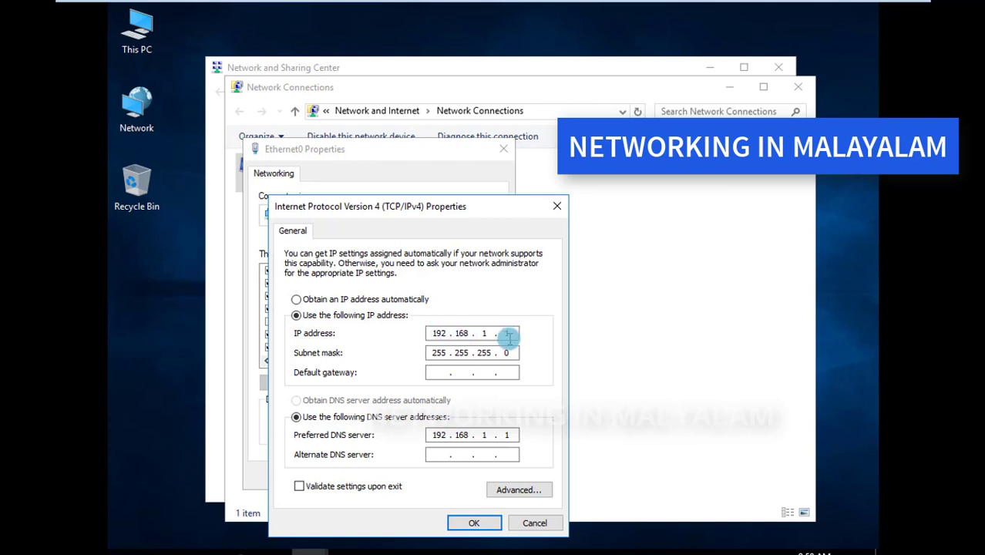
click(509, 334)
text(1)
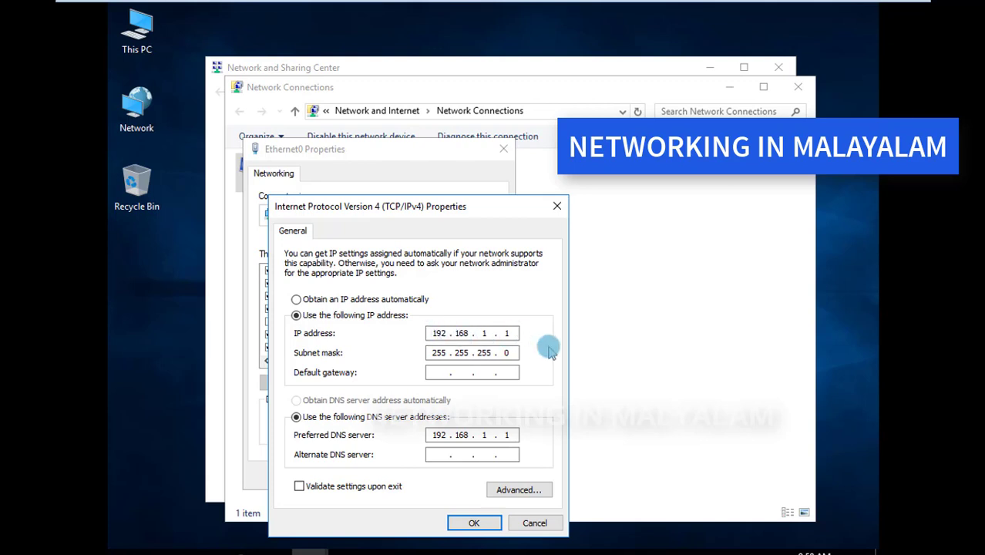
key(BackSpace)
key(BackSpace)
key(BackSpace)
key(BackSpace)
text(6)
text(8 . )
text(2 . 100)
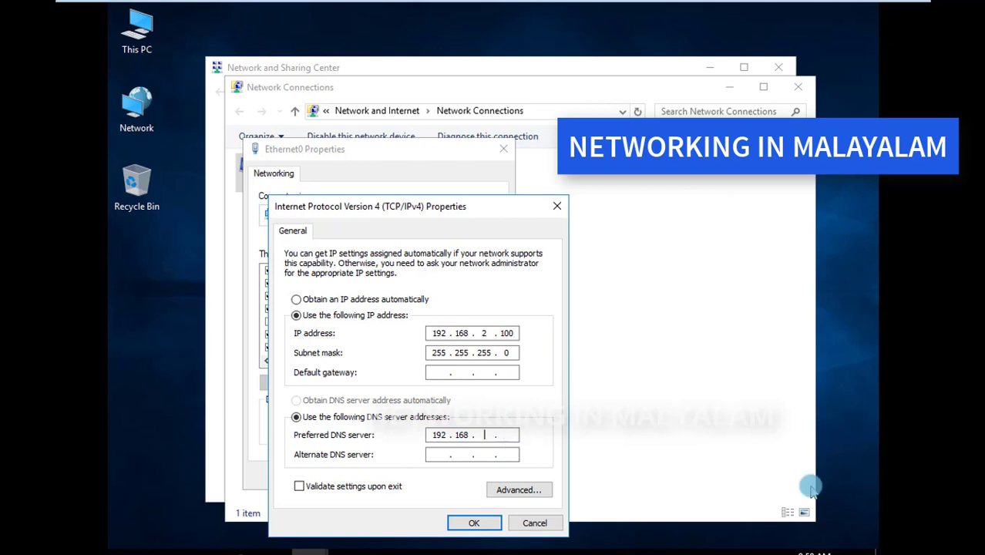
text(2 . 100)
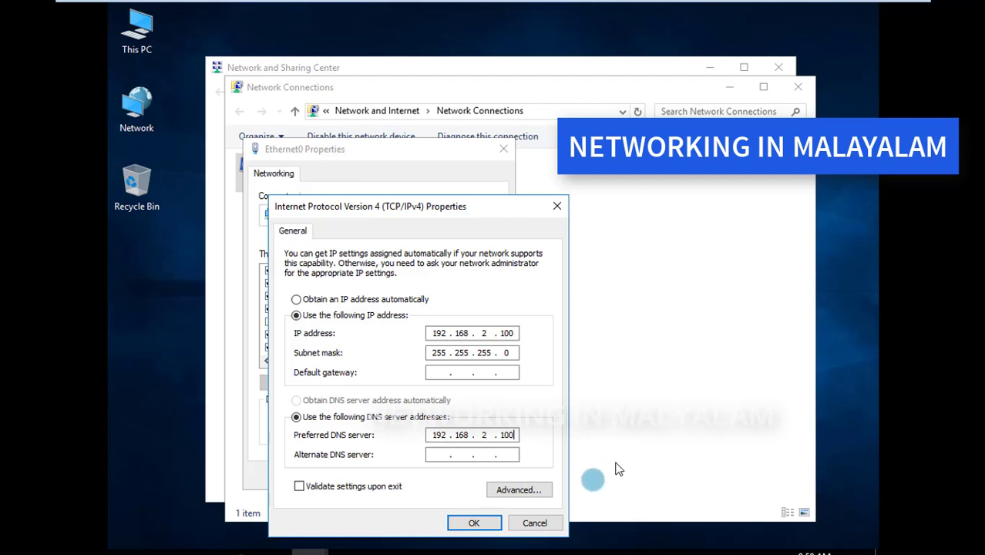
Set the preferred DNS server to 192.168.2.100, leave the alternate DNS server empty, and confirm the IPv4 properties
click(463, 455)
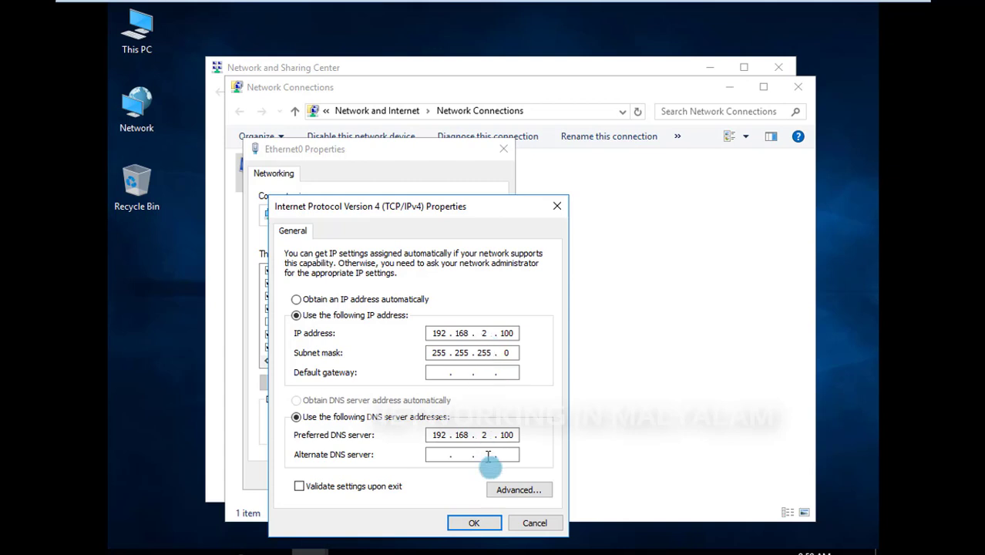
click(475, 524)
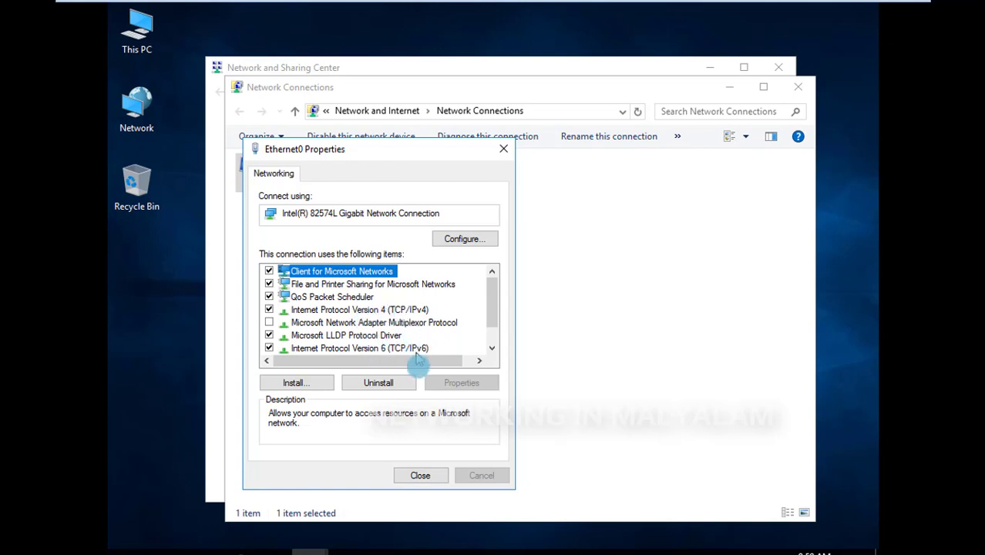
Close the Ethernet0 properties, Network Connections and the Network and Sharing Center, and refresh the desktop
click(420, 475)
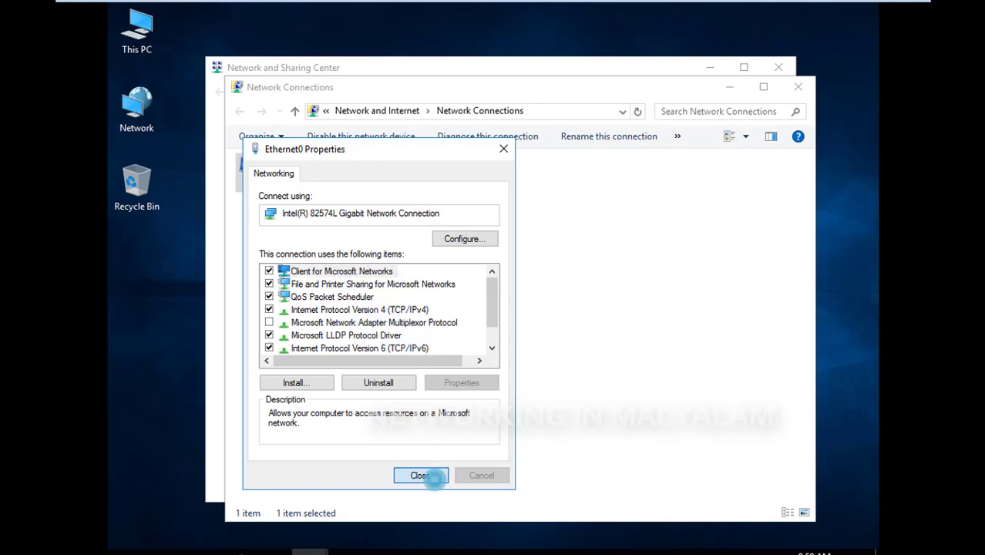
click(807, 89)
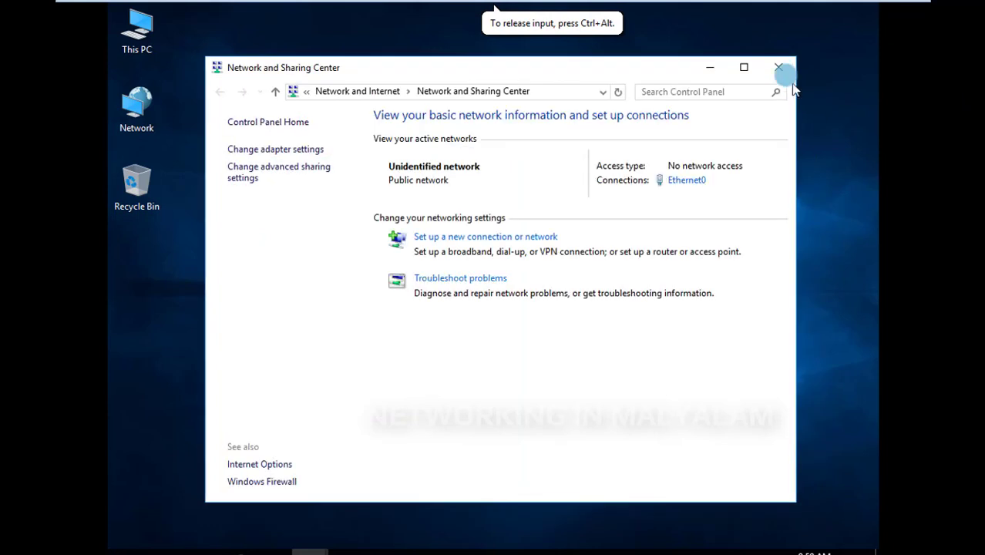
click(778, 67)
right_click(425, 145)
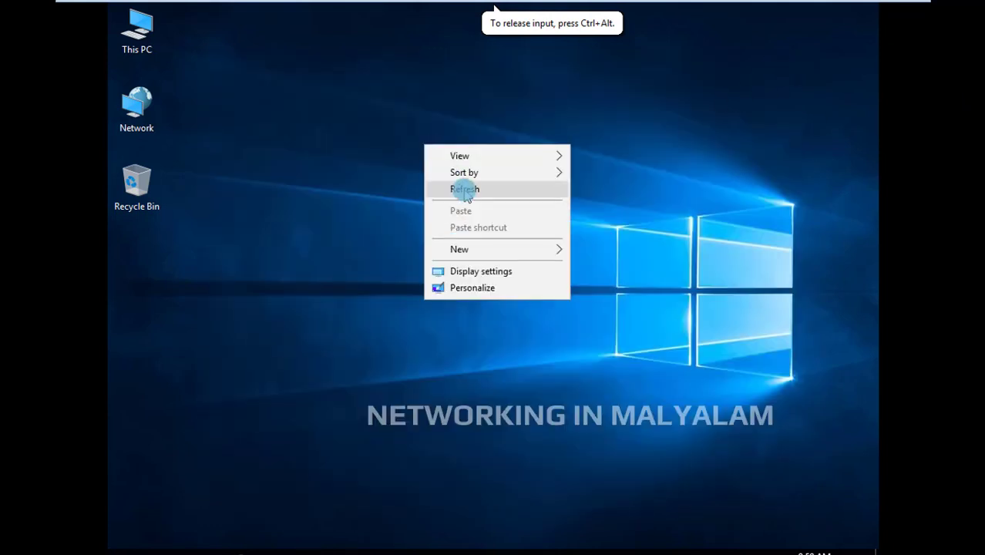
click(465, 193)
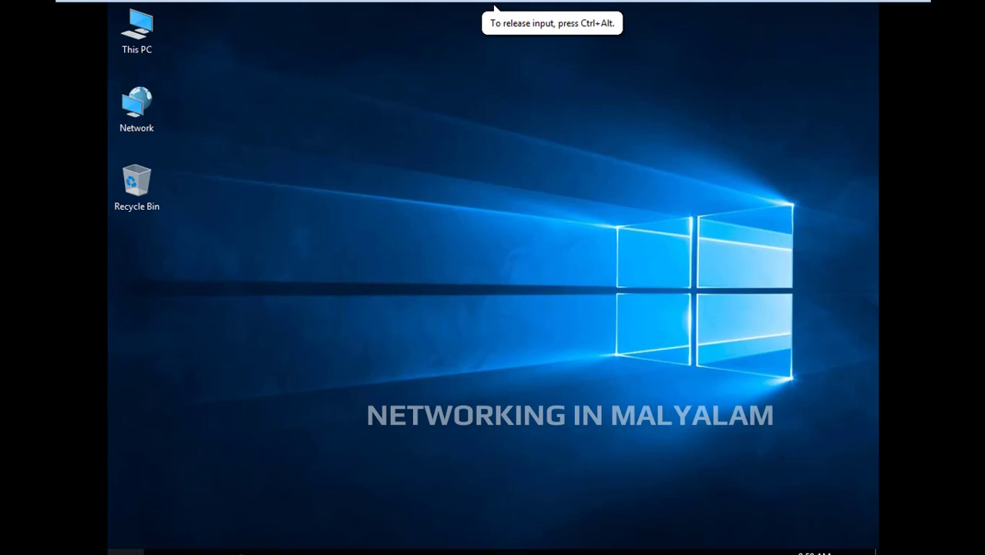
Run ipconfig in an administrator Command Prompt to check the adapter's IP configuration, close it and refresh the desktop
right_click(122, 552)
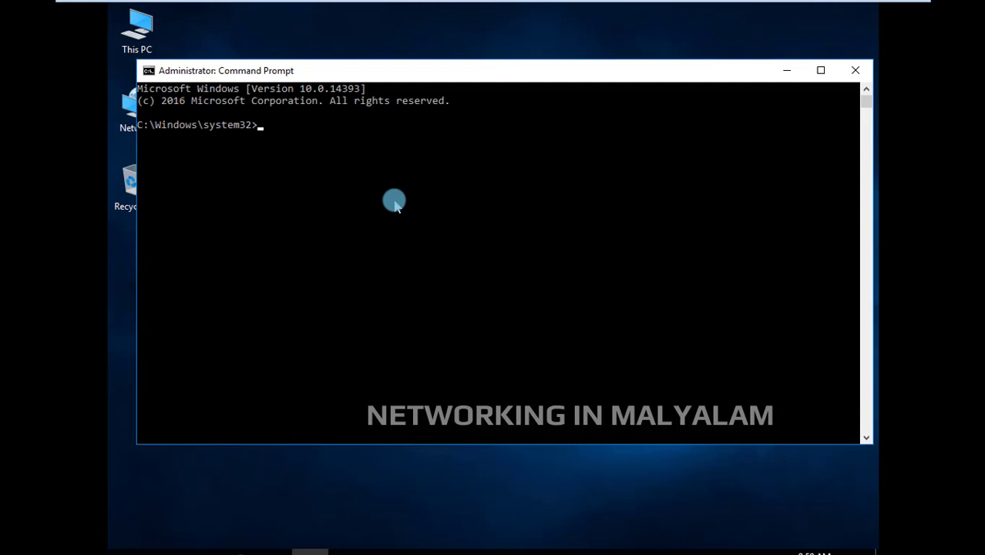
text(ipconfig)
key(Return)
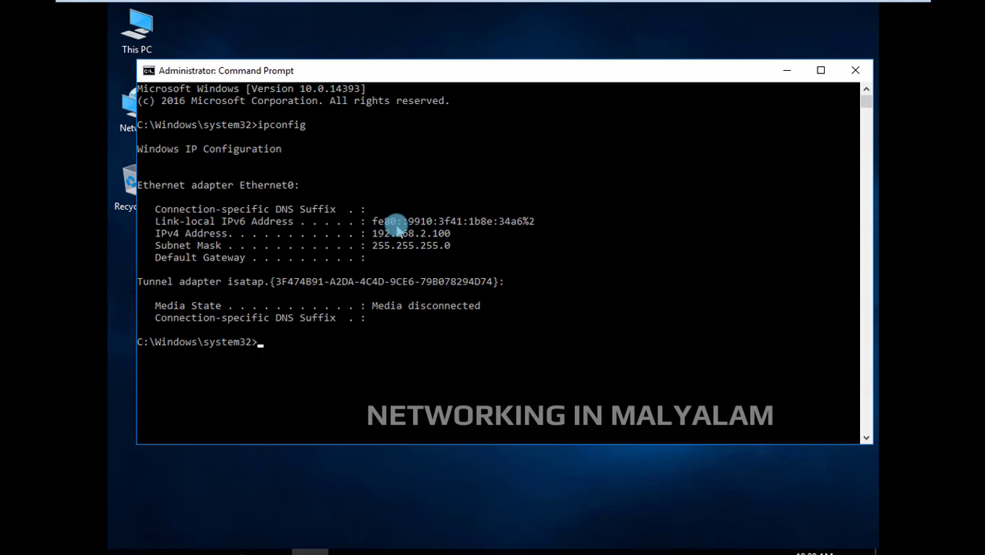
click(856, 70)
right_click(540, 126)
click(565, 171)
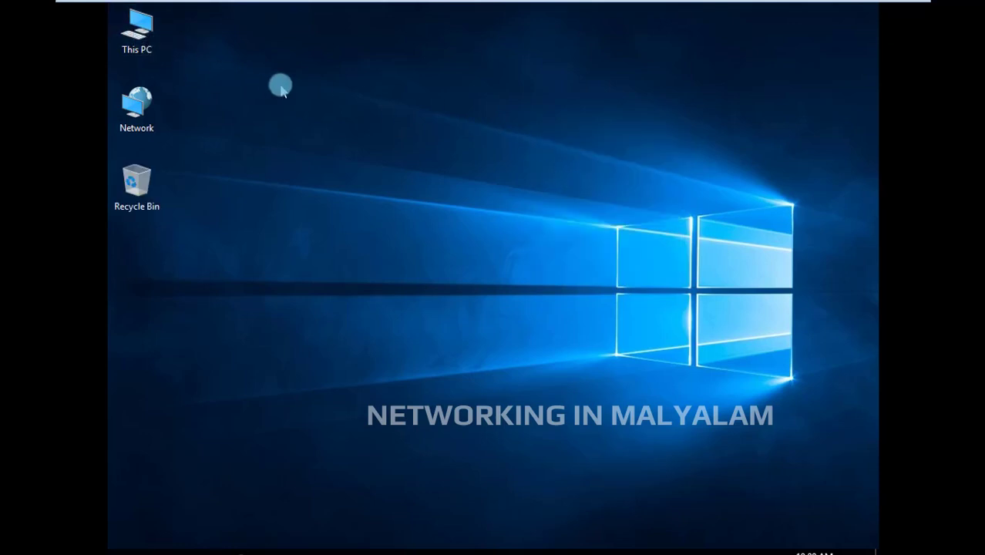
Open the properties of This PC to examine the computer name and workgroup, moving the System window lower on the desktop
right_click(128, 40)
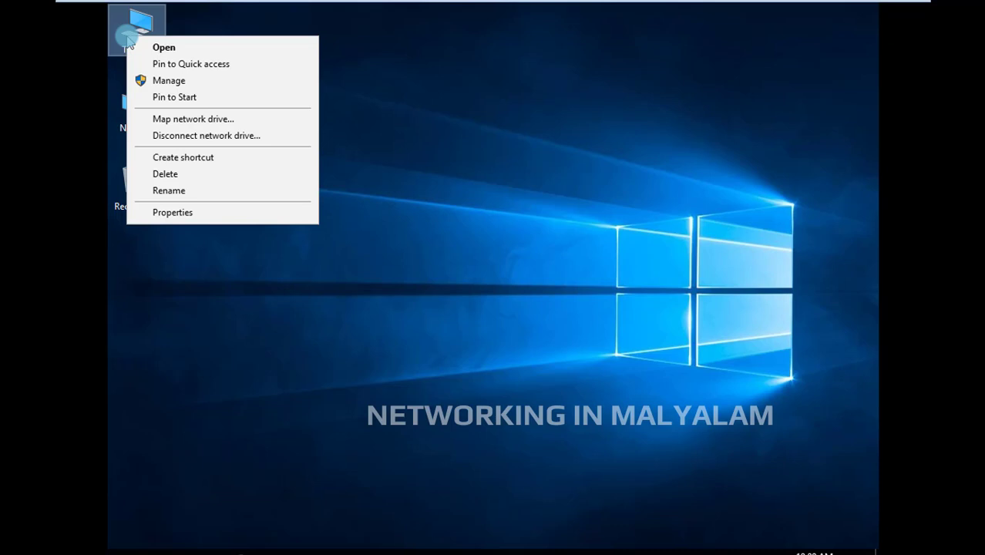
click(356, 77)
right_click(153, 31)
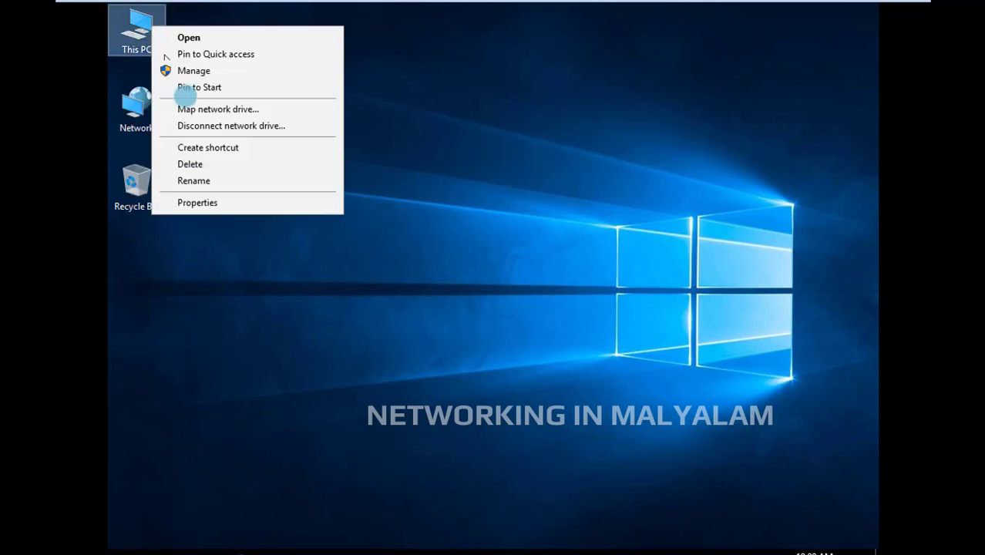
click(217, 205)
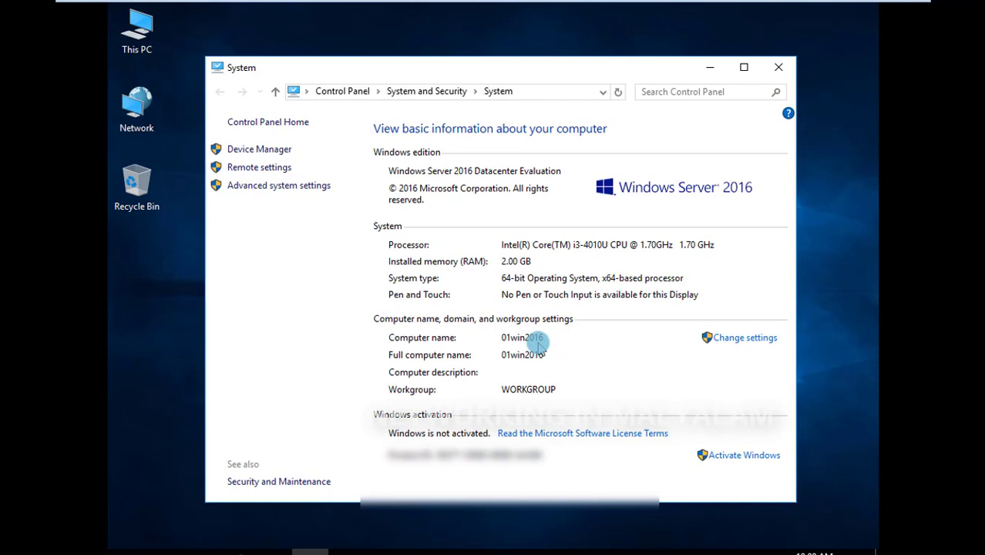
drag(598, 69, 574, 117)
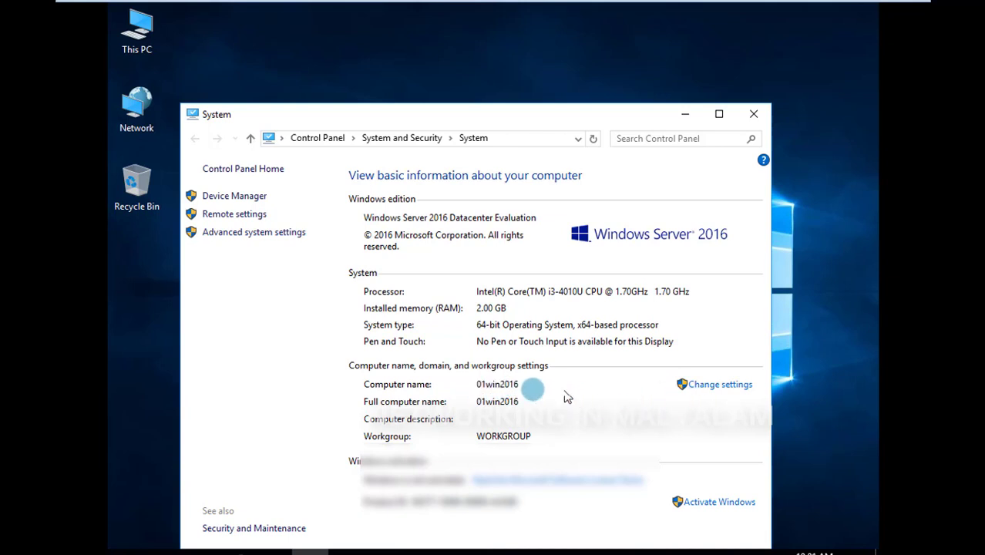
Open System Properties and view the Computer Name/Domain Changes dialog, closing that dialog without renaming the computer
click(725, 388)
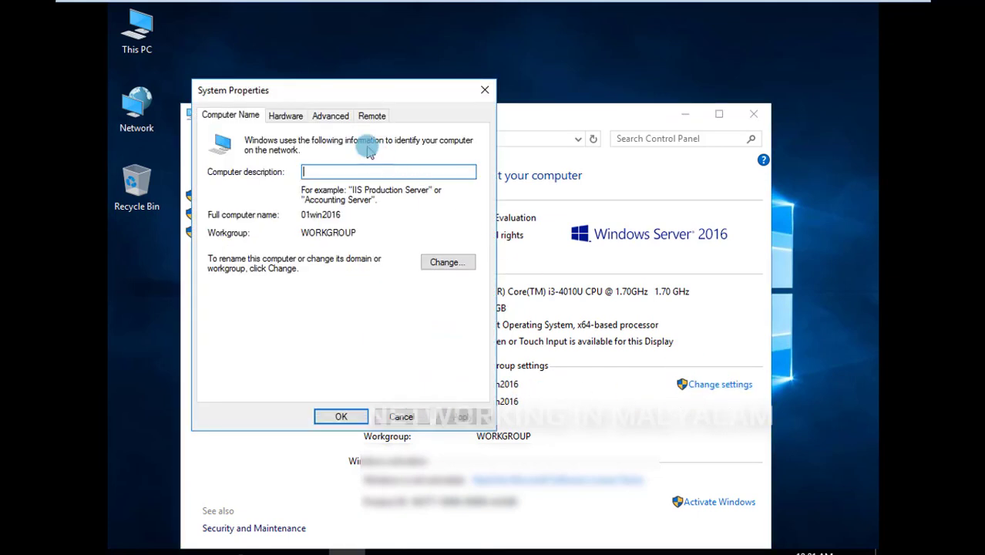
click(446, 263)
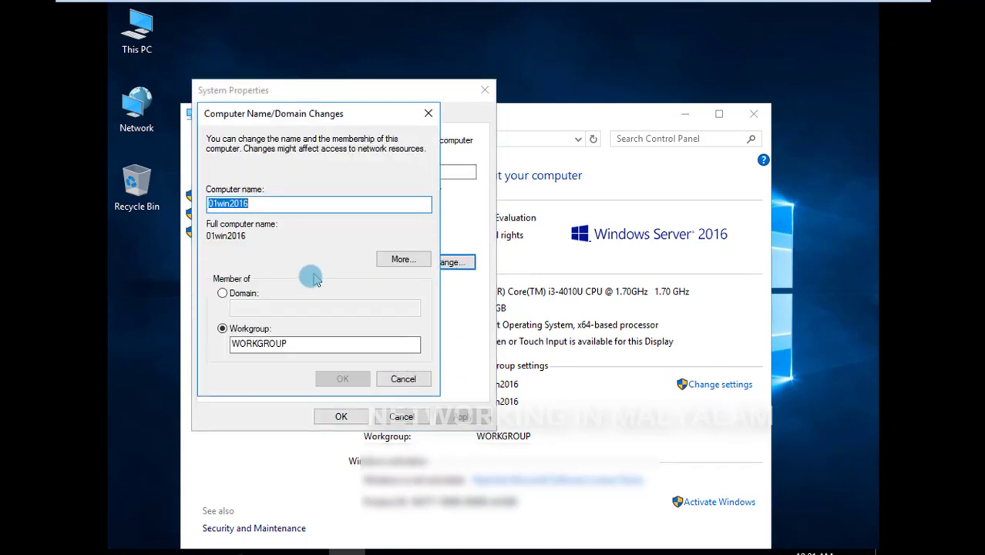
click(255, 207)
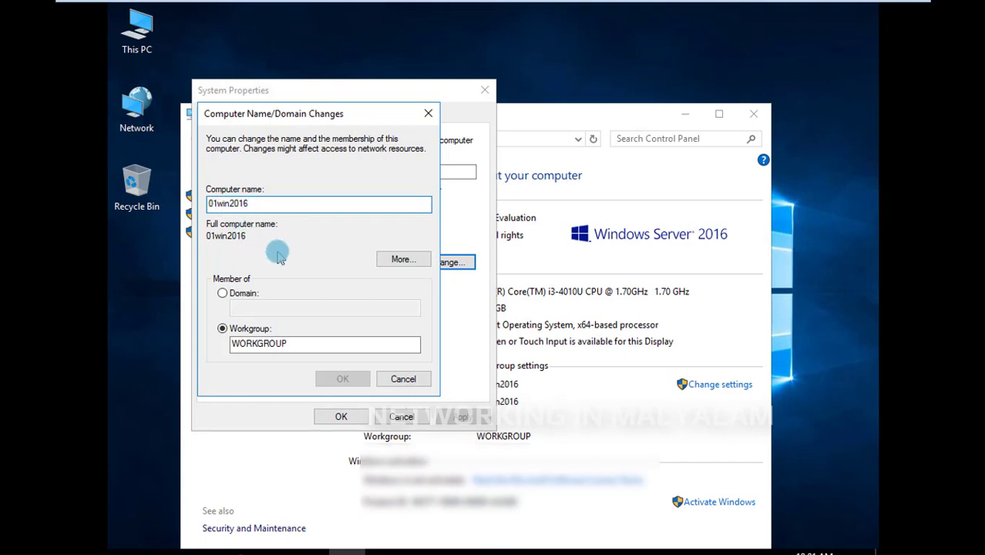
click(428, 114)
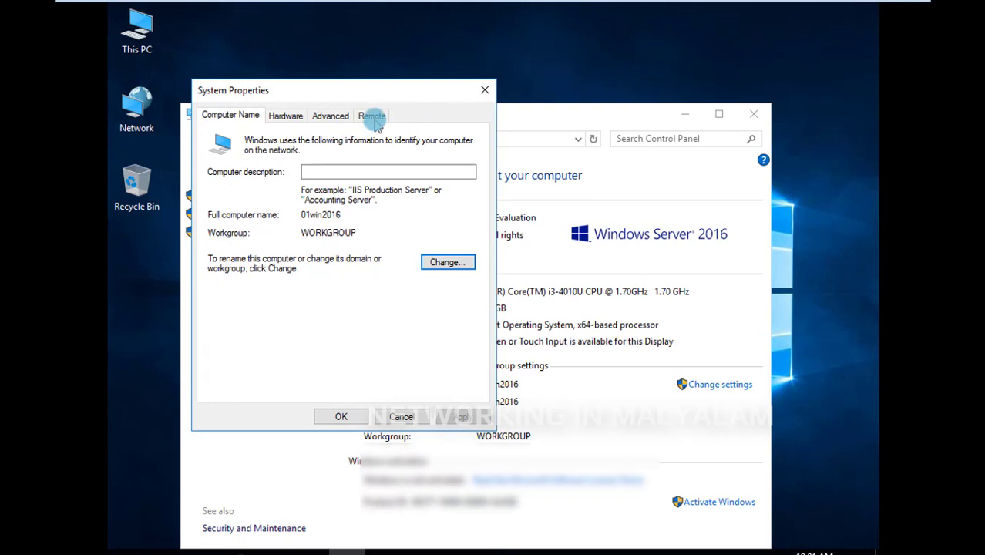
Set Remote Desktop to allow remote connections to this computer, keeping Network Level Authentication required
click(374, 117)
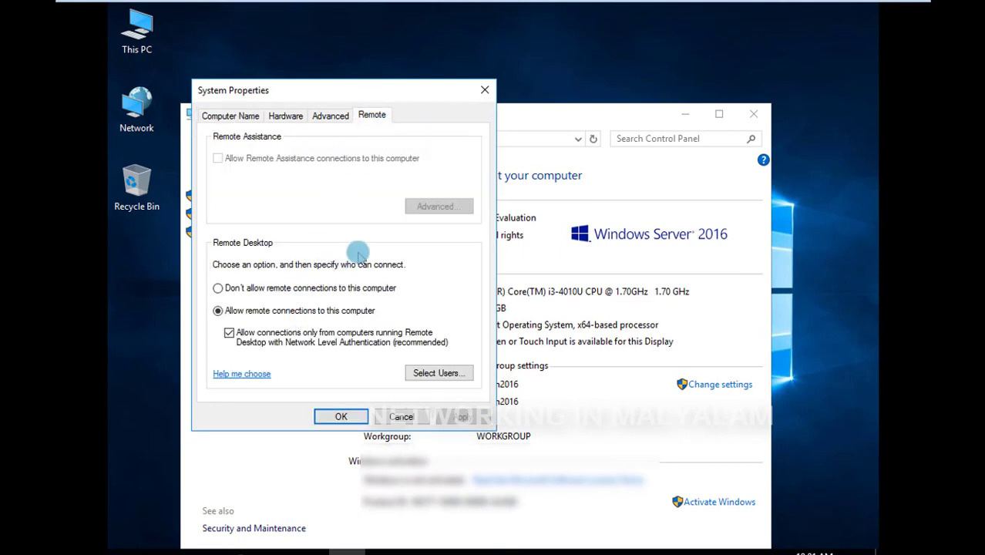
click(309, 288)
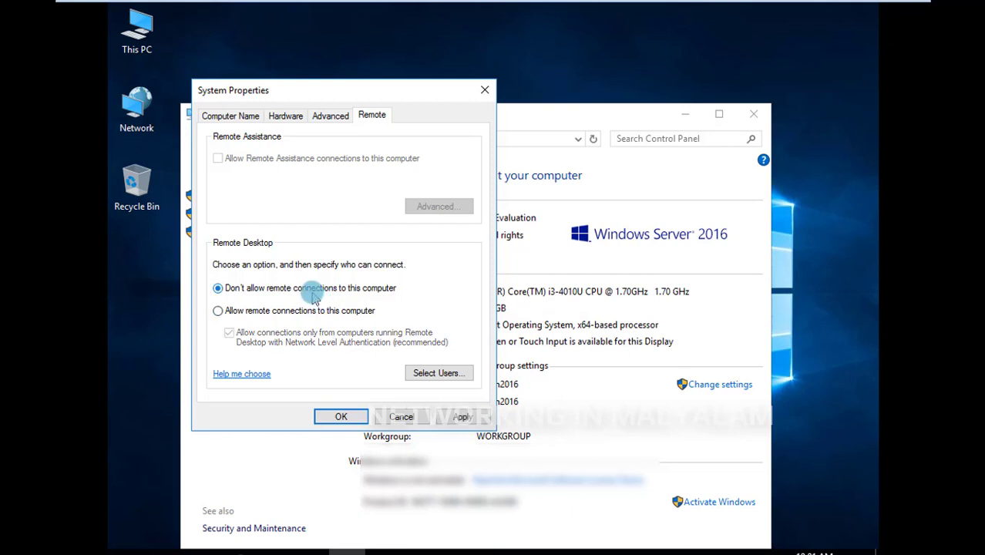
click(271, 314)
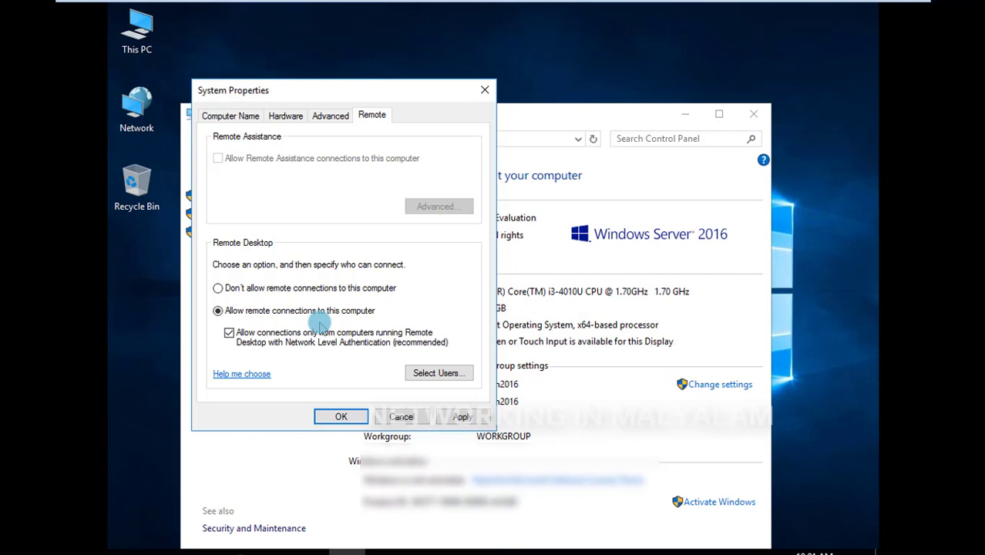
Remove Everyone from the Remote Desktop Users list and confirm the change
click(417, 378)
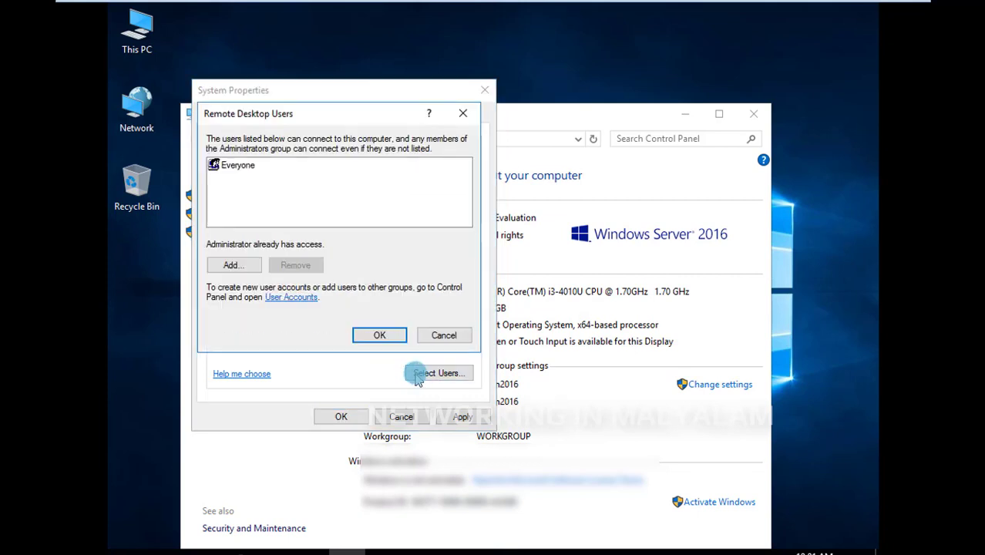
click(245, 170)
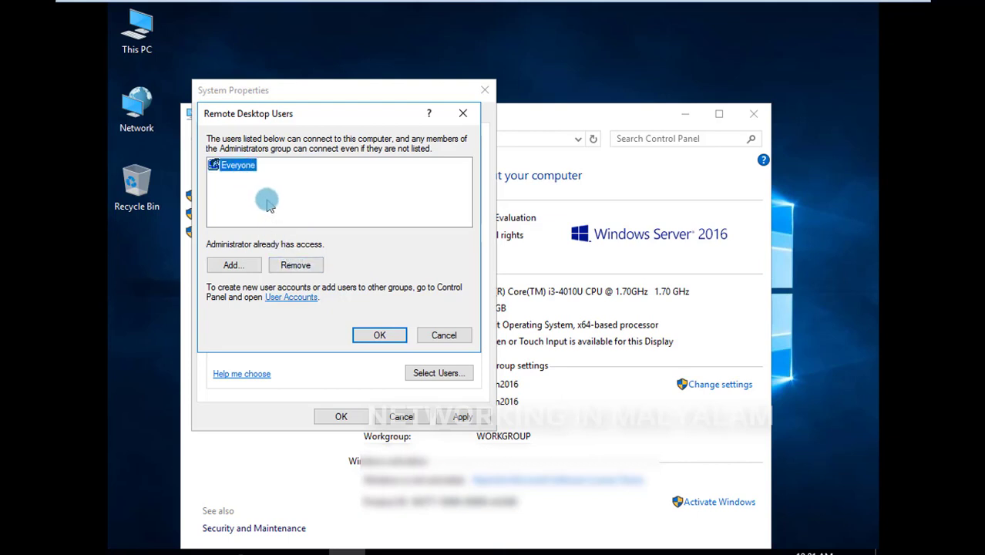
click(268, 203)
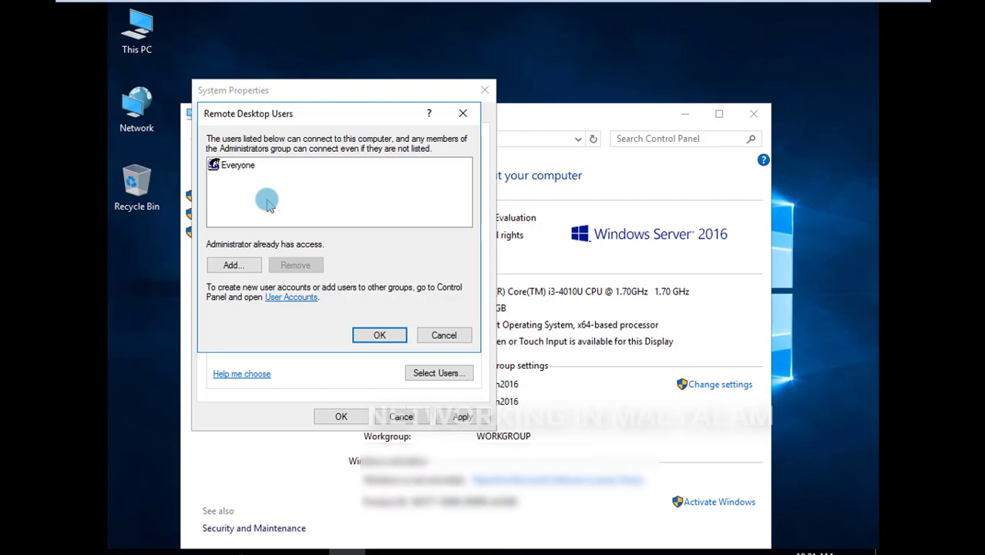
click(245, 166)
click(296, 267)
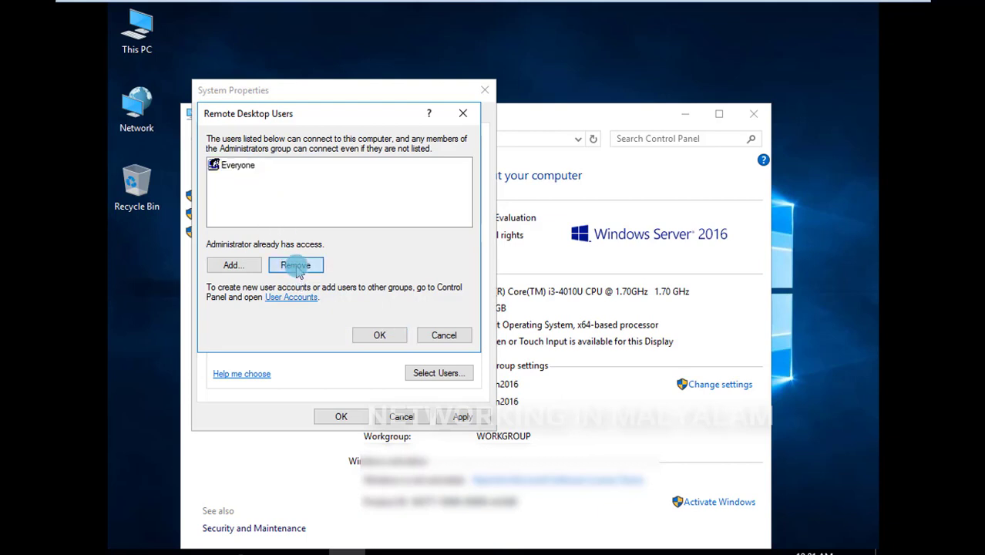
click(379, 335)
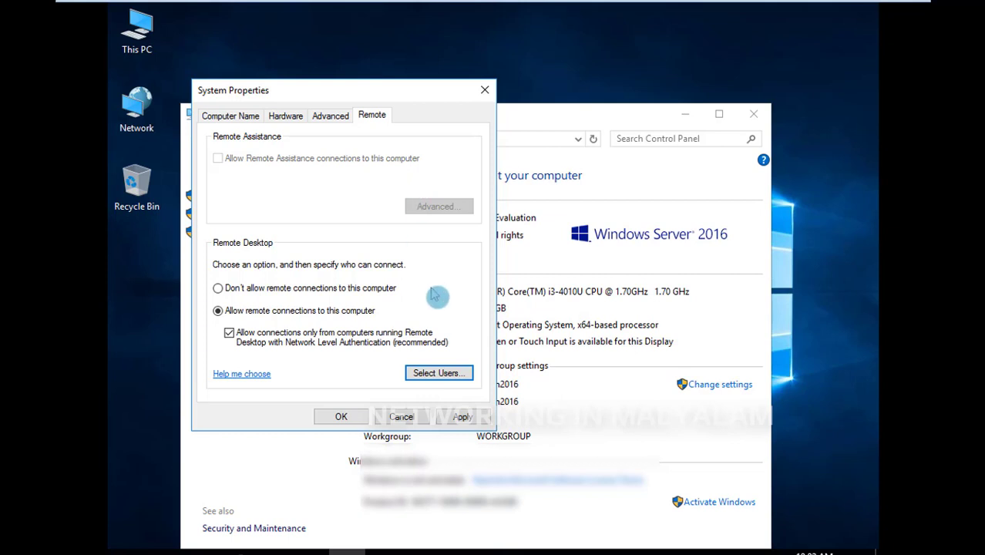
Add Everyone to the Remote Desktop Users list, checking the name before confirming both dialogs
click(467, 378)
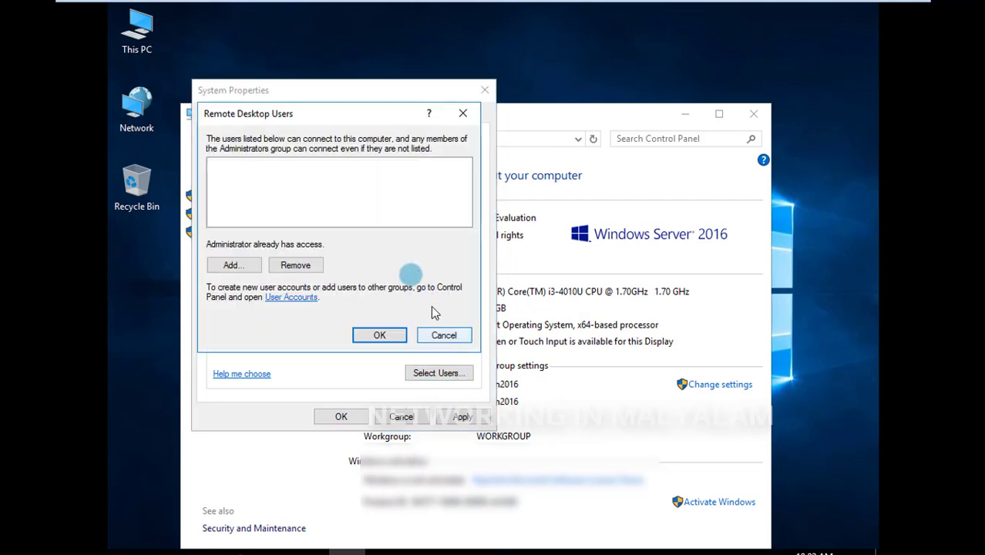
click(232, 265)
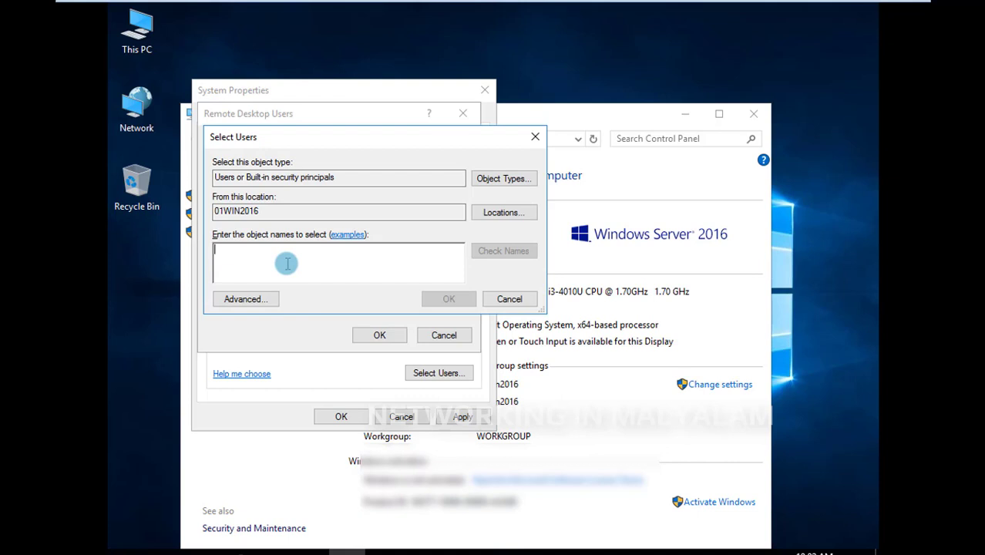
text(everyone)
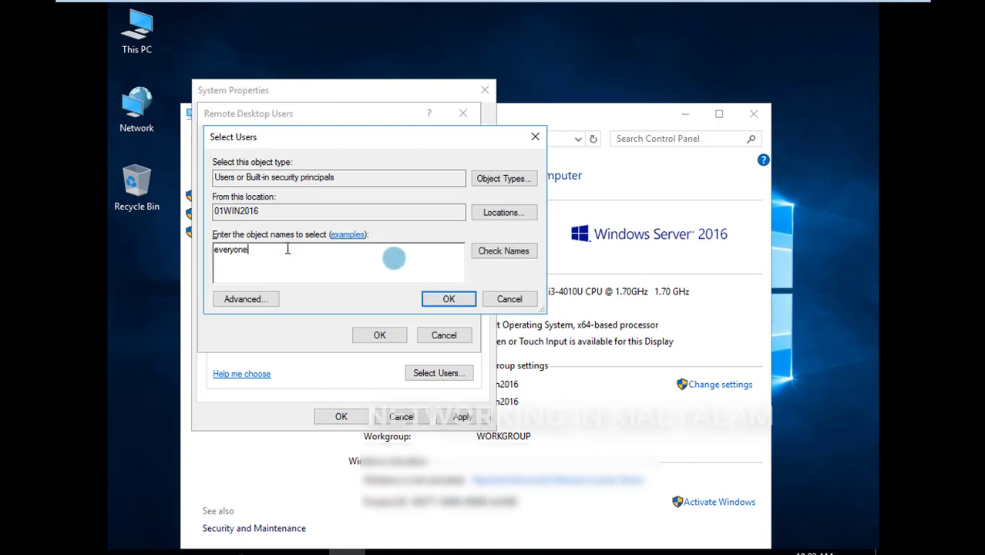
click(497, 252)
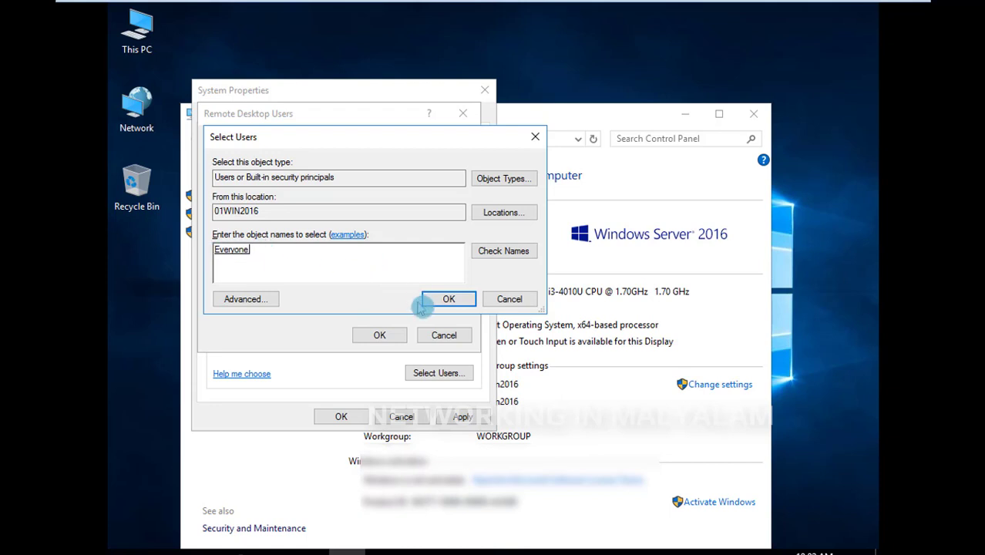
click(447, 299)
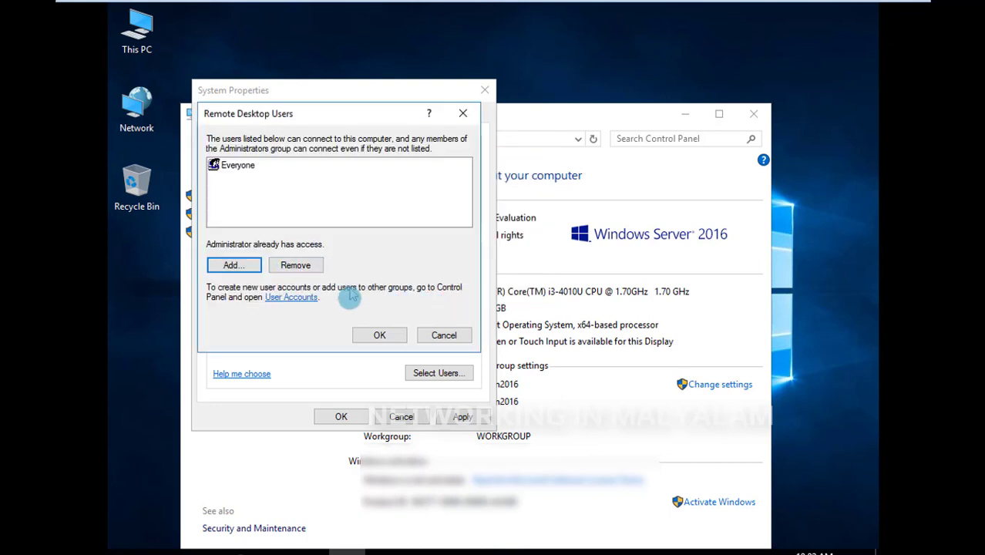
click(380, 337)
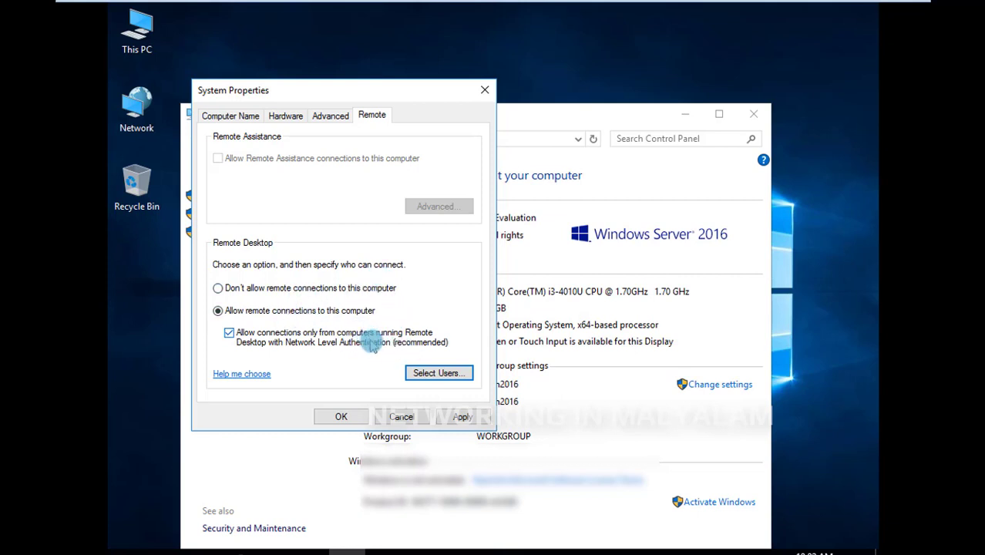
Apply the Remote Desktop settings, and close System Properties and the System window
click(462, 418)
click(341, 417)
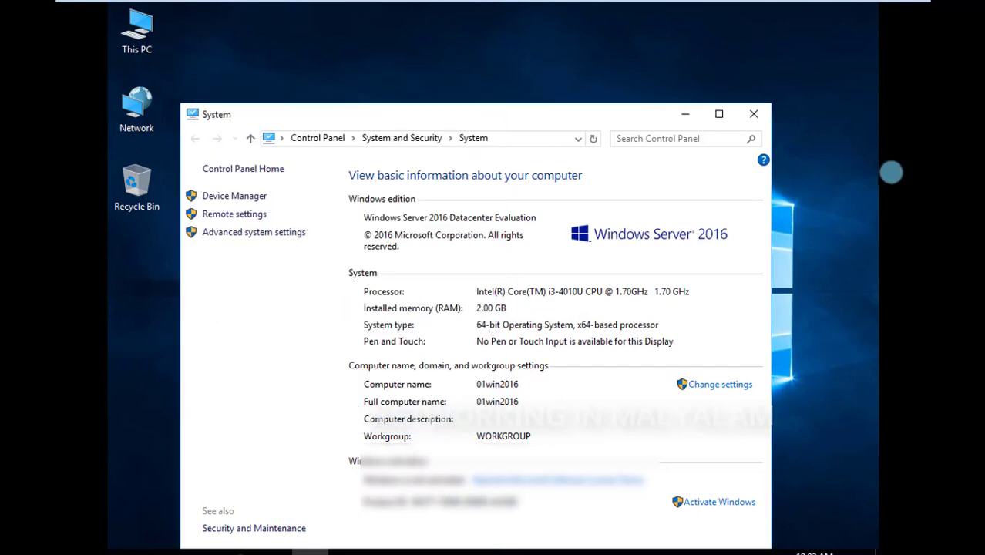
click(754, 115)
right_click(572, 116)
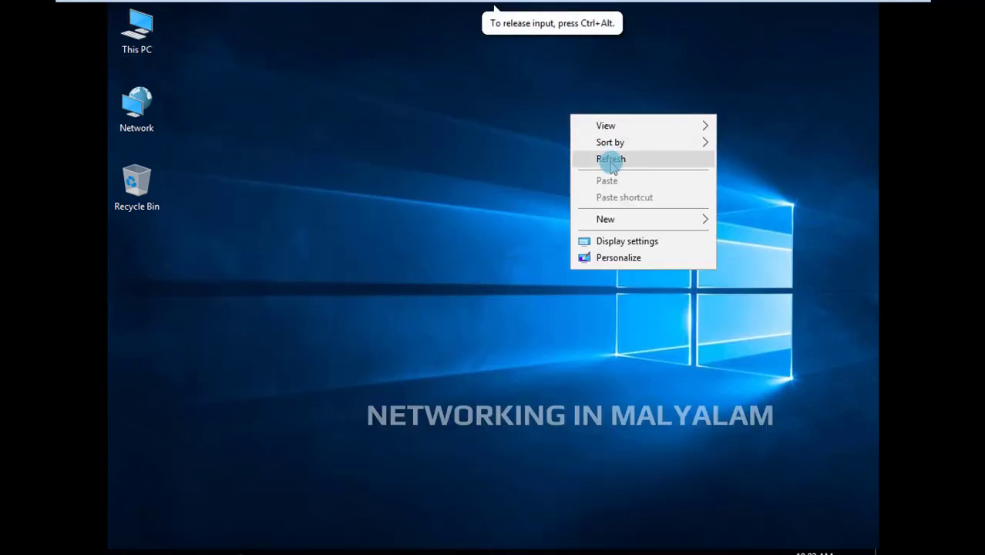
click(612, 160)
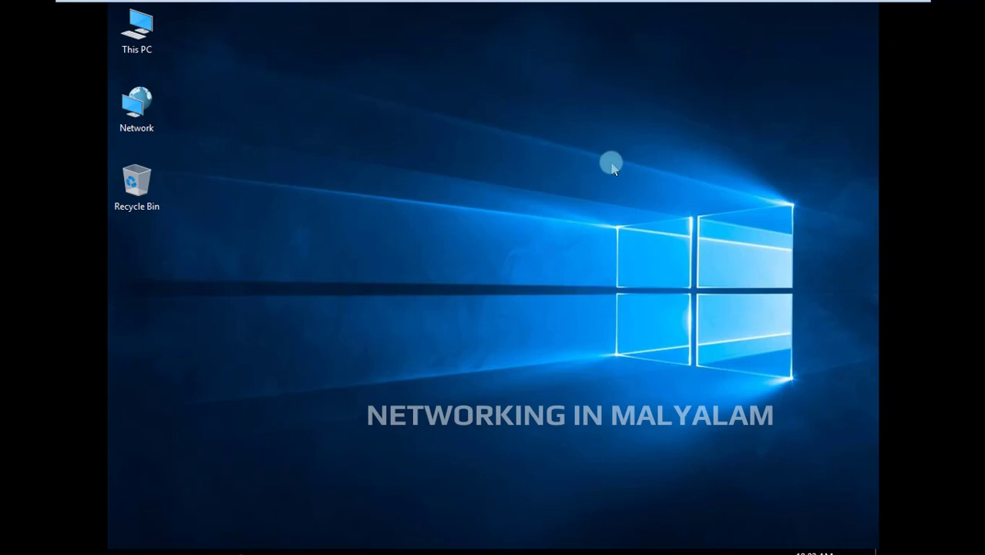
right_click(571, 197)
click(610, 240)
right_click(472, 340)
click(502, 383)
right_click(410, 187)
click(439, 230)
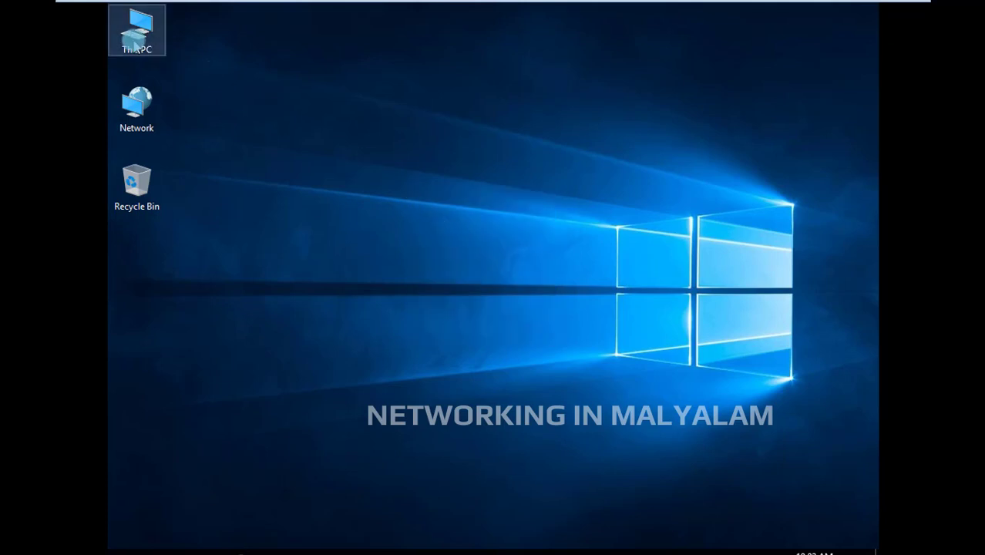
Open Server Manager's Local Server page, dismiss the Remove Roles and Features Wizard and review the server properties
right_click(133, 46)
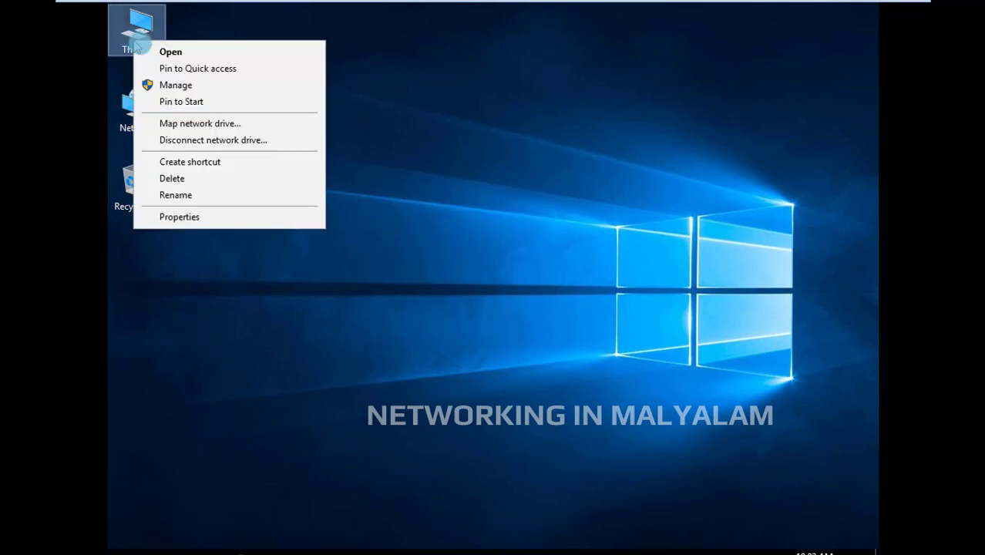
click(170, 88)
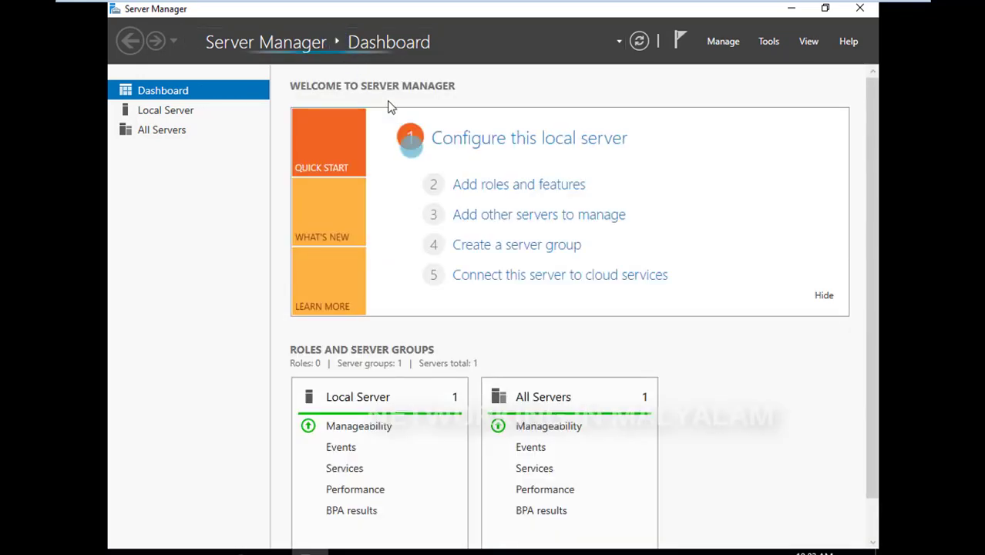
click(182, 112)
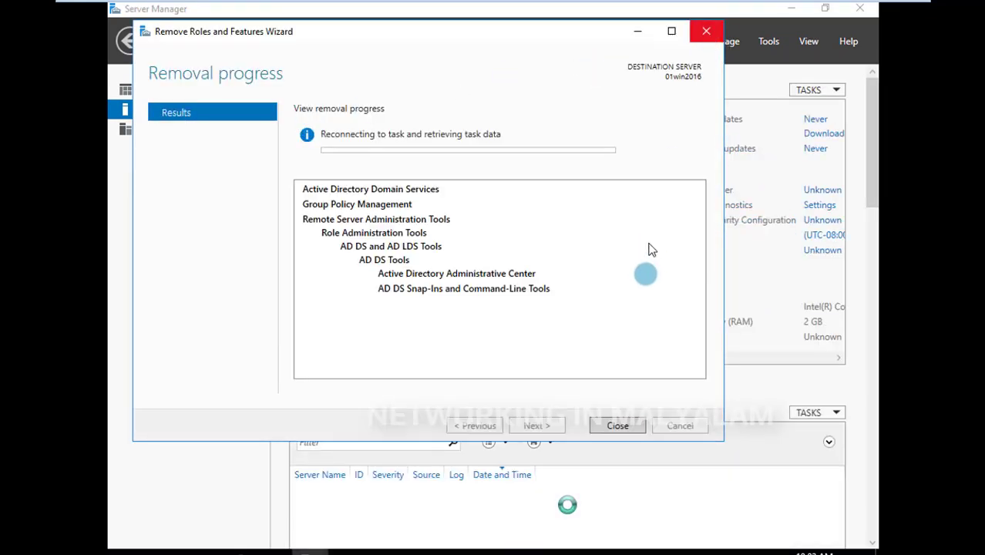
click(625, 426)
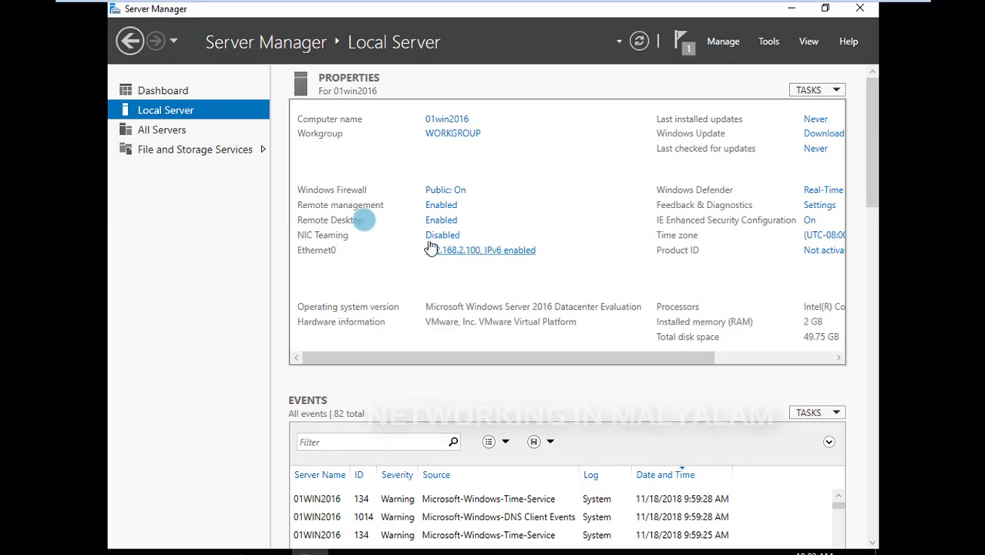
click(873, 155)
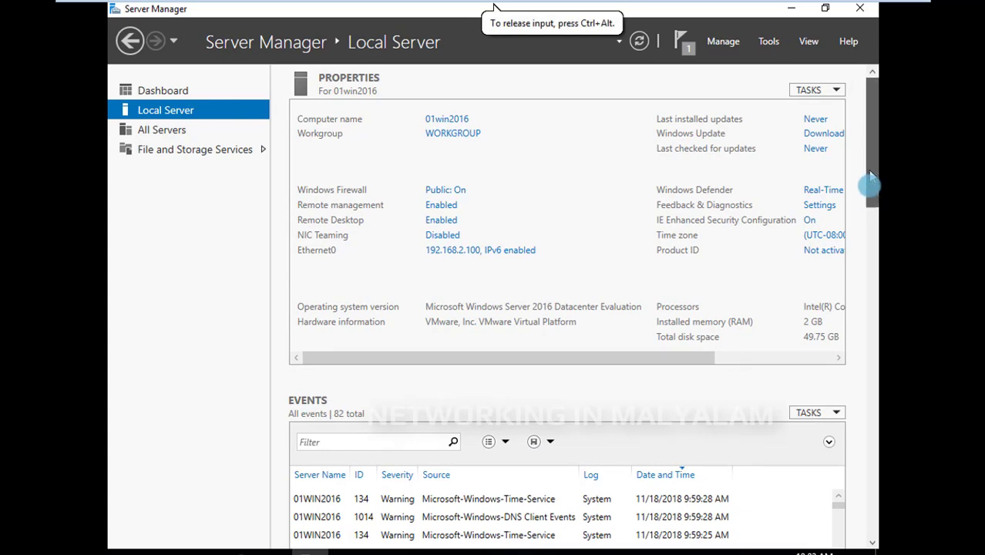
drag(871, 177, 871, 111)
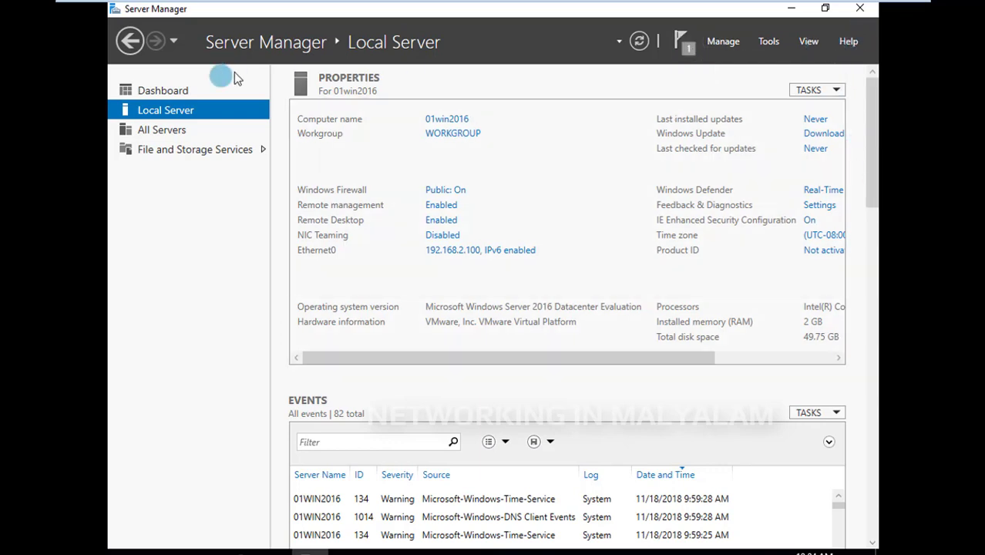
Return to the Server Manager dashboard and remove the completed feature removal task from the notifications
click(158, 91)
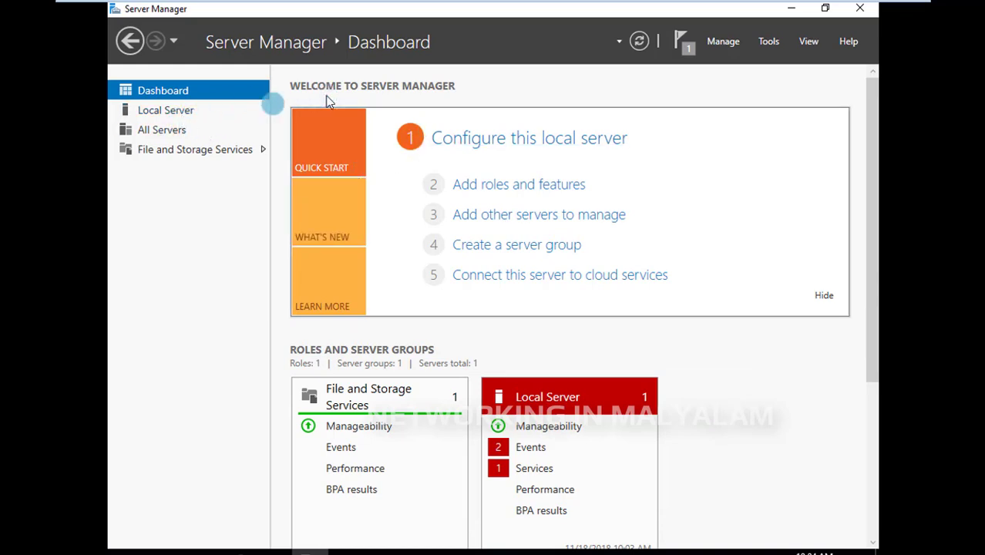
click(689, 45)
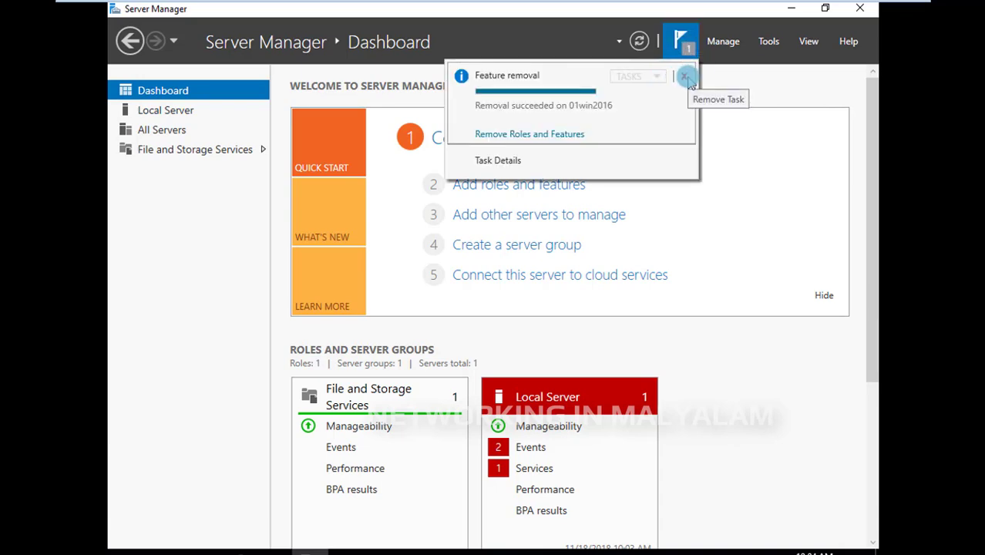
click(683, 78)
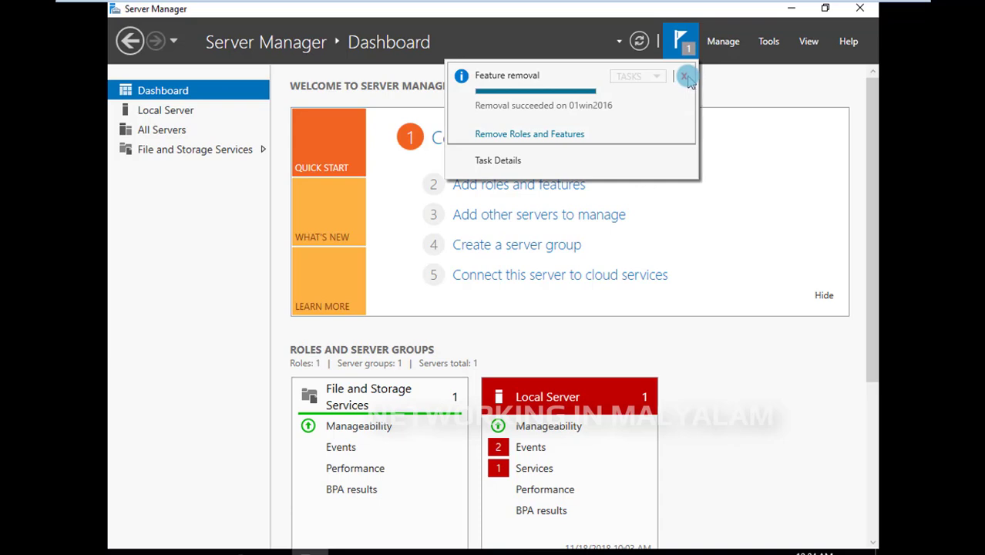
click(808, 139)
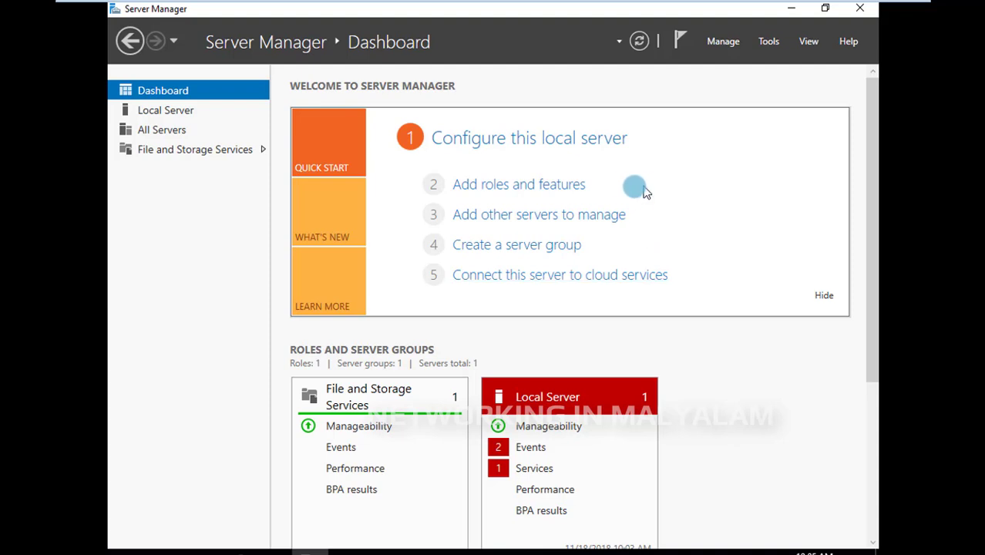
Start the Add Roles and Features Wizard with role-based or feature-based installation and 01win2016 from the server pool as destination
click(725, 42)
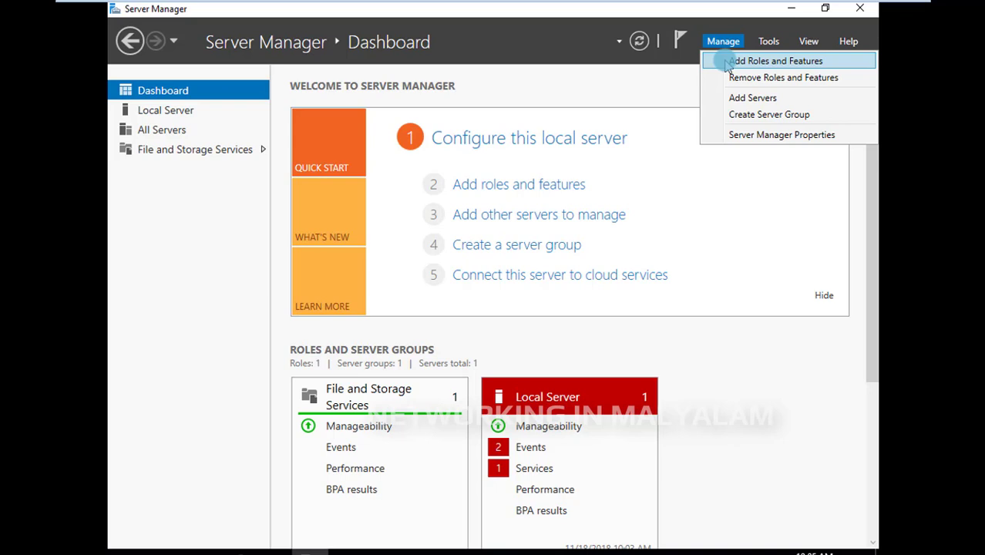
click(727, 63)
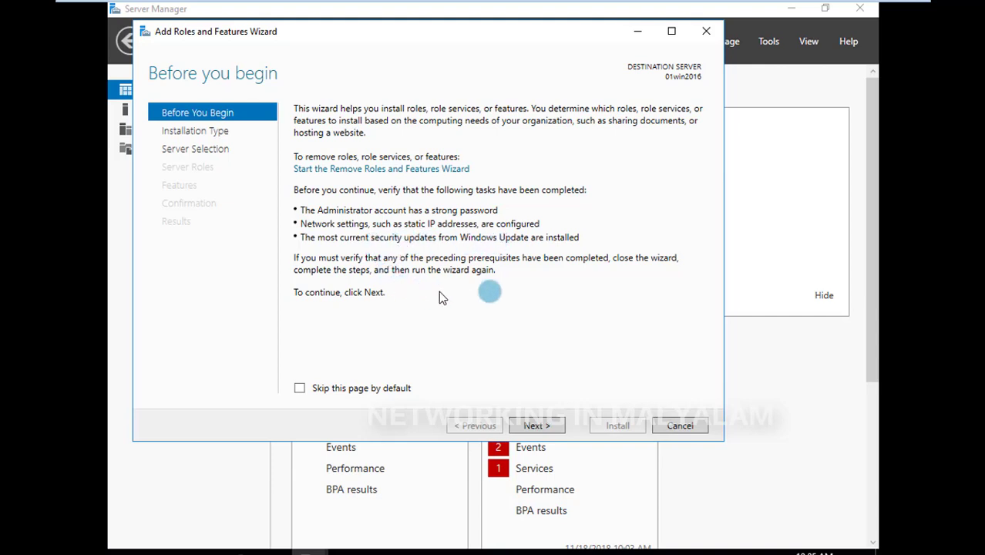
click(536, 426)
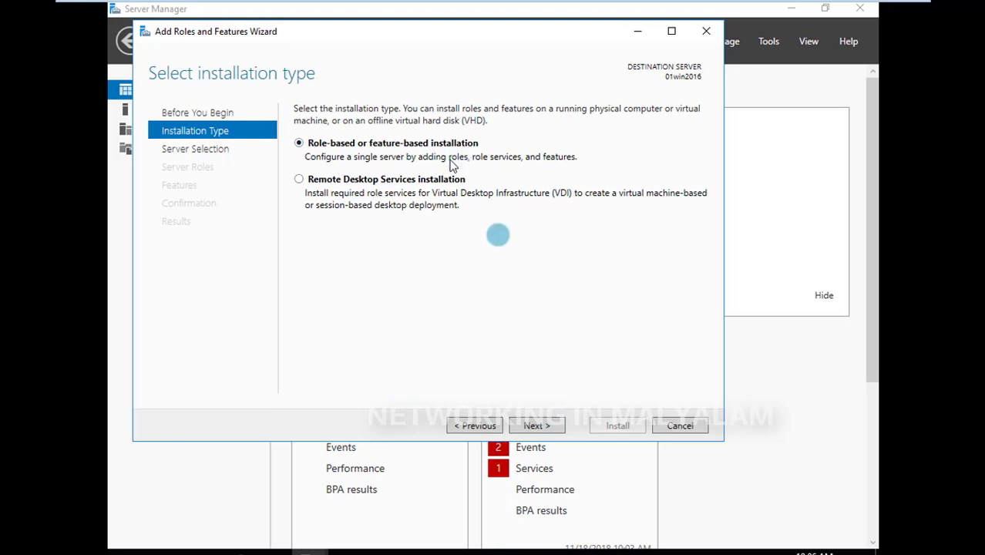
click(552, 437)
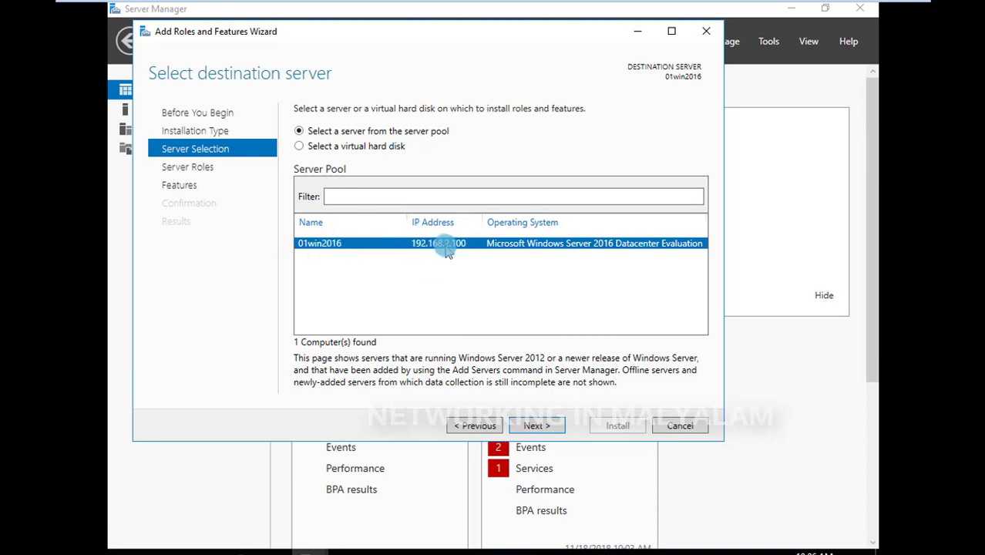
click(525, 429)
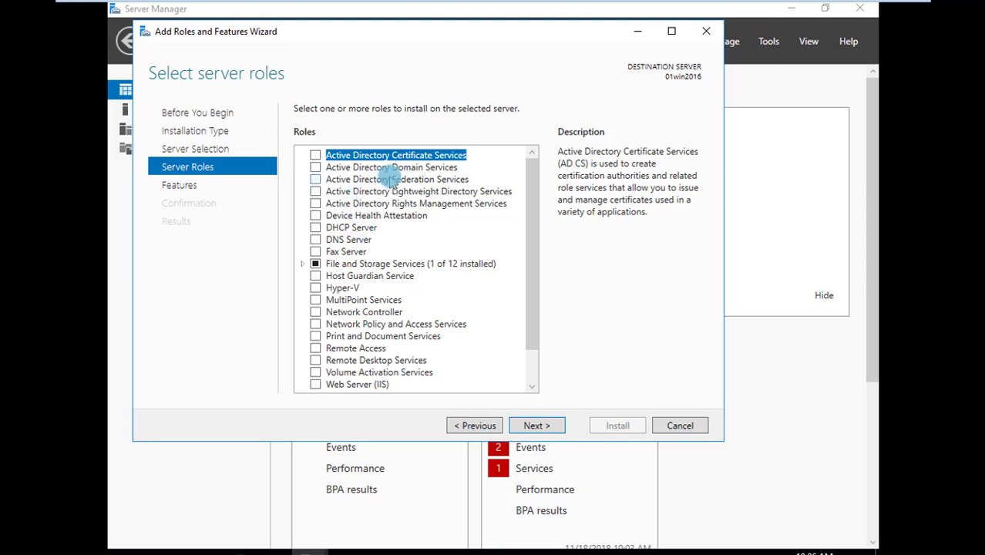
click(346, 168)
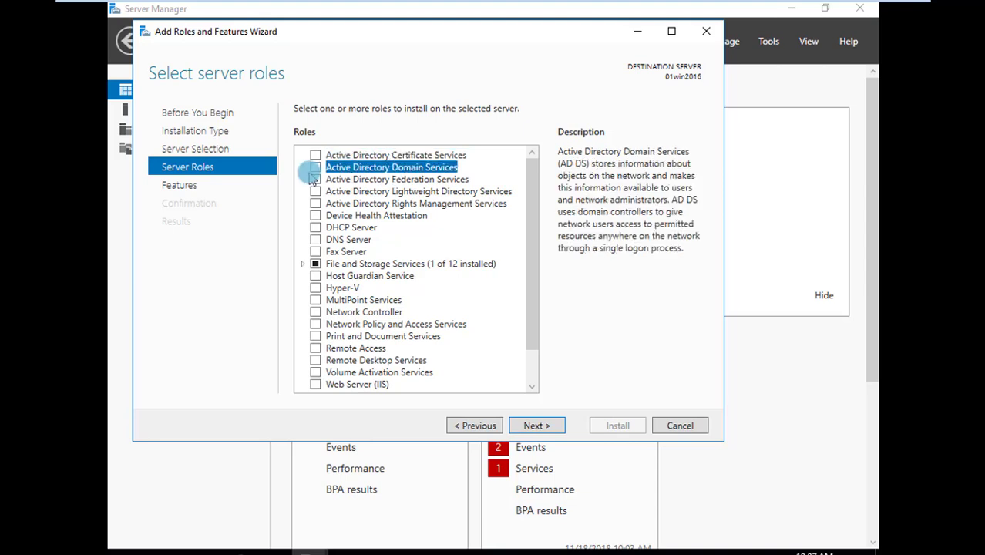
click(315, 167)
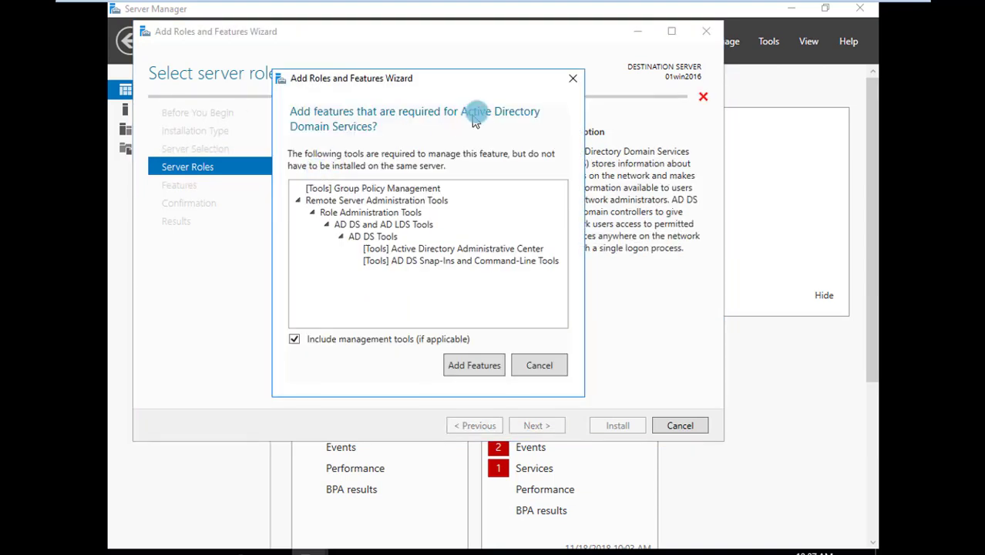
drag(509, 77, 354, 87)
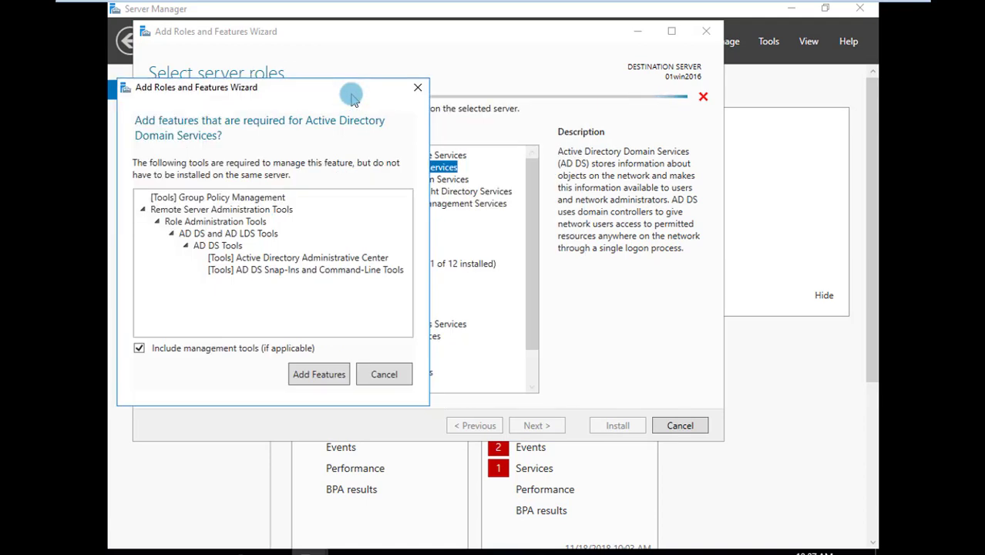
click(418, 87)
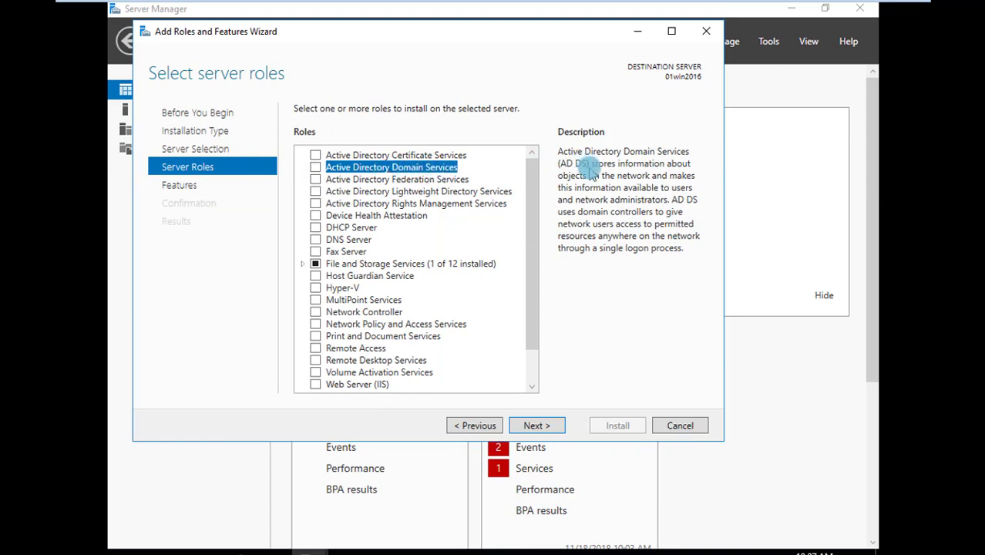
Select the Active Directory Domain Services role with its required features and management tools, and proceed to the installation confirmation with default features
click(316, 167)
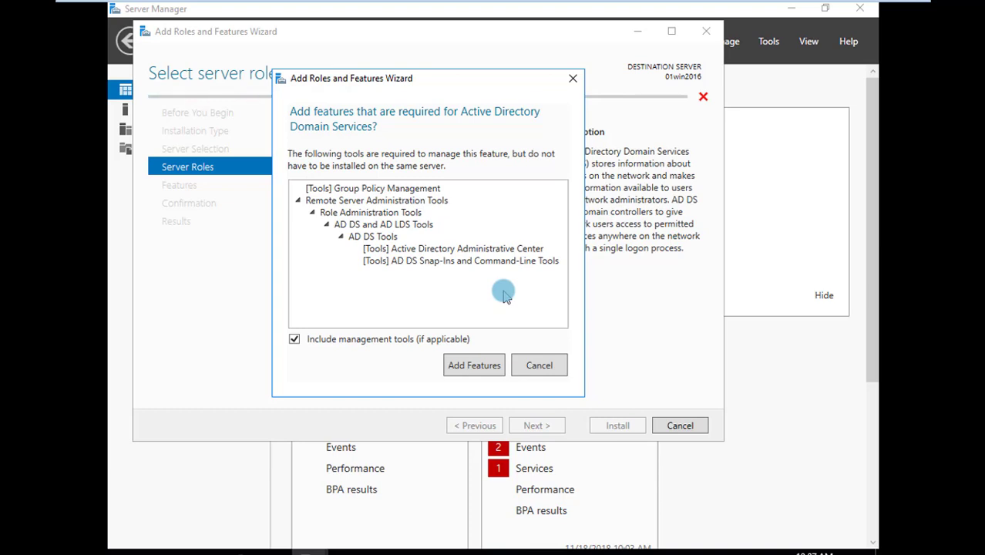
click(470, 366)
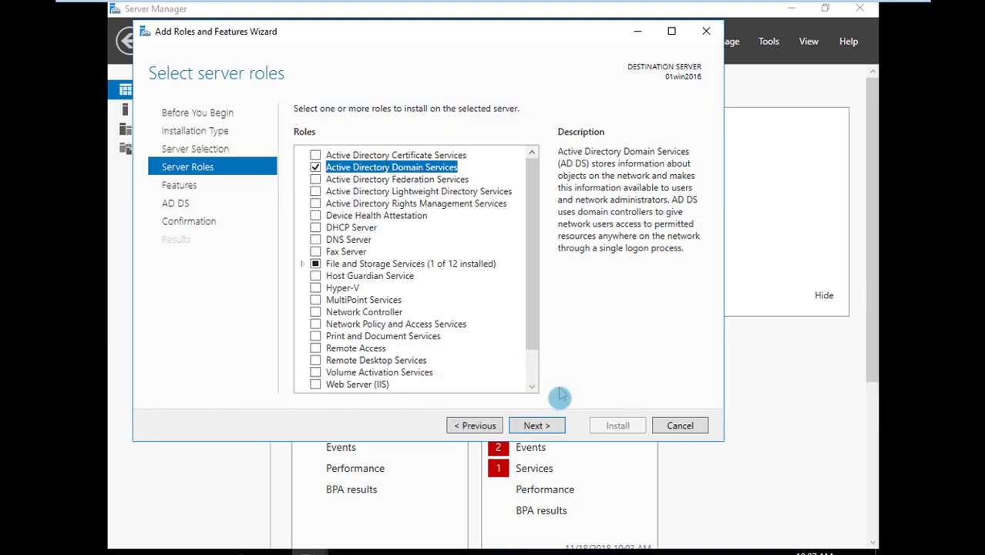
click(554, 426)
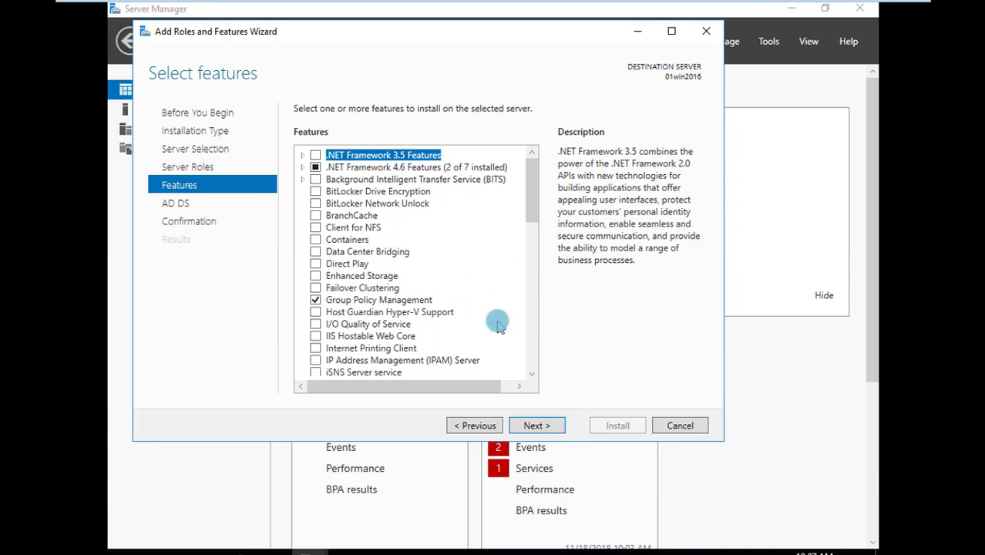
click(538, 426)
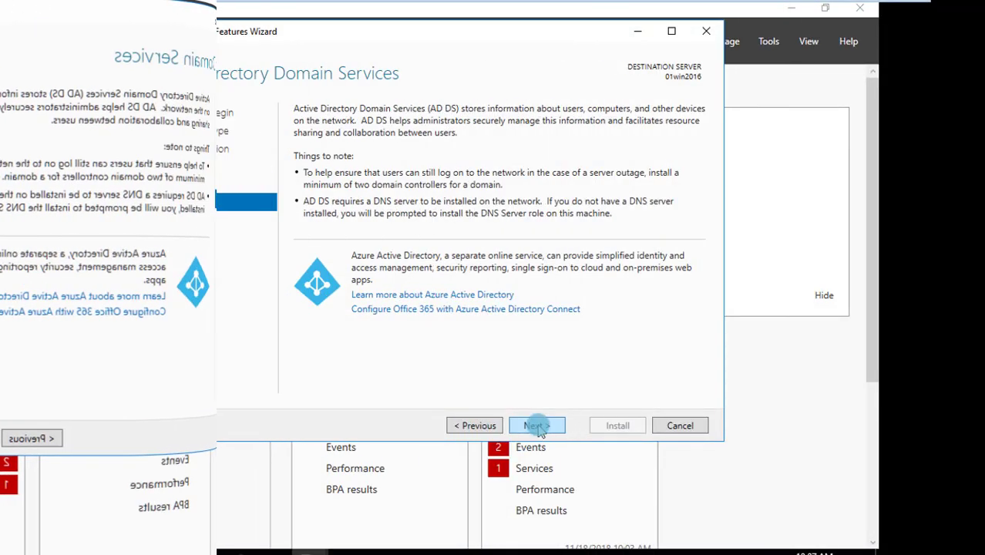
click(538, 426)
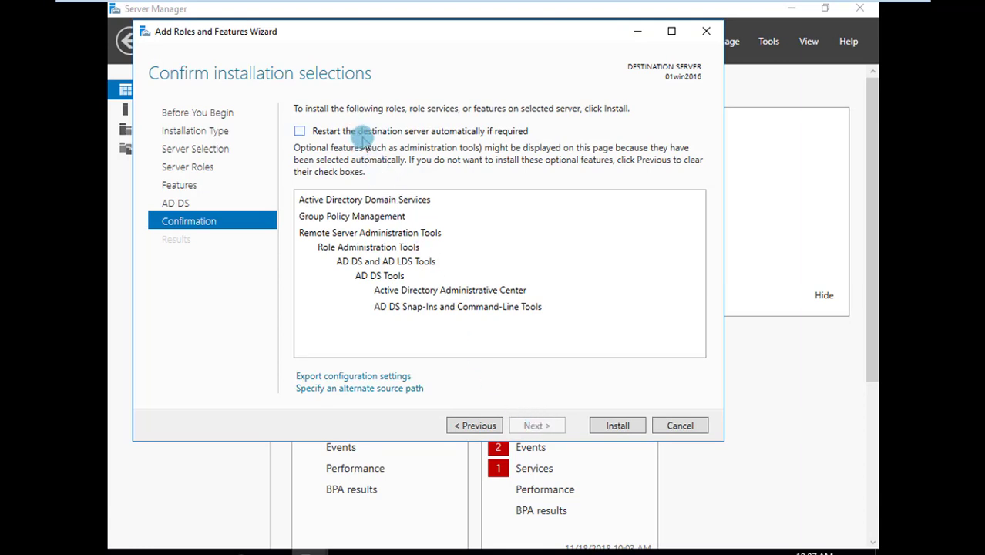
Start the role installation with automatic restart of the destination server allowed, and take the Dc01 virtual machine out of full-screen view
click(360, 136)
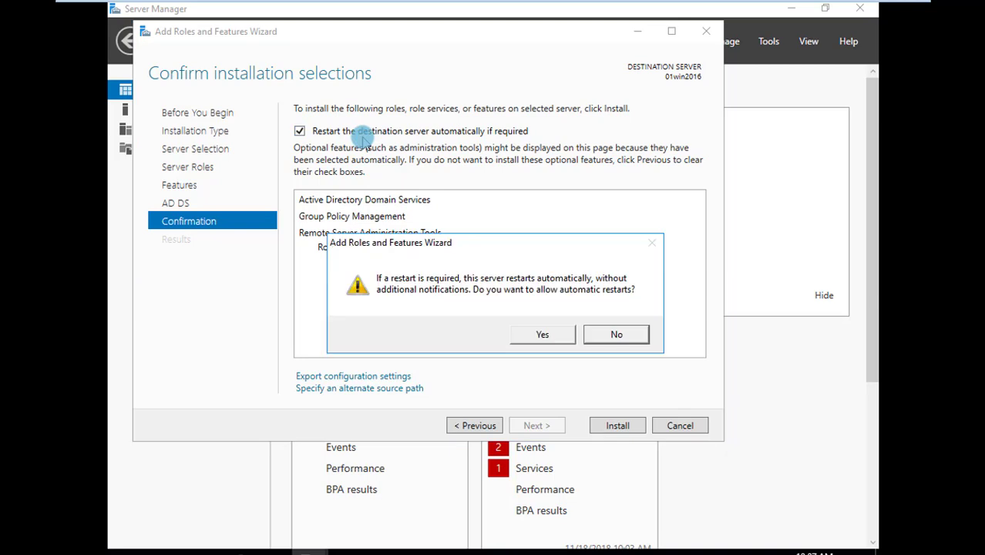
click(539, 336)
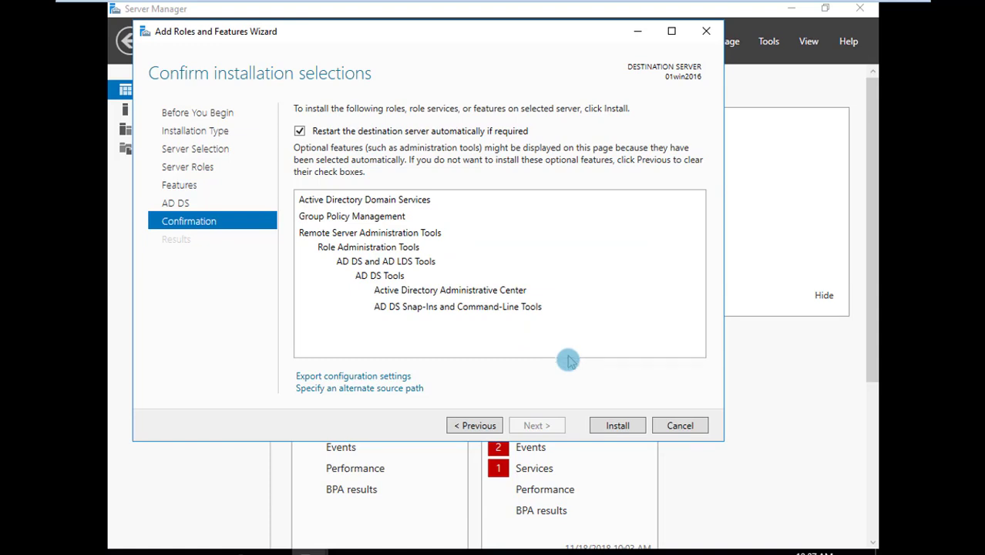
click(600, 429)
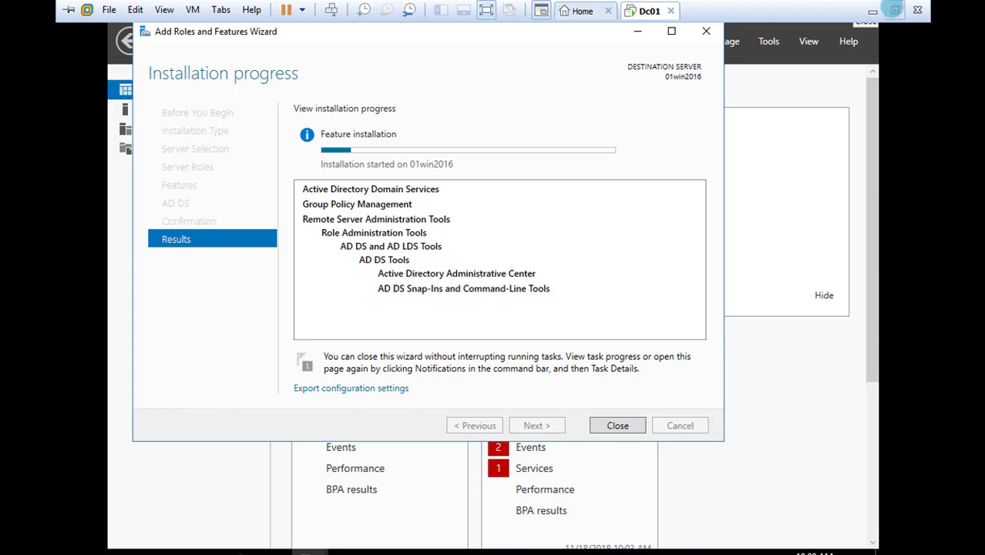
click(894, 10)
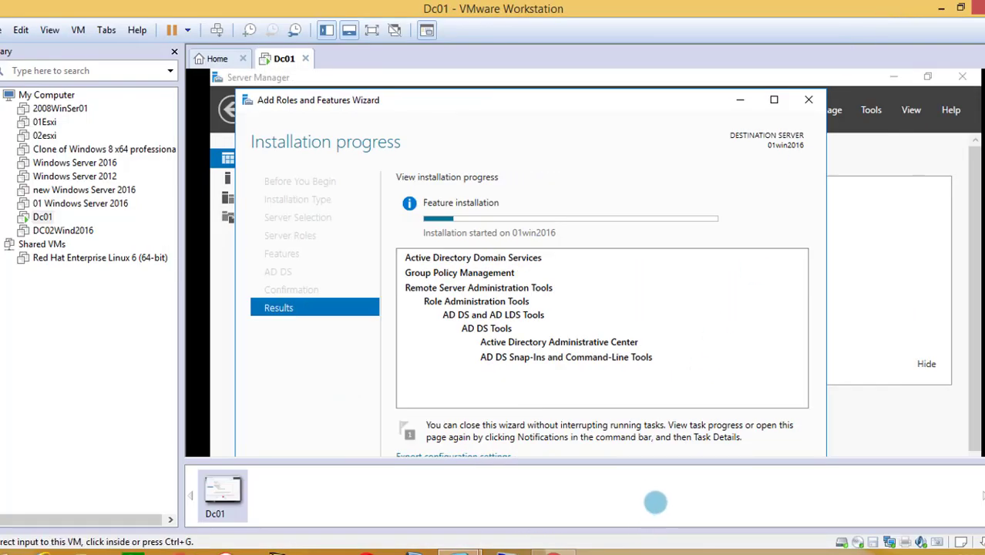
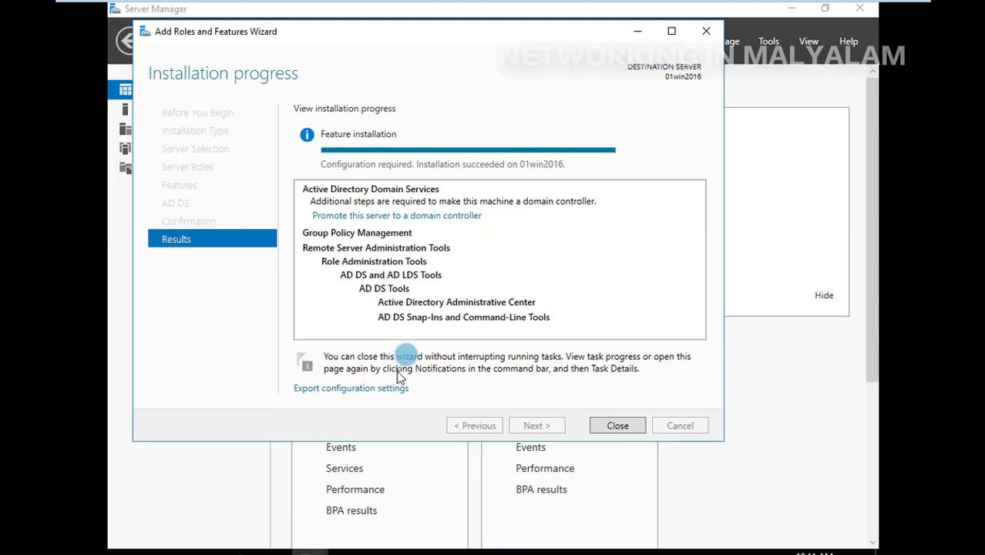
click(455, 216)
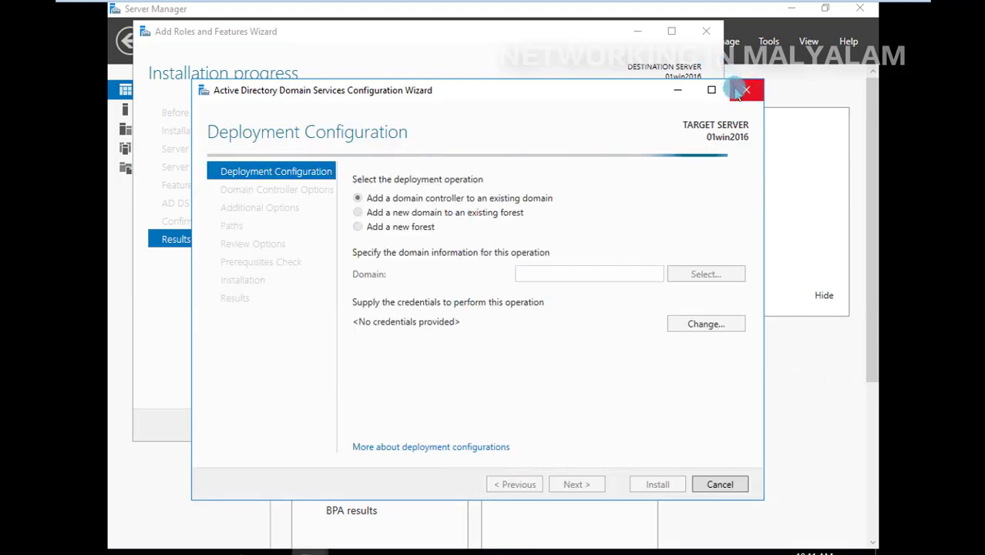
click(742, 90)
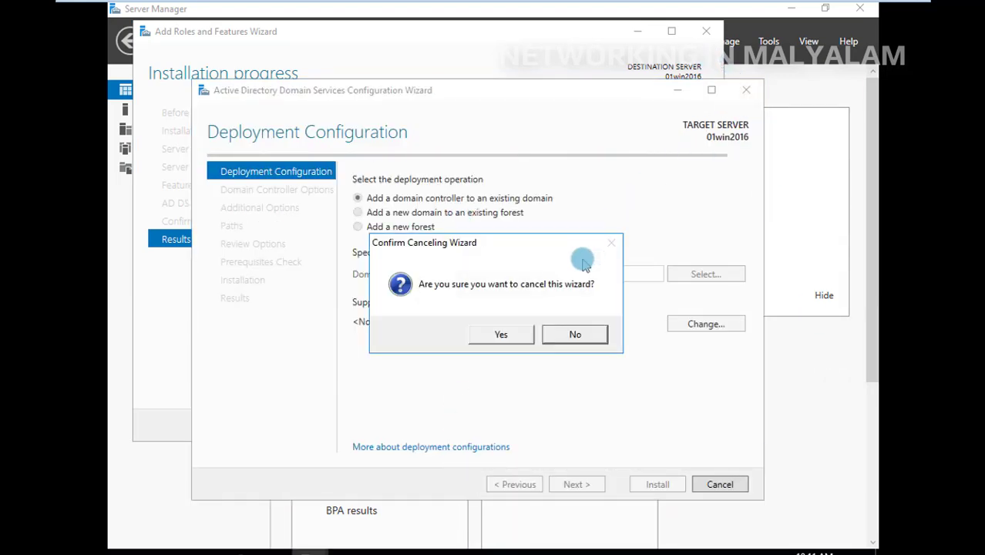
click(501, 336)
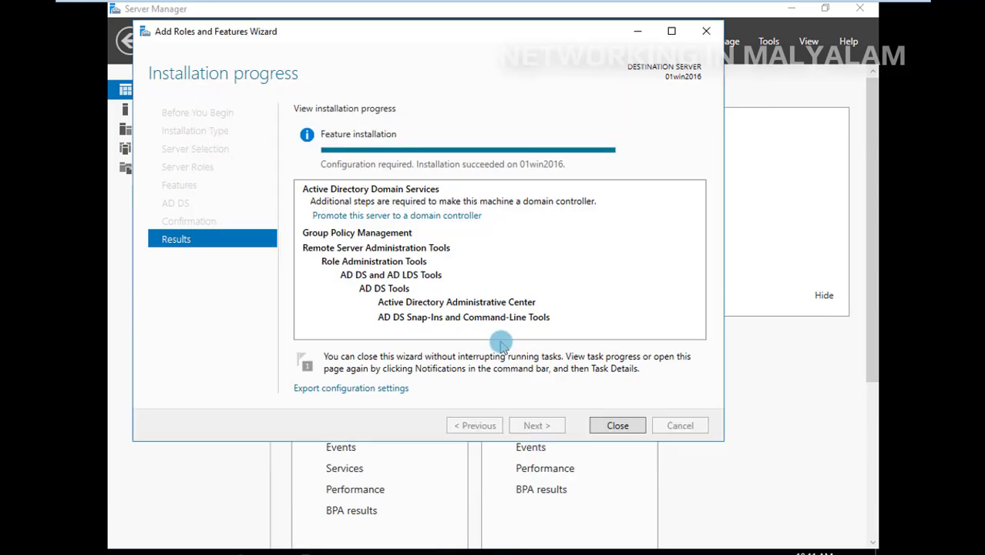
Close the finished role installation wizard and start promoting this server to a domain controller from the Server Manager notifications
click(616, 425)
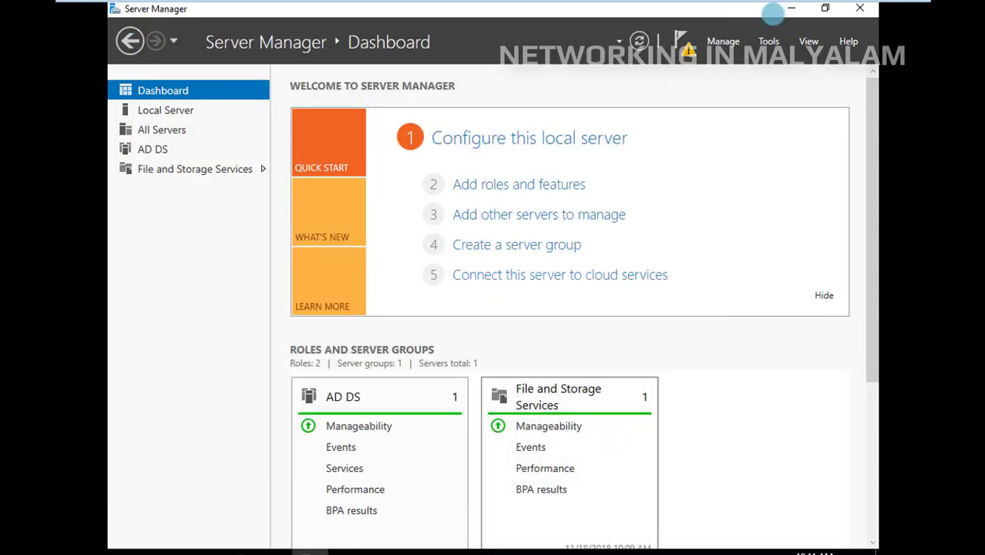
click(692, 60)
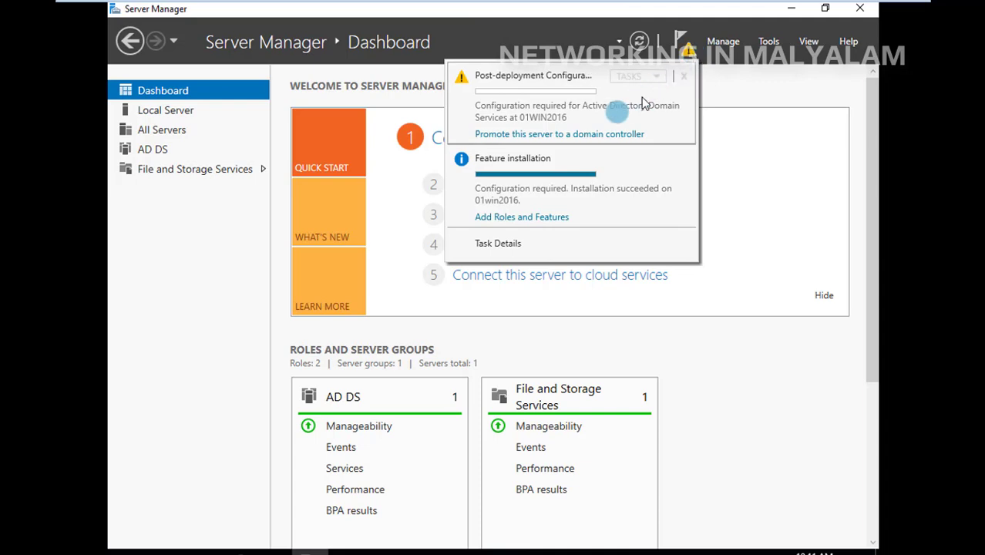
click(576, 139)
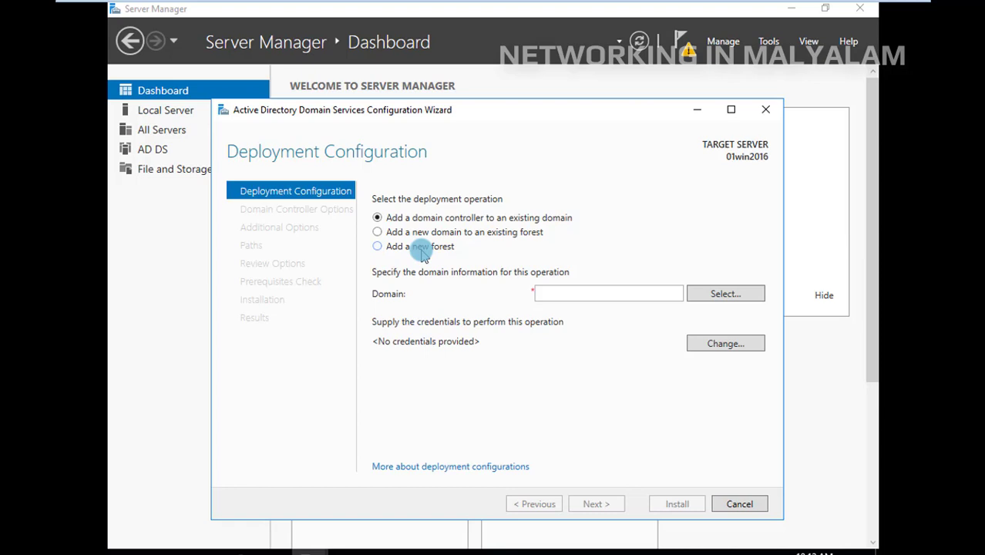
Choose to add a new forest with the root domain name 123.com and proceed to the domain controller options
click(422, 254)
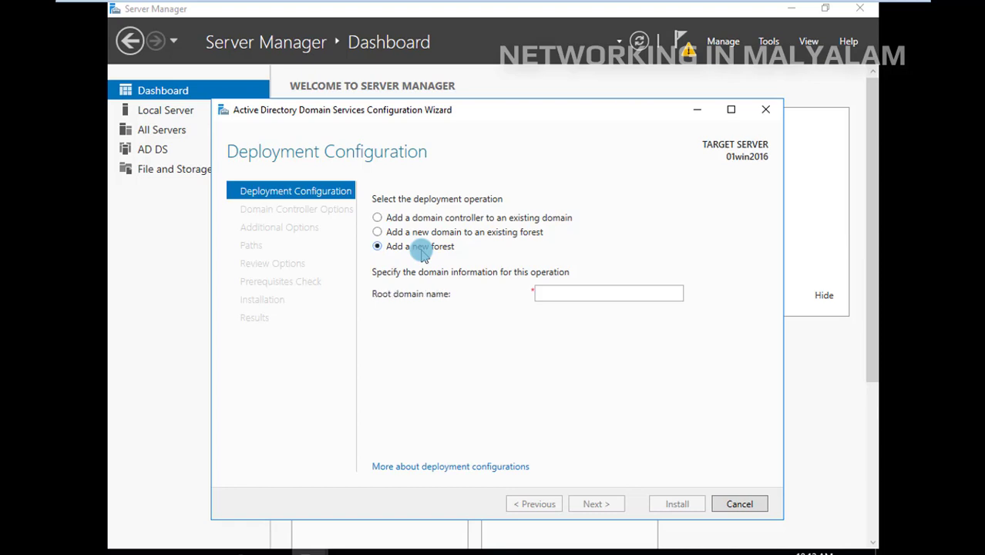
click(572, 294)
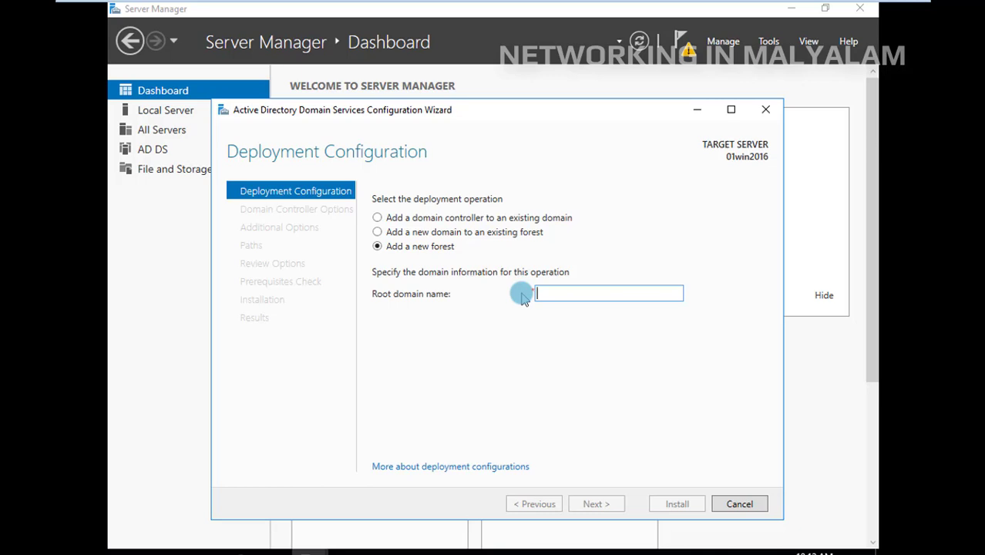
text(123)
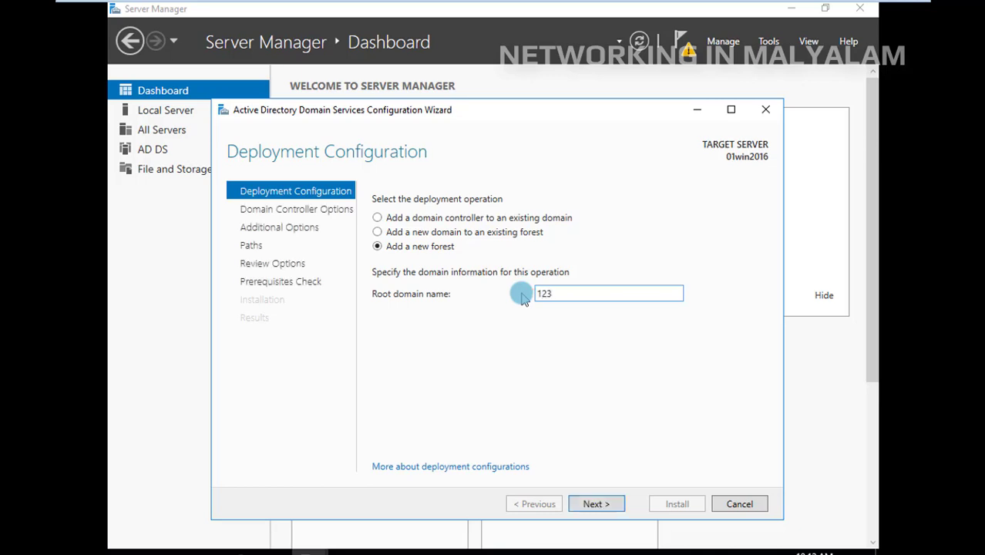
text(.com)
click(609, 514)
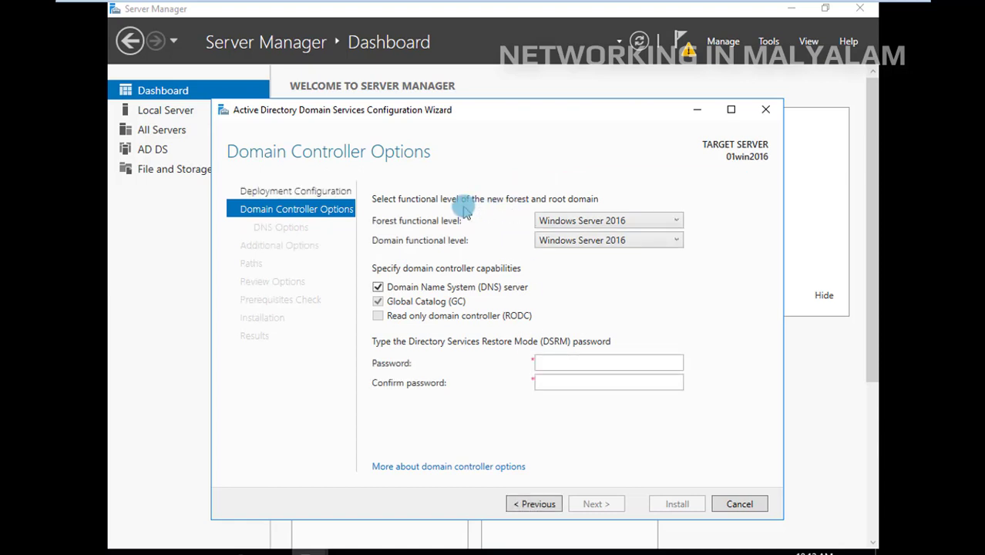
Set both the forest functional level and the domain functional level to Windows Server 2008
click(656, 224)
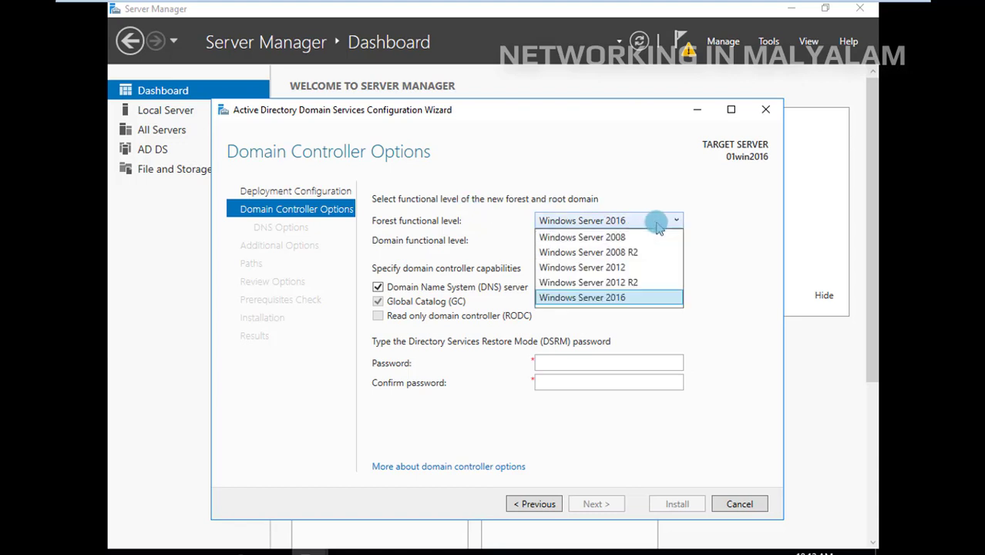
click(650, 238)
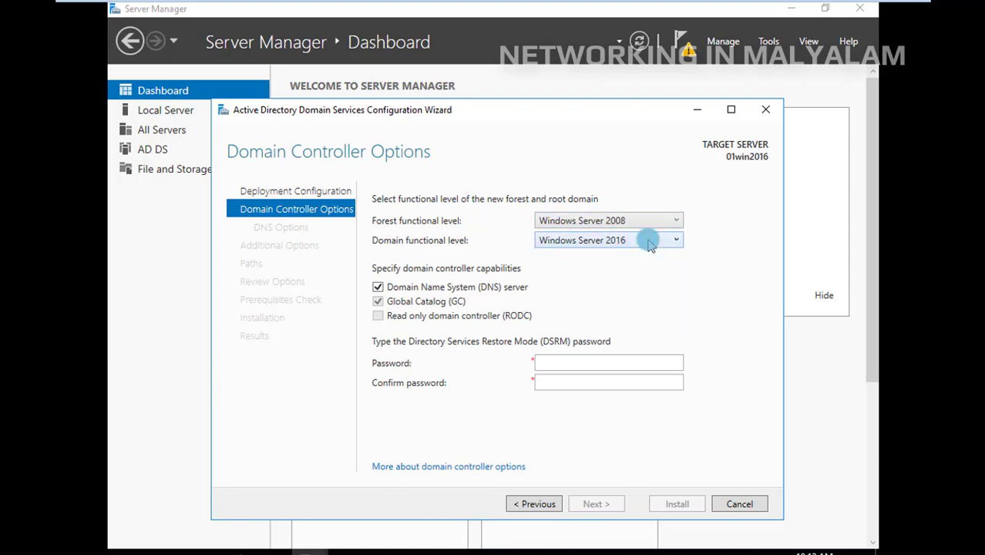
click(654, 243)
click(655, 256)
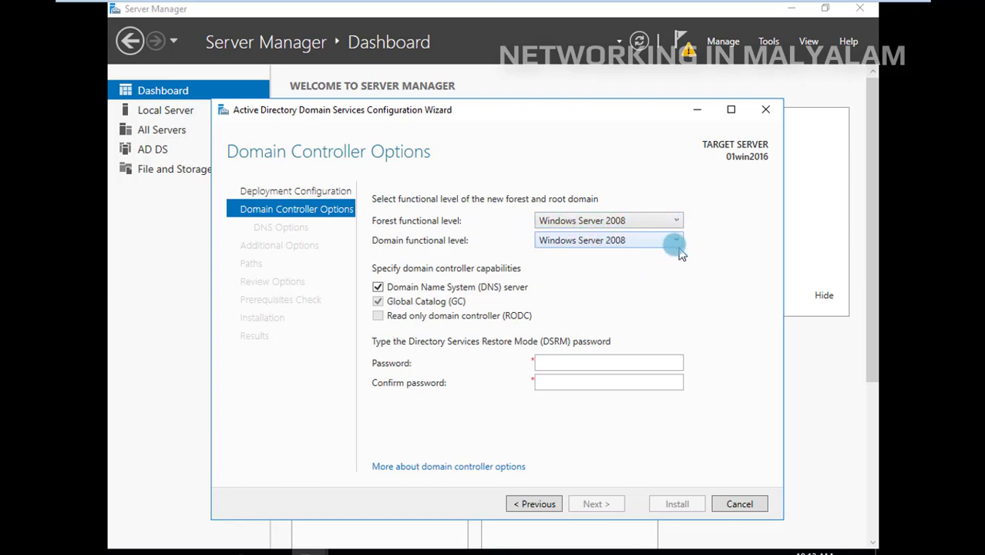
click(678, 222)
click(678, 222)
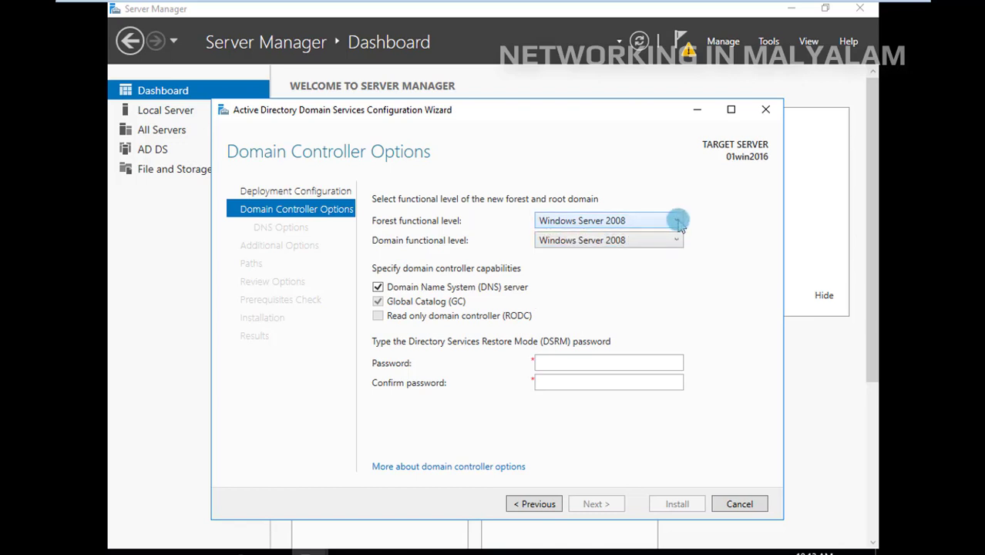
Enter and confirm the Directory Services Restore Mode (DSRM) password, and proceed to the DNS options
click(544, 363)
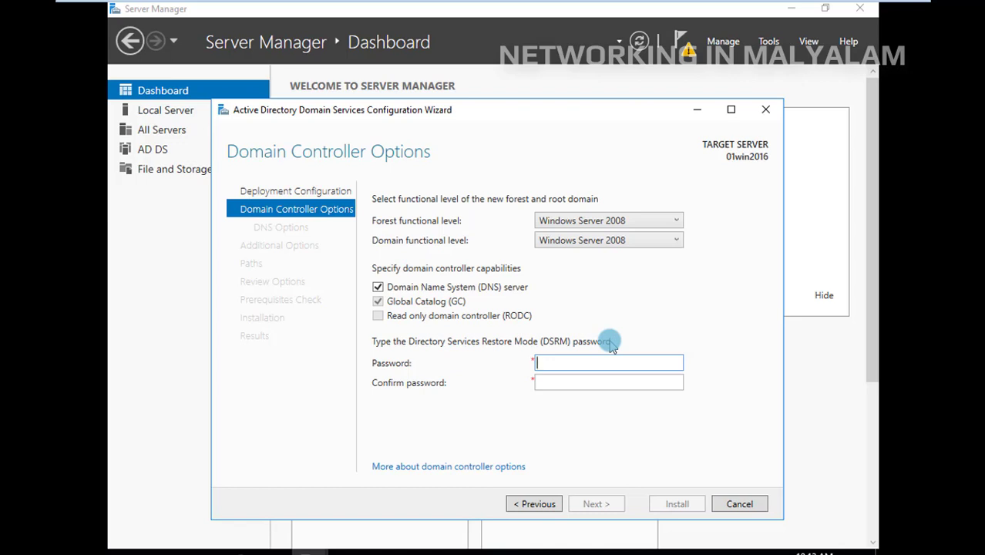
text(•••••••••)
key(Tab)
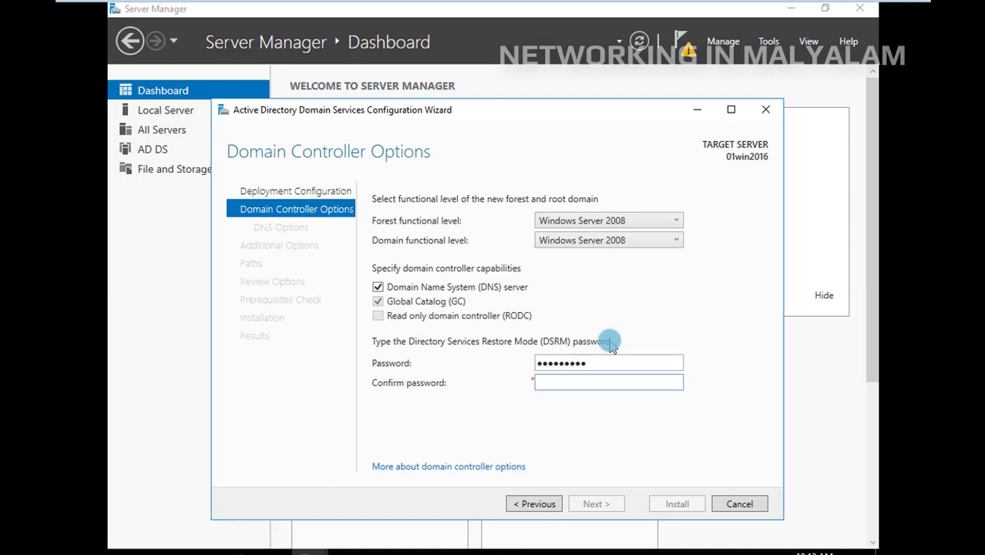
text(•••••••••)
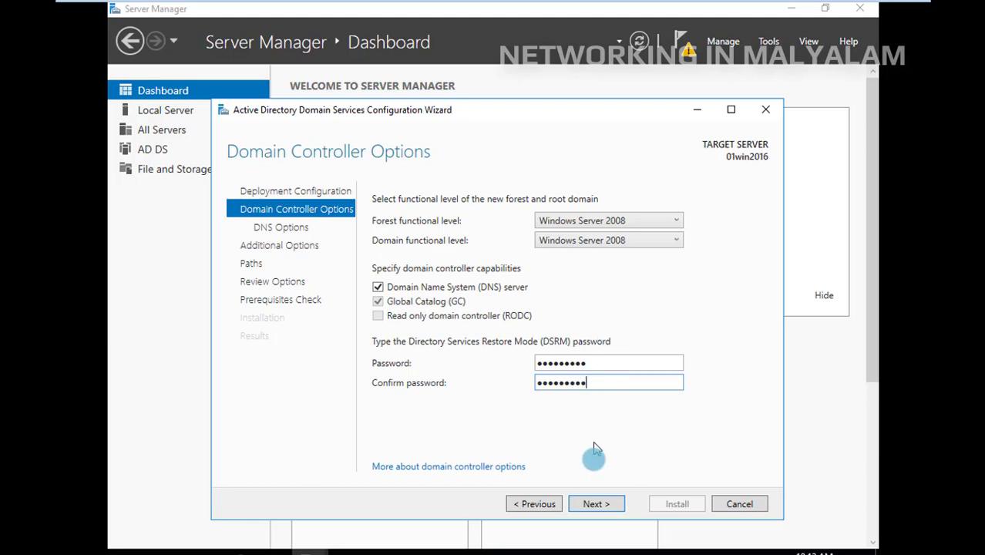
click(614, 507)
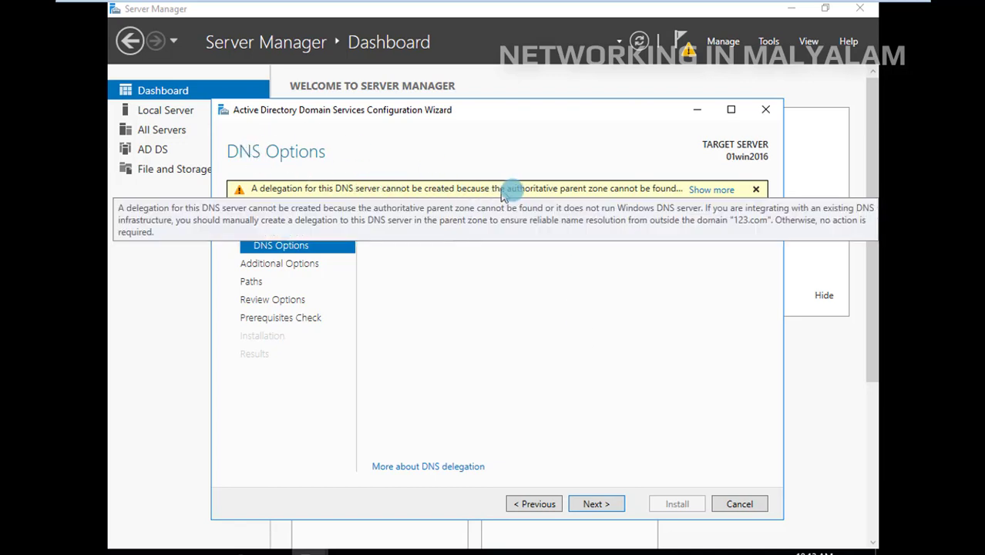
Try to run the prerequisites check with the default DNS options, NetBIOS name 123 and default database, log and SYSVOL folders
click(621, 507)
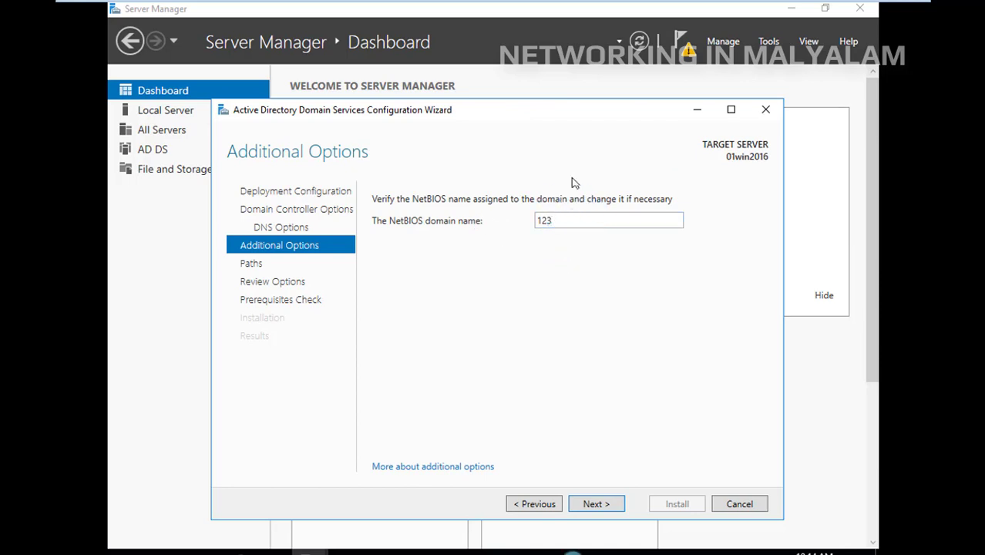
click(623, 503)
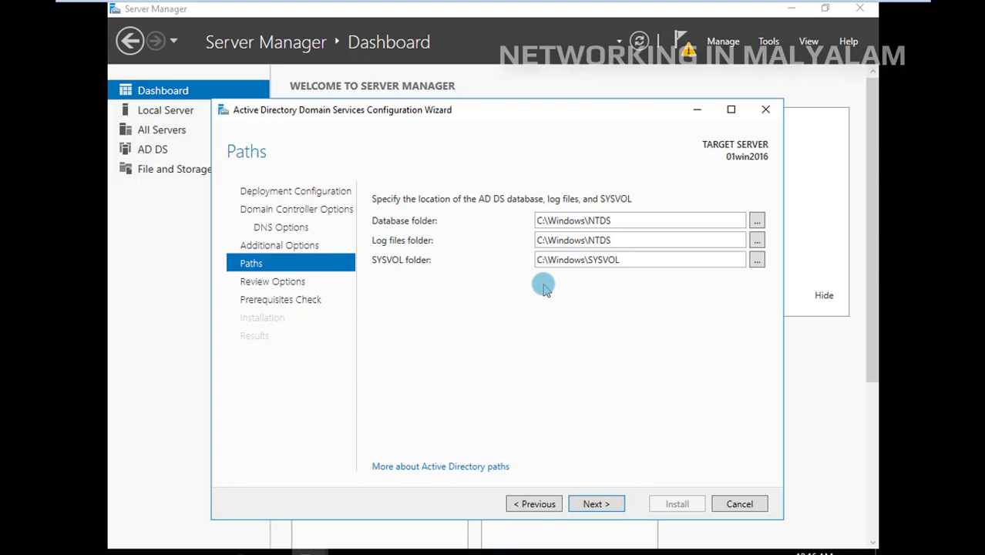
click(757, 221)
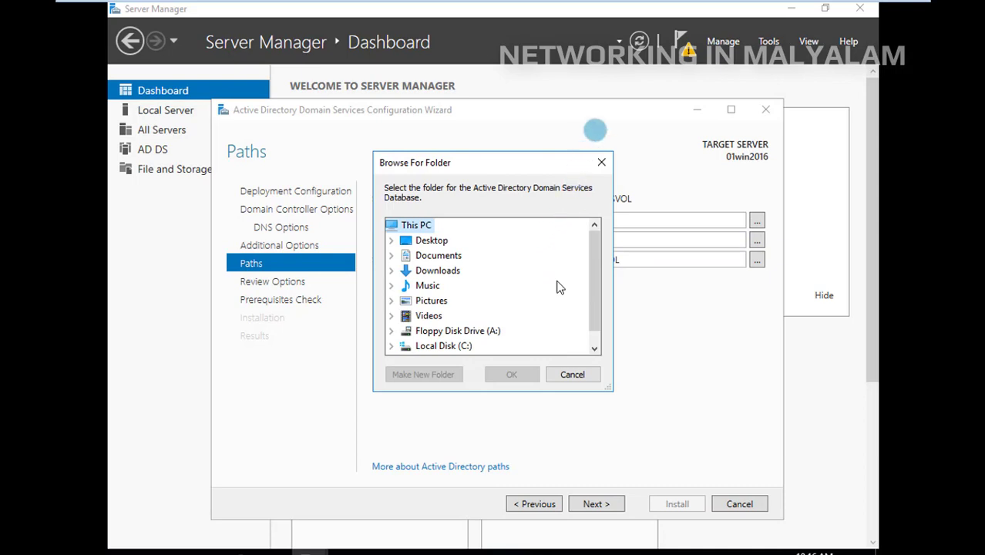
click(601, 163)
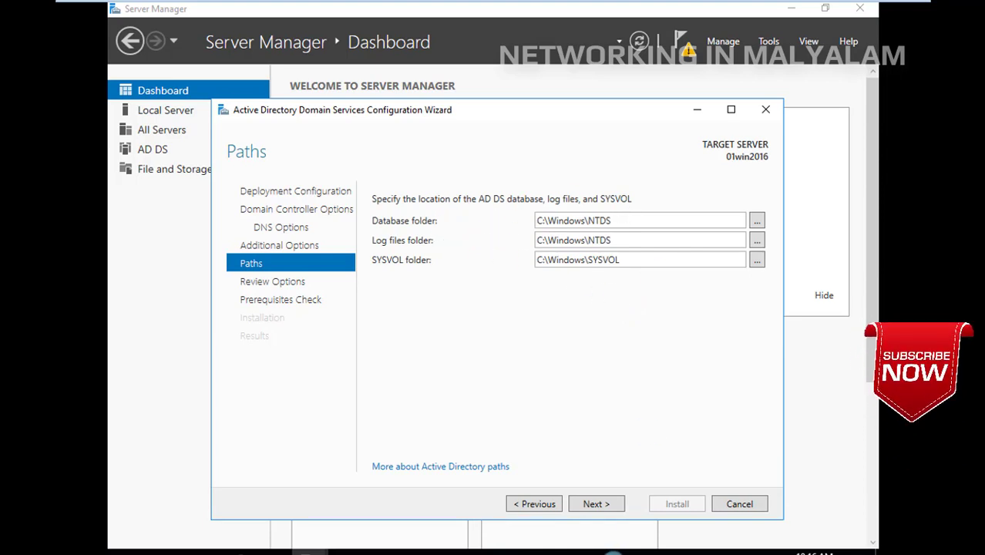
click(608, 511)
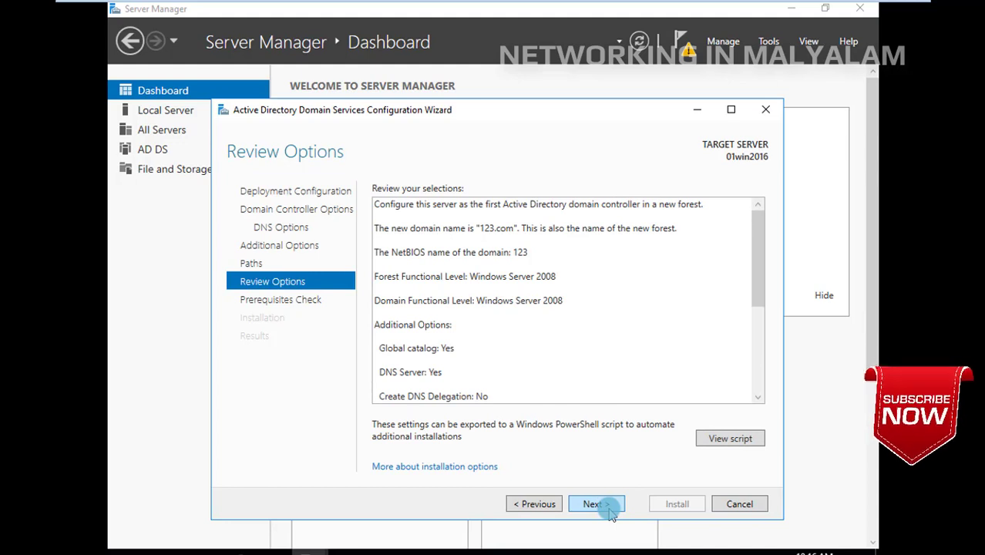
click(608, 511)
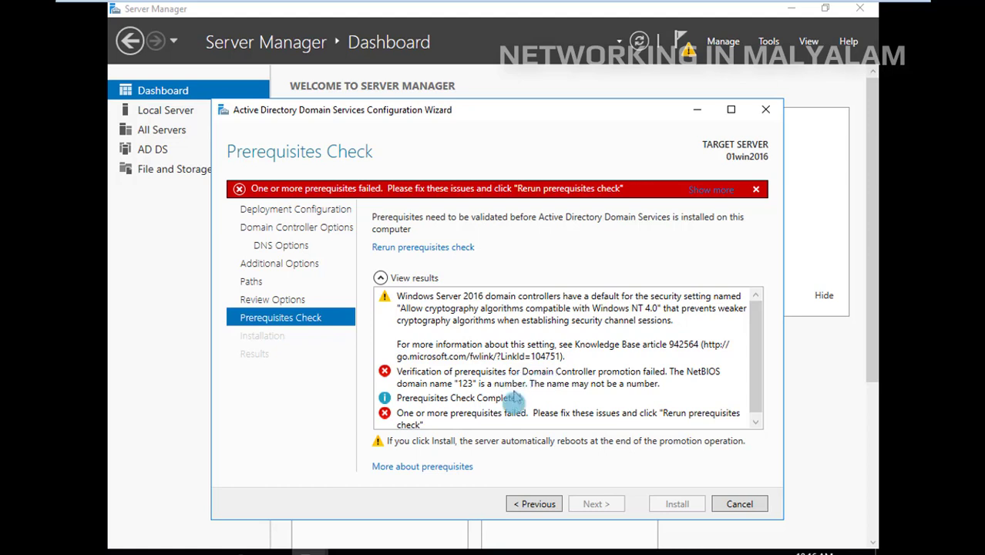
scroll(522, 414, down, 1)
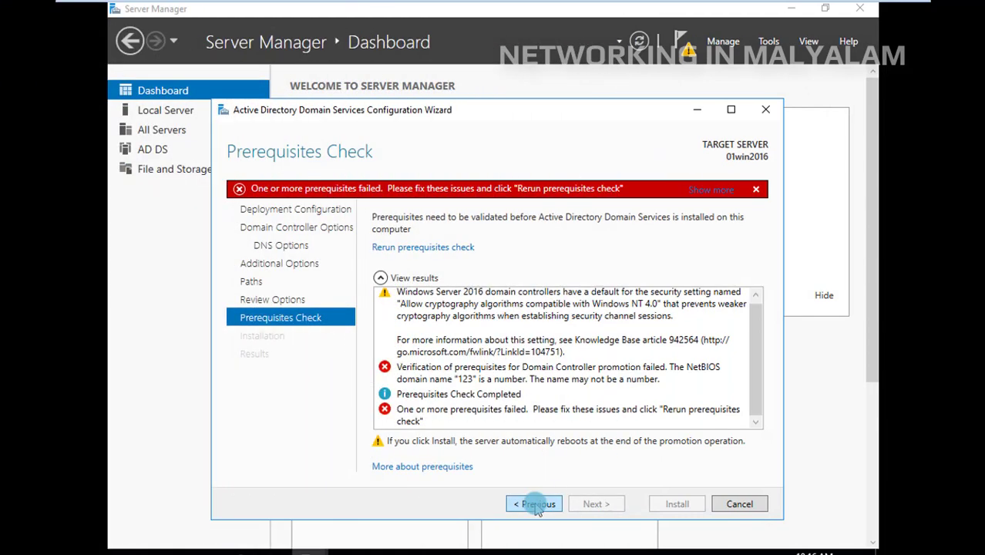
Return to the deployment configuration and set the new forest's root domain name to myitfriends.com
click(538, 506)
click(537, 505)
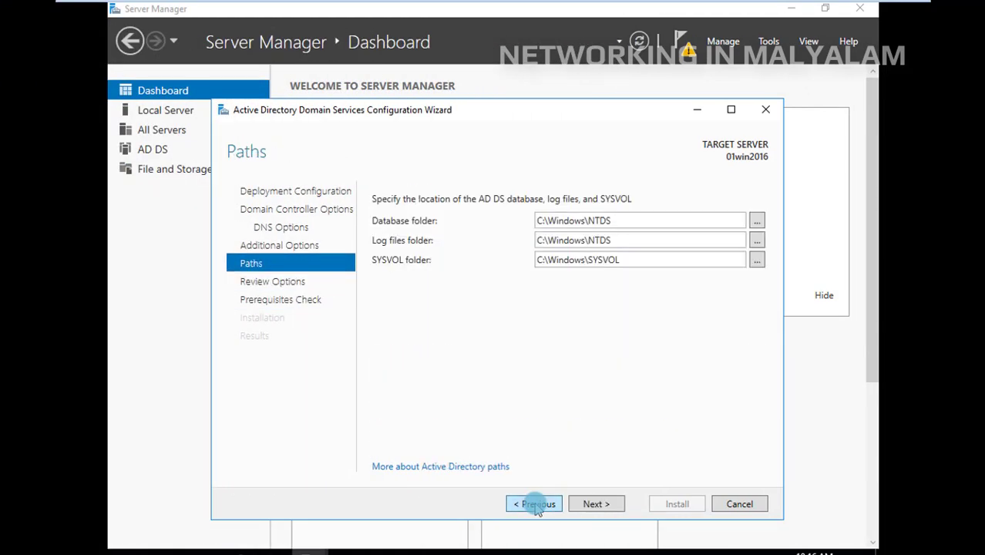
click(538, 506)
click(537, 506)
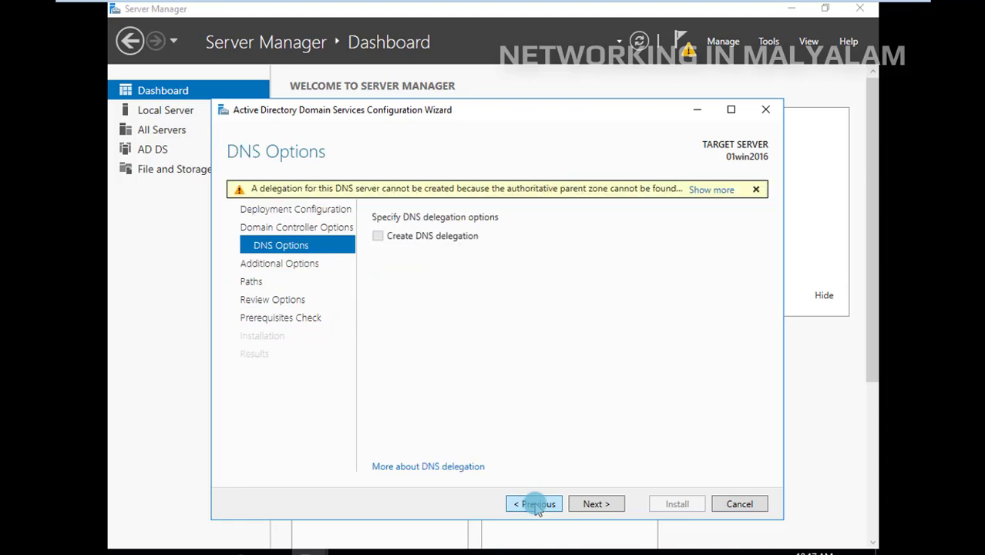
click(537, 506)
click(537, 506)
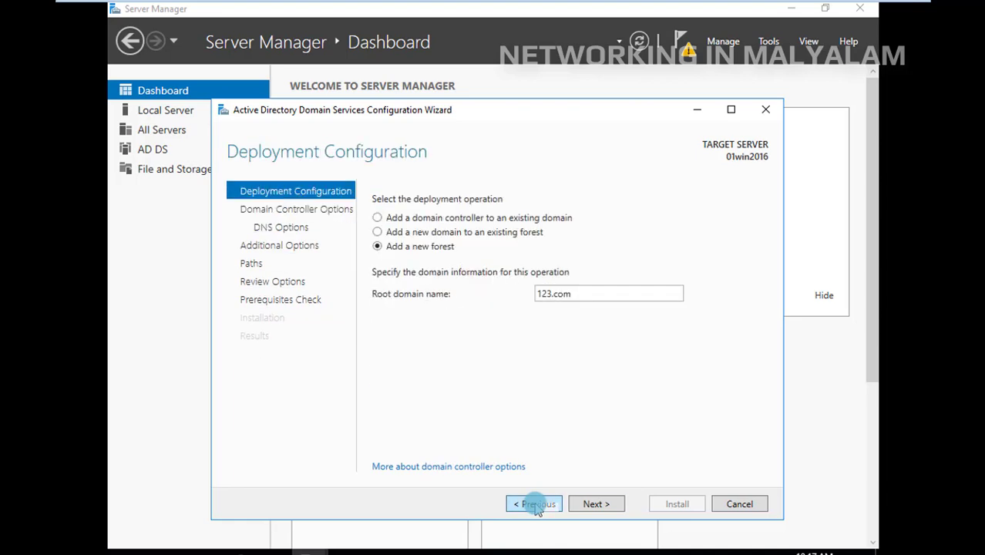
double_click(550, 293)
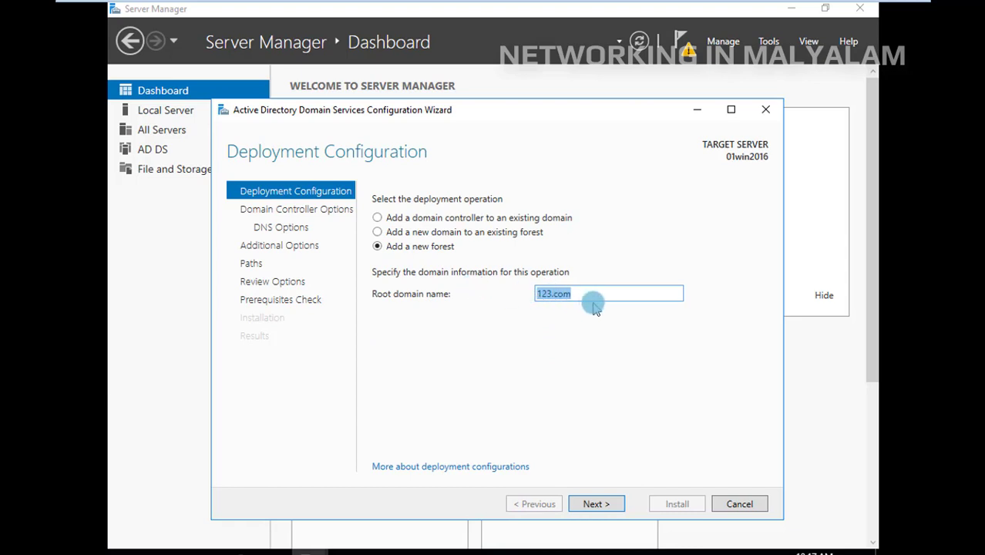
text(myitfriends.co)
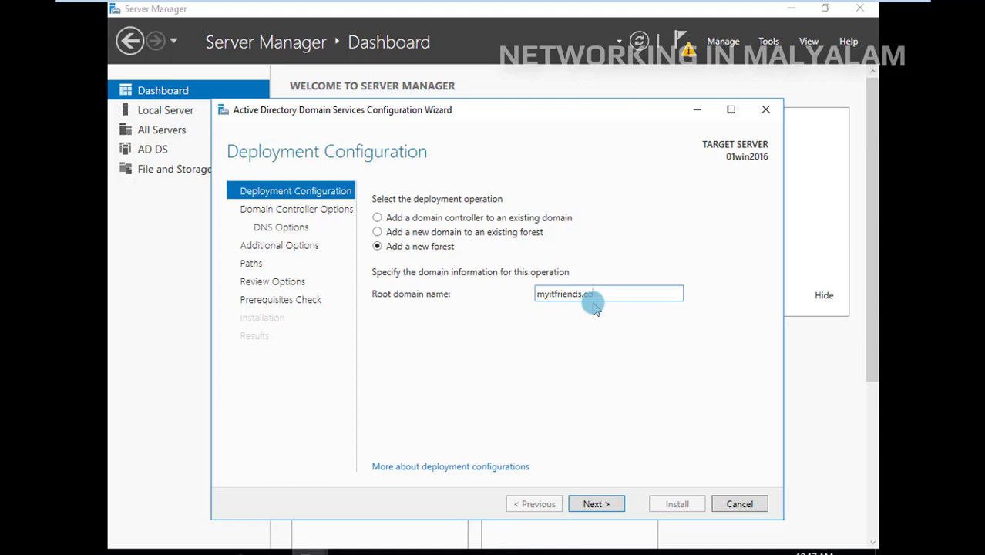
text(m)
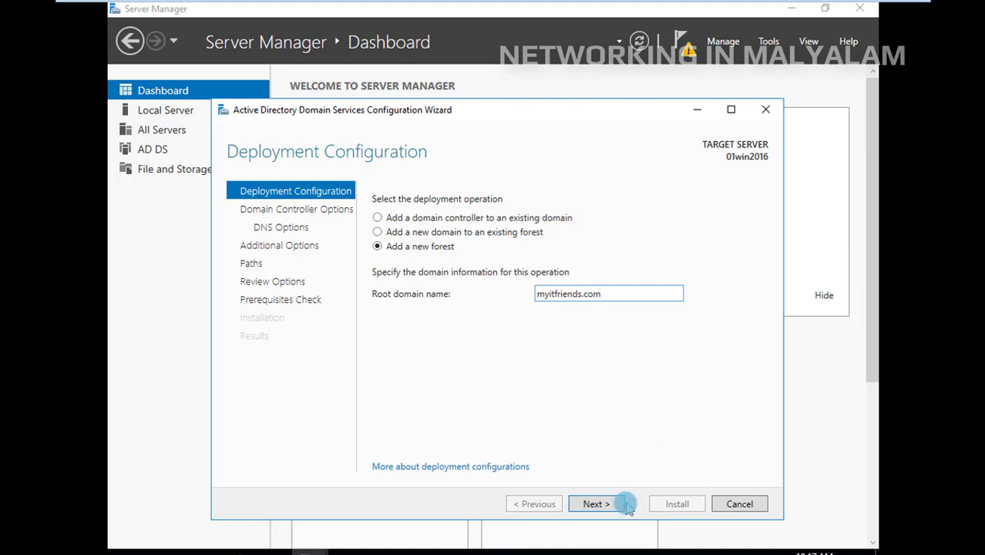
Proceed to the additional options, keeping the domain controller options and leaving DNS delegation off
click(596, 504)
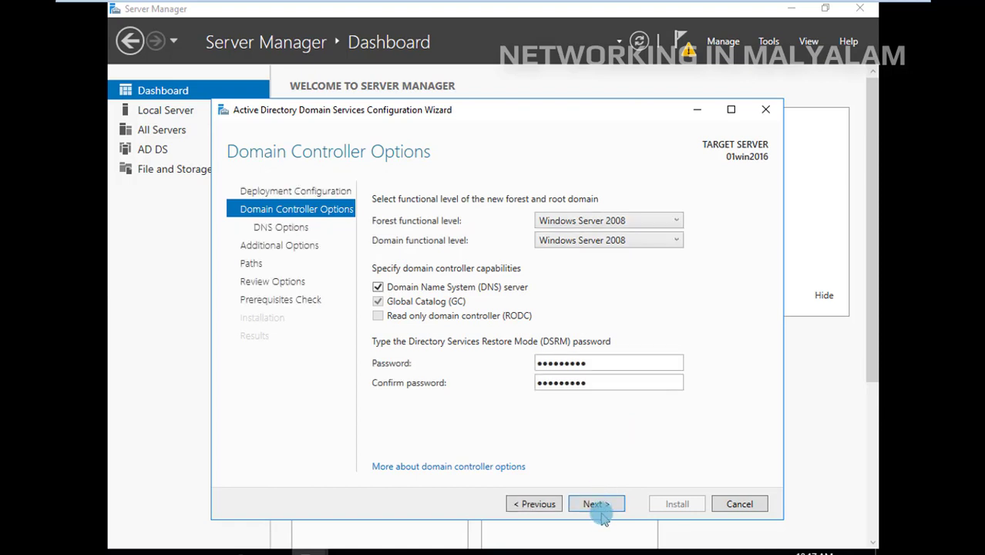
click(596, 505)
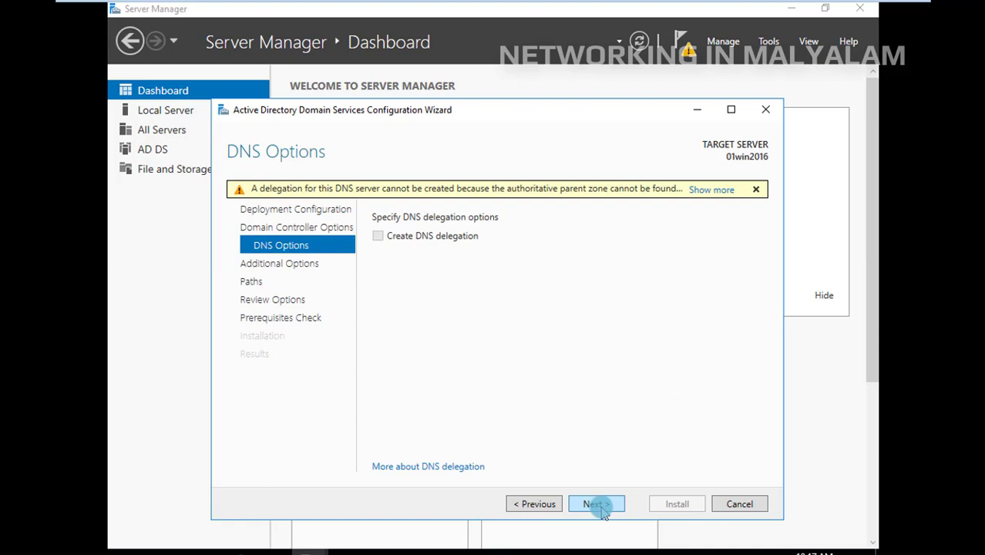
click(600, 506)
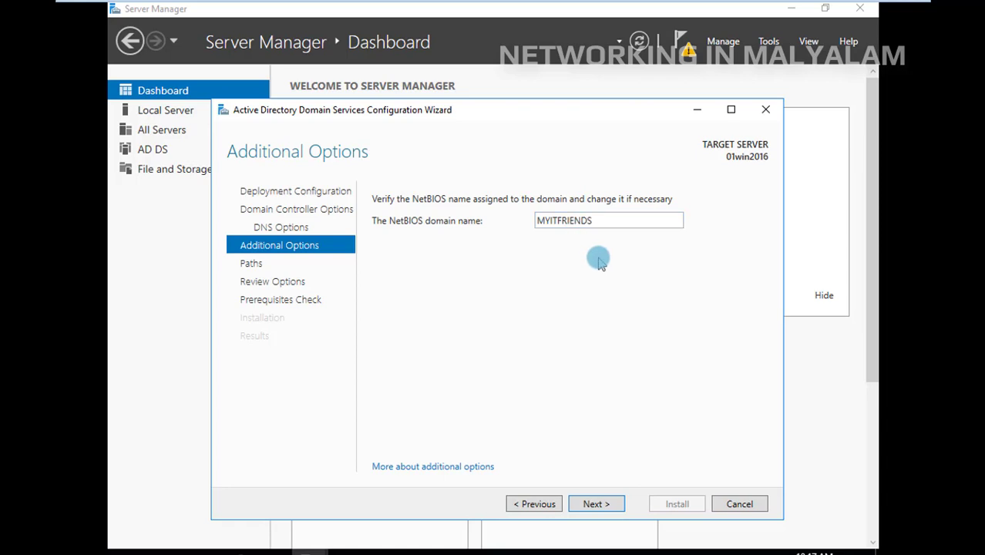
Accept the NetBIOS name MYITFRIENDS and the default database, log and SYSVOL folders, and run the prerequisites check
click(601, 505)
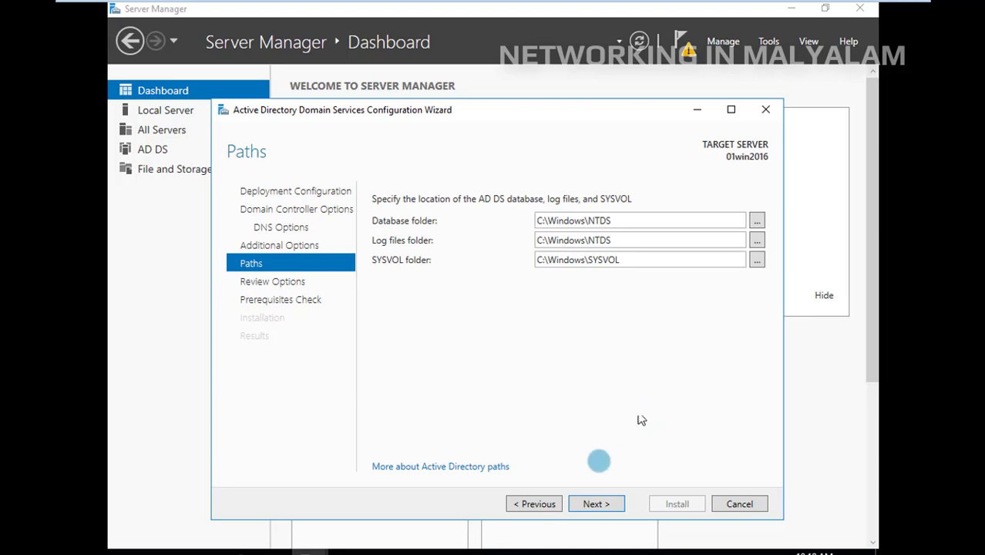
click(594, 505)
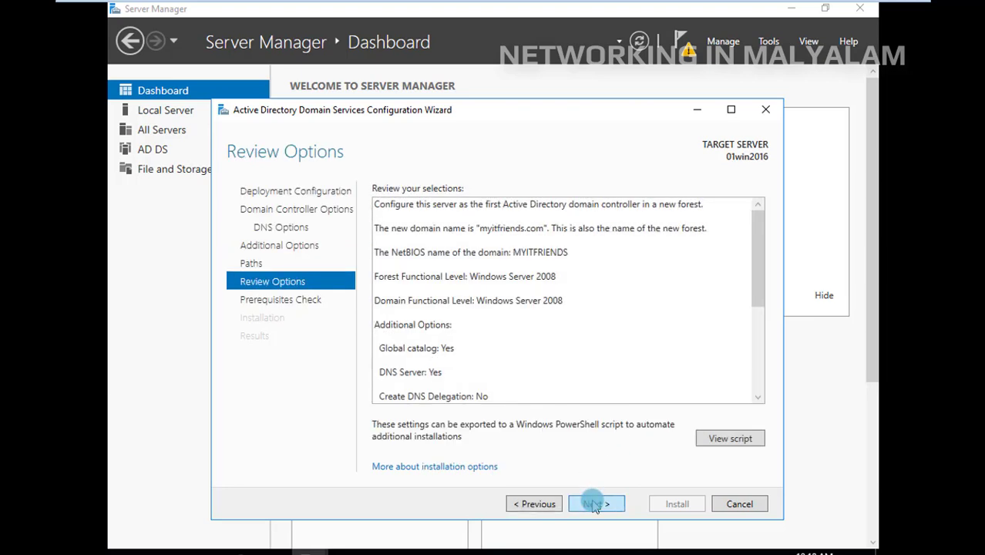
click(594, 505)
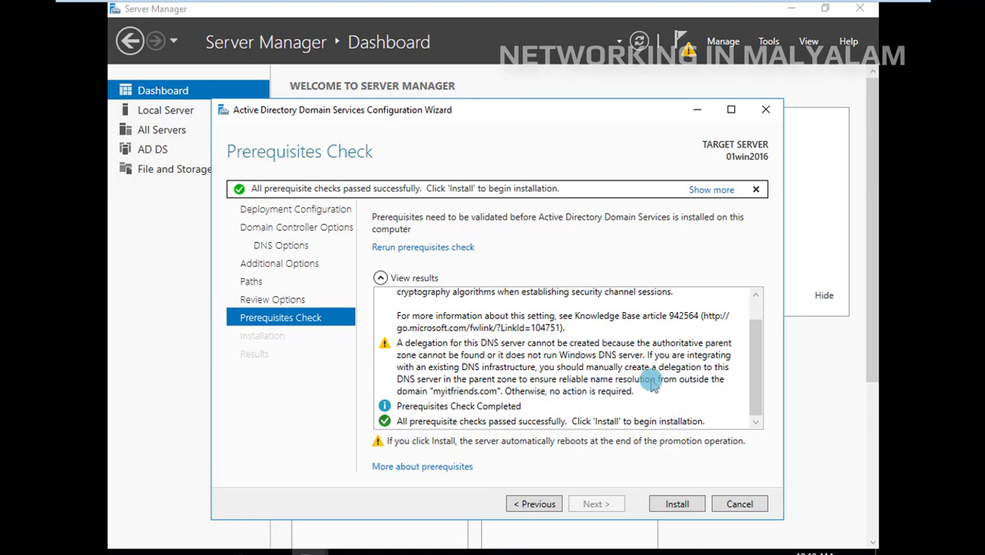
Review the prerequisites check results and start the domain controller installation
scroll(651, 382, up, 1)
scroll(651, 382, down, 1)
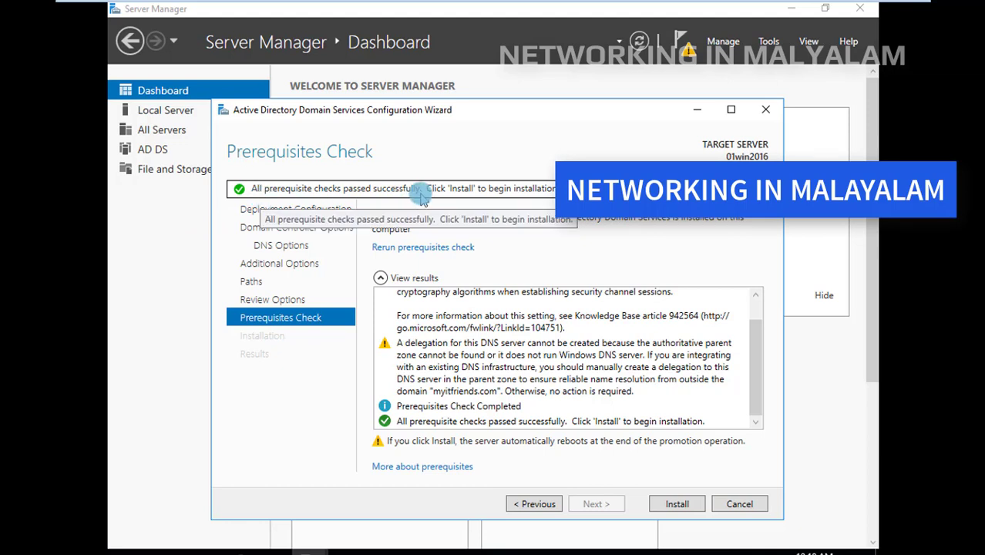
click(678, 504)
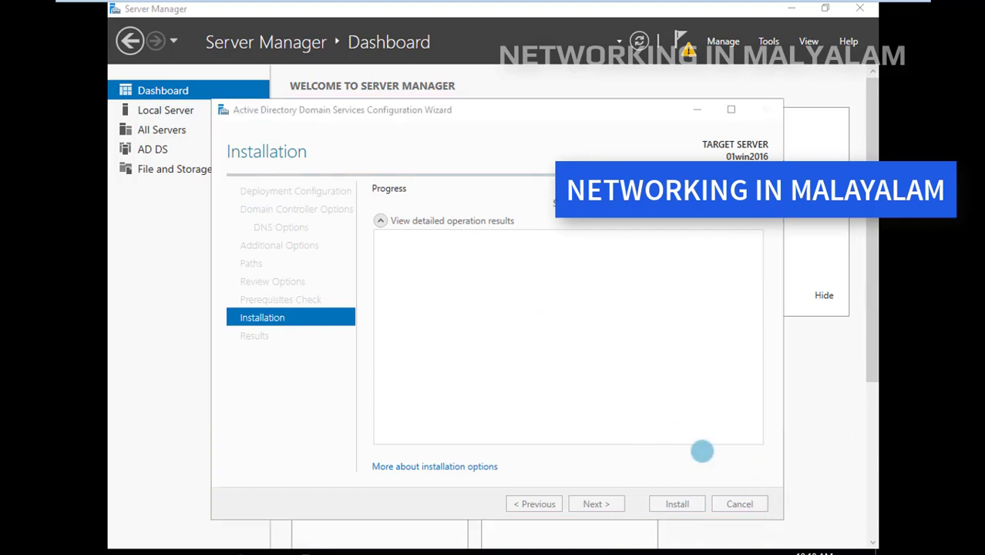
mouse_move(842, 6)
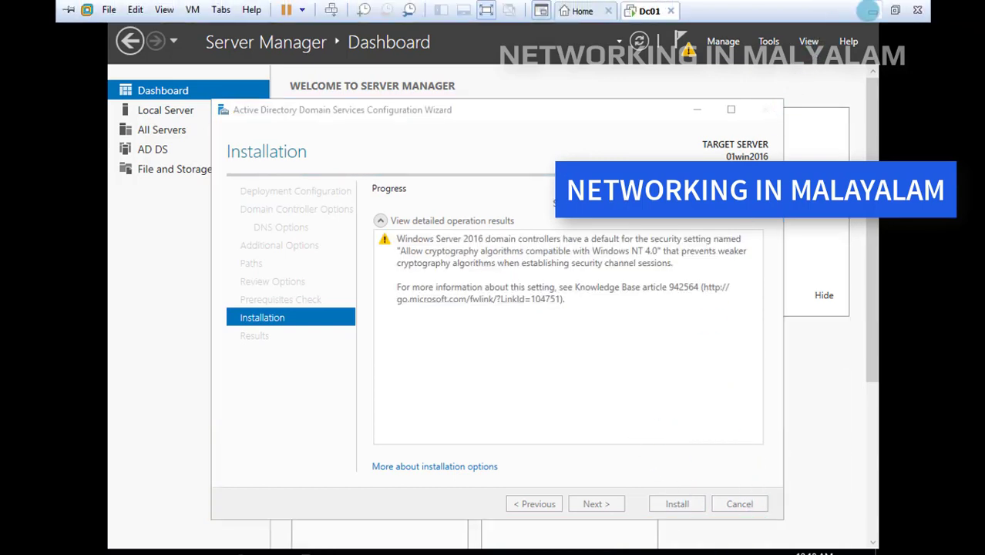
click(895, 11)
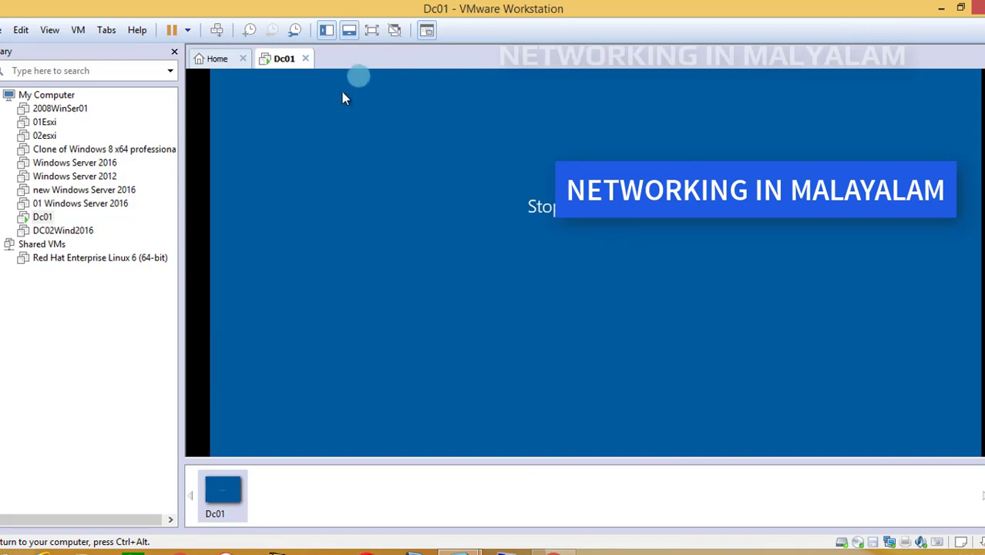
click(372, 29)
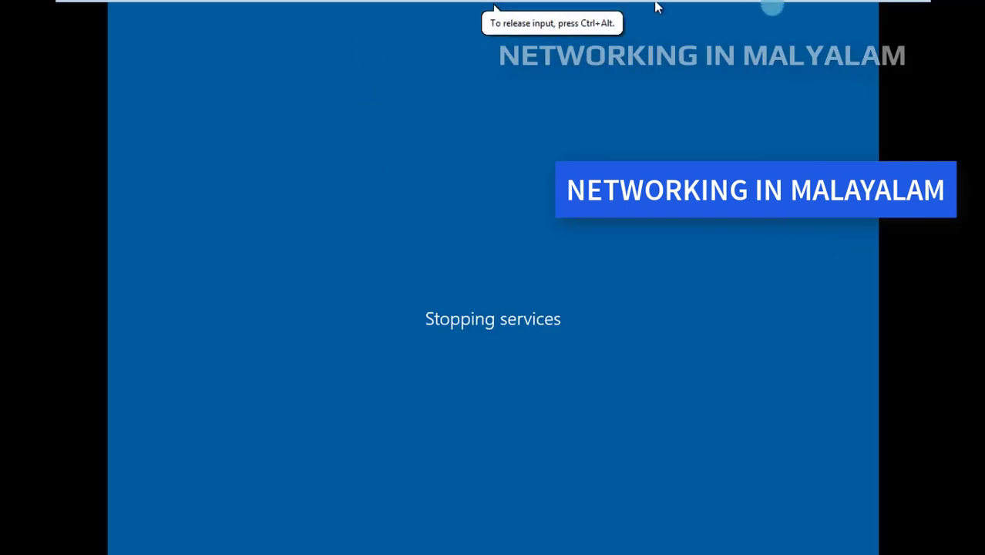
mouse_move(823, 5)
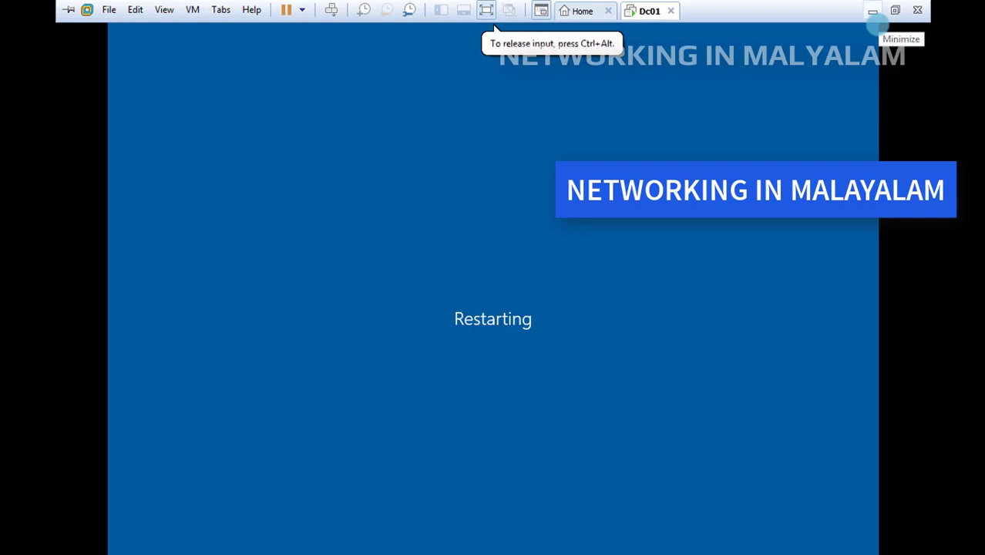
click(874, 12)
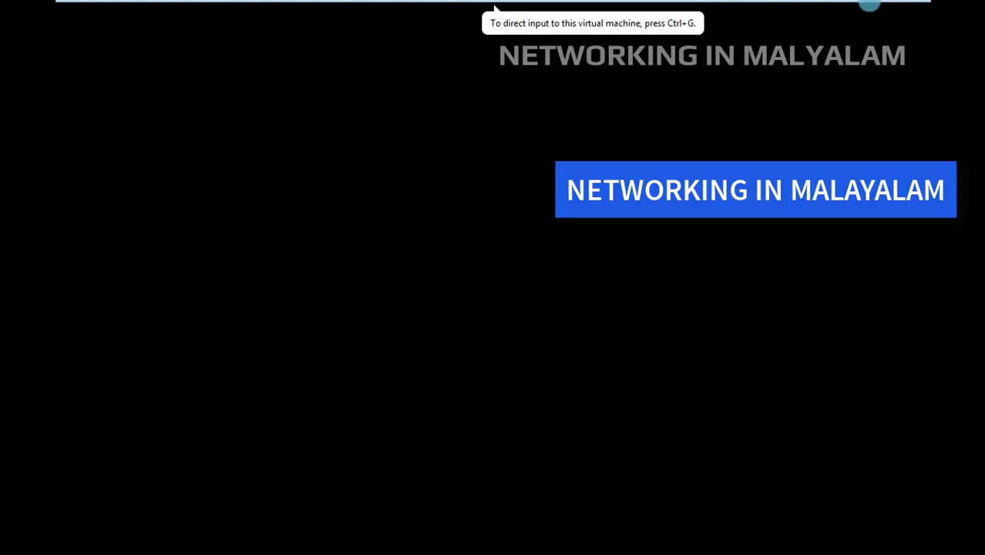
click(888, 9)
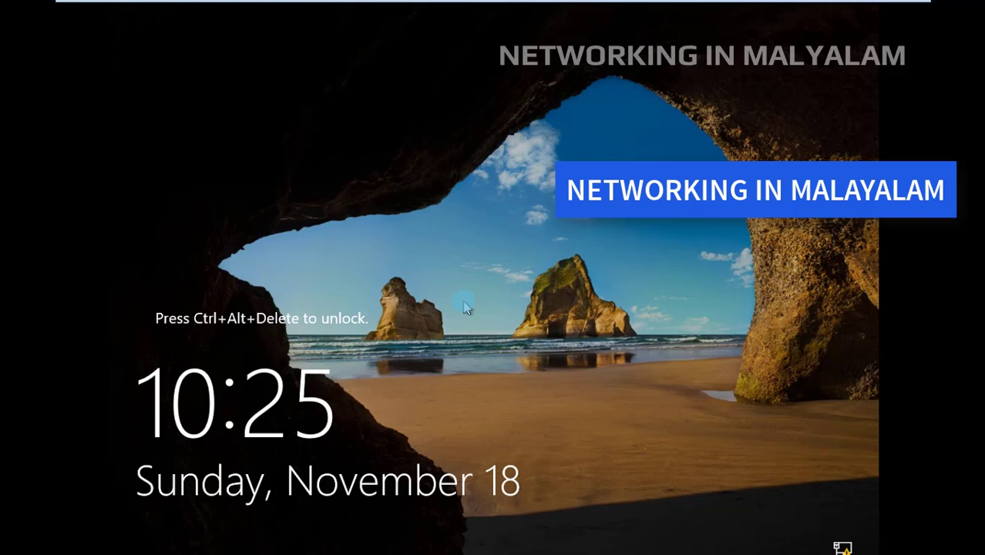
Unlock the restarted server and sign in as MYITFRIENDS\Administrator with the account password
key(ctrl+alt+Delete)
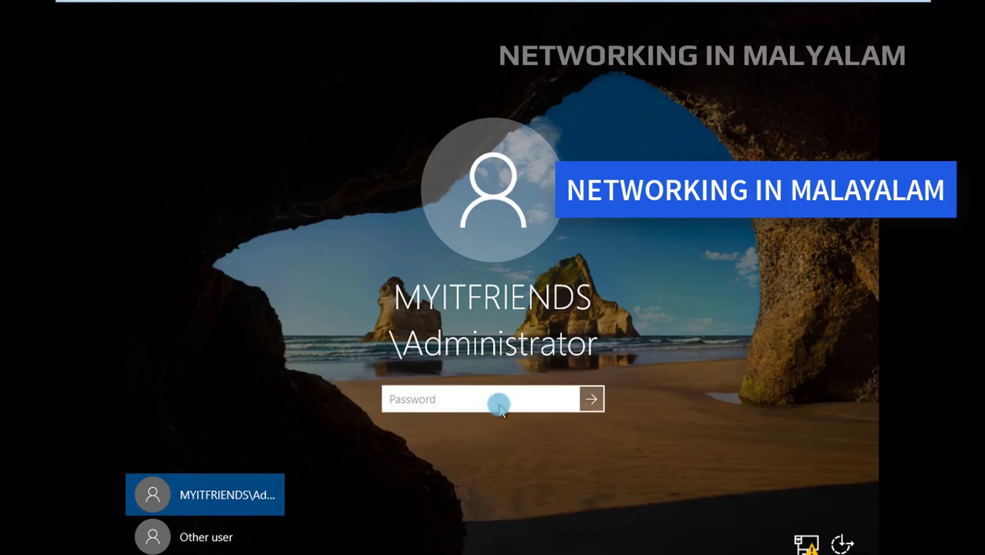
text(P@ssw0rd)
key(Return)
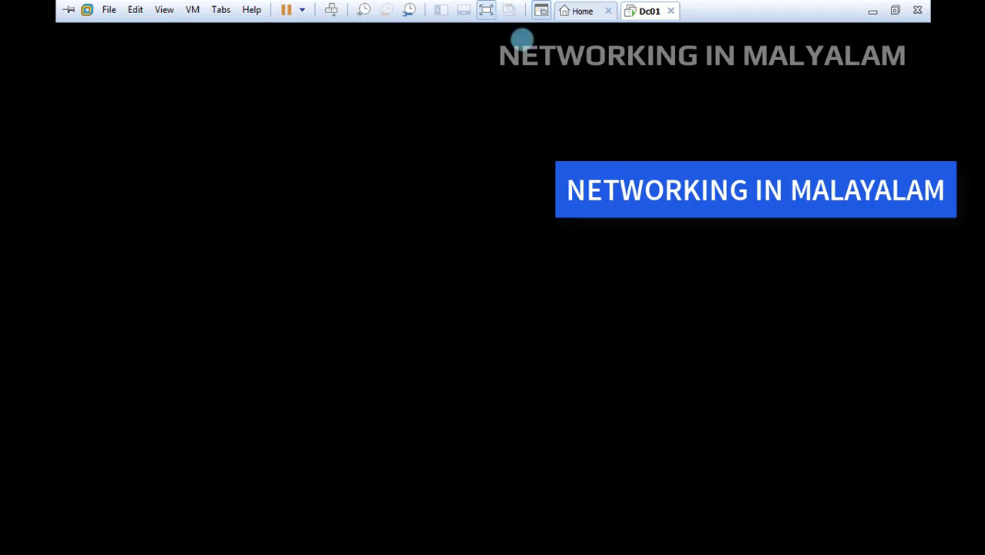
click(521, 39)
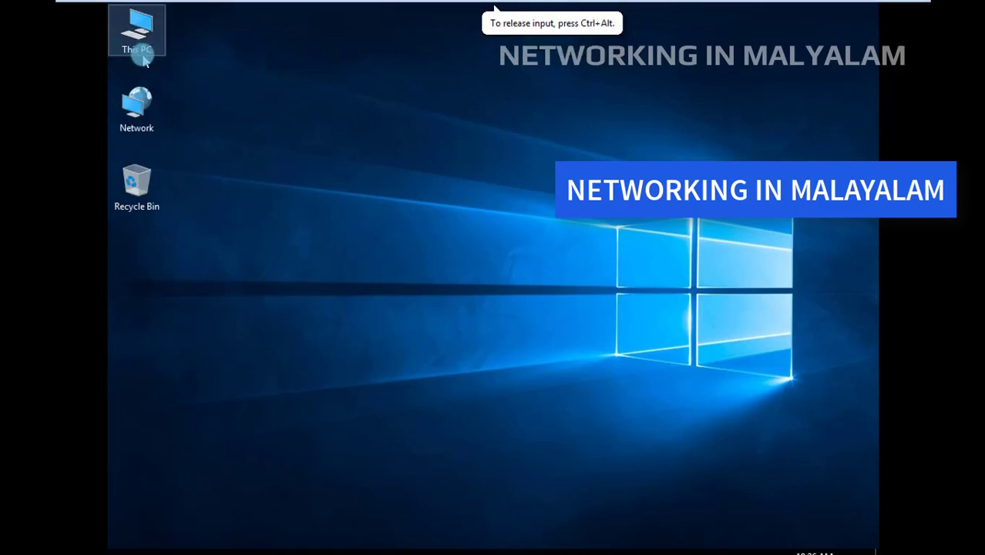
click(139, 34)
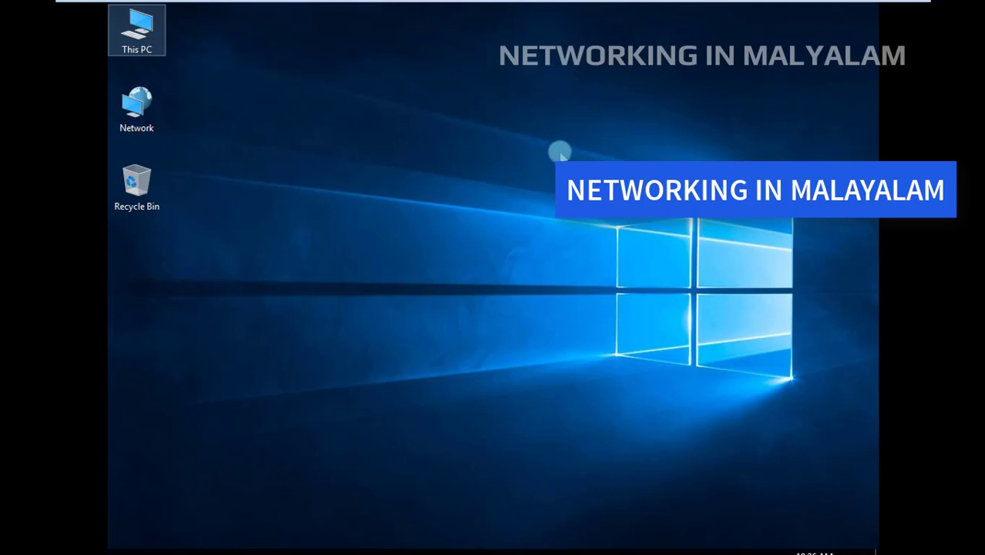
mouse_move(848, 4)
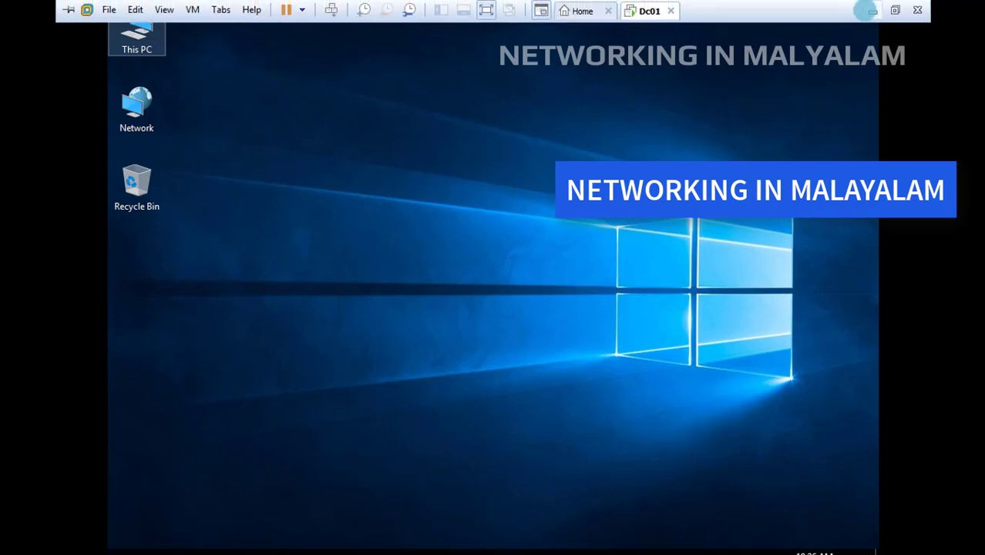
click(556, 96)
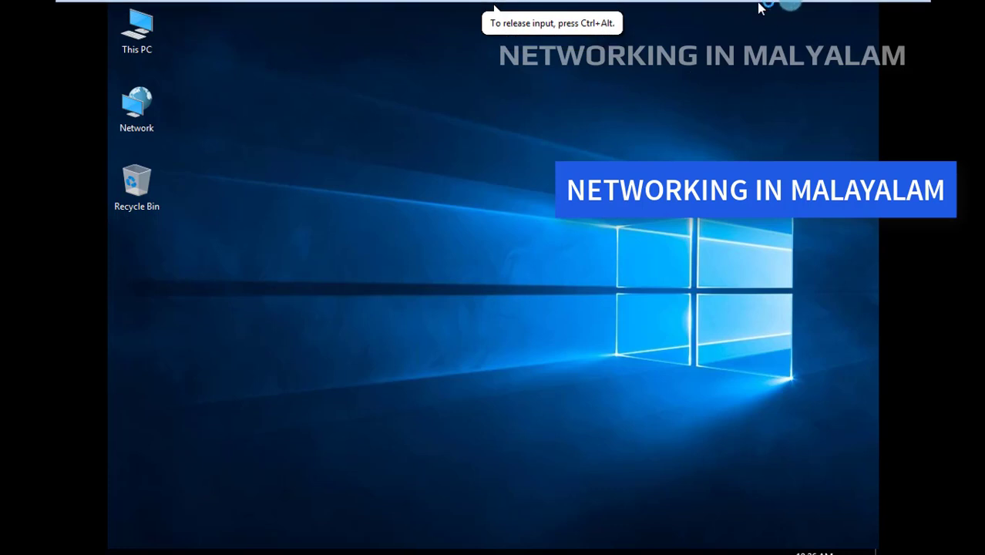
mouse_move(759, 4)
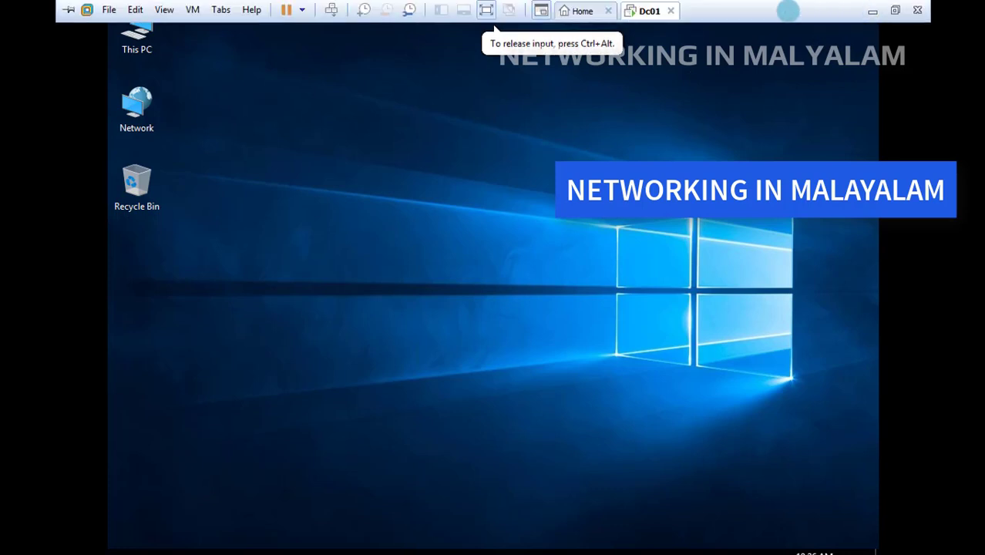
click(893, 11)
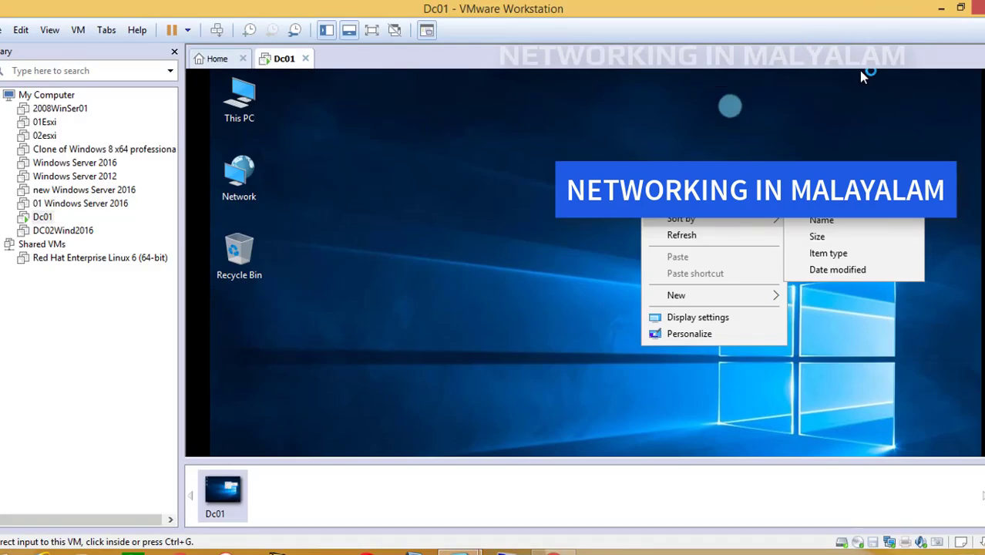
click(538, 512)
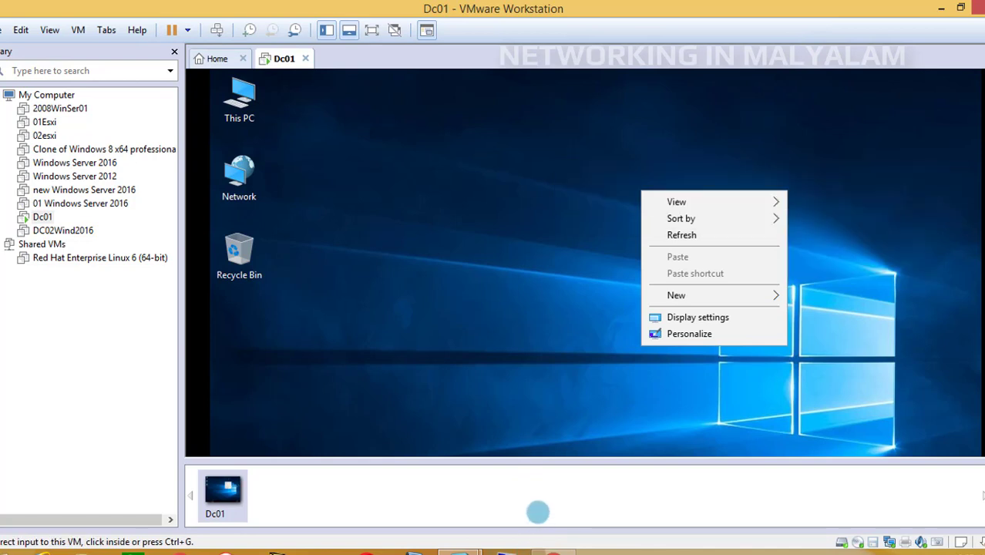
click(306, 394)
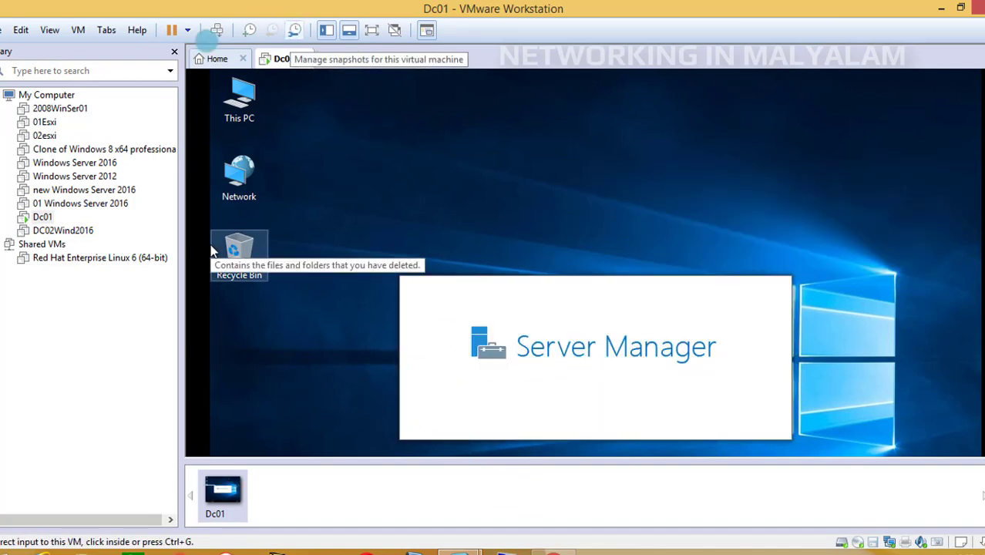
drag(984, 260, 984, 286)
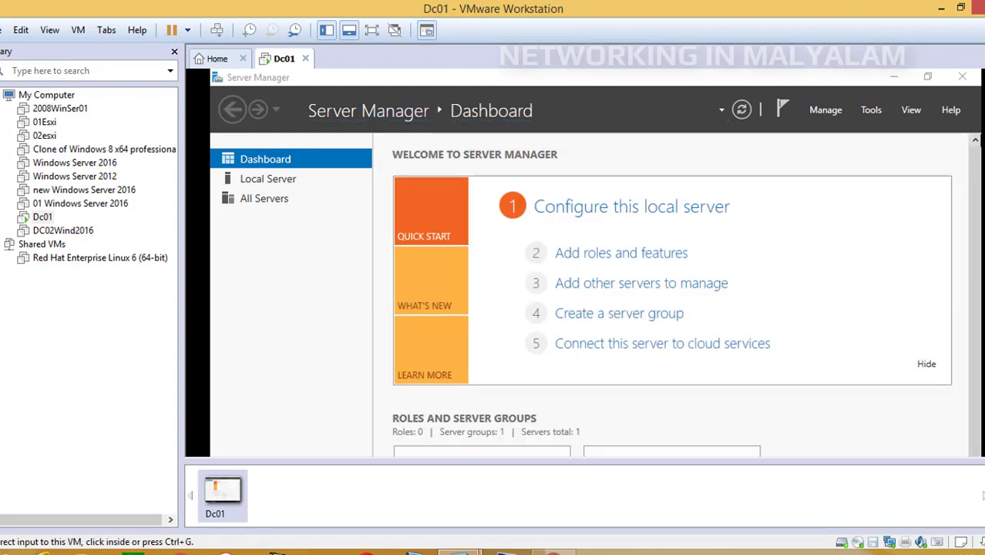
Open Active Directory Users and Computers from Server Manager and show the virtual machine in full screen
click(902, 144)
click(872, 111)
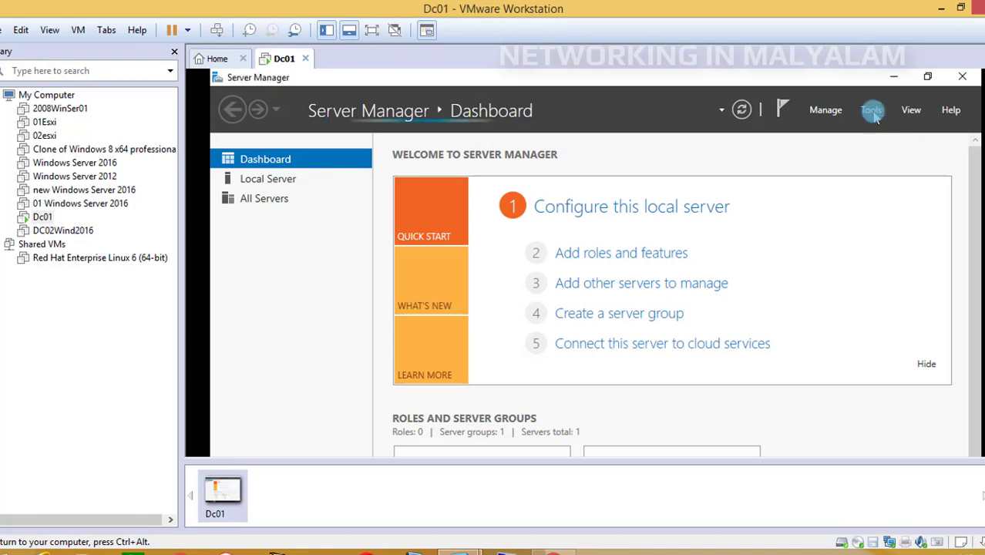
click(874, 112)
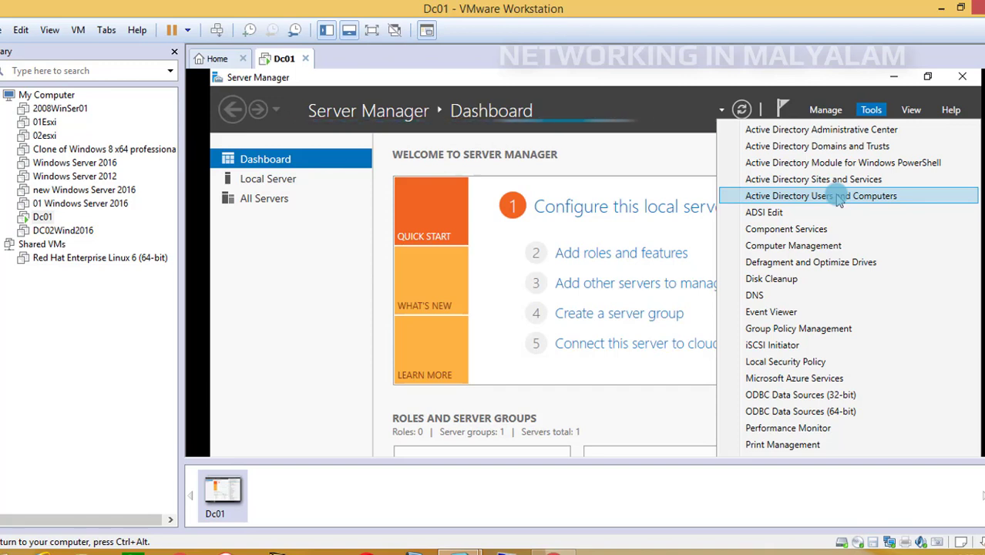
click(839, 198)
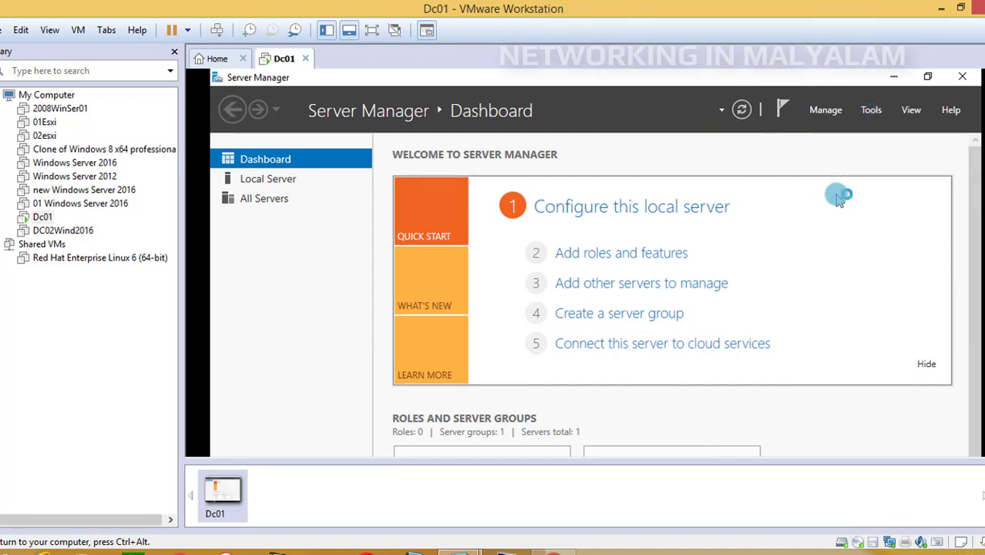
click(872, 110)
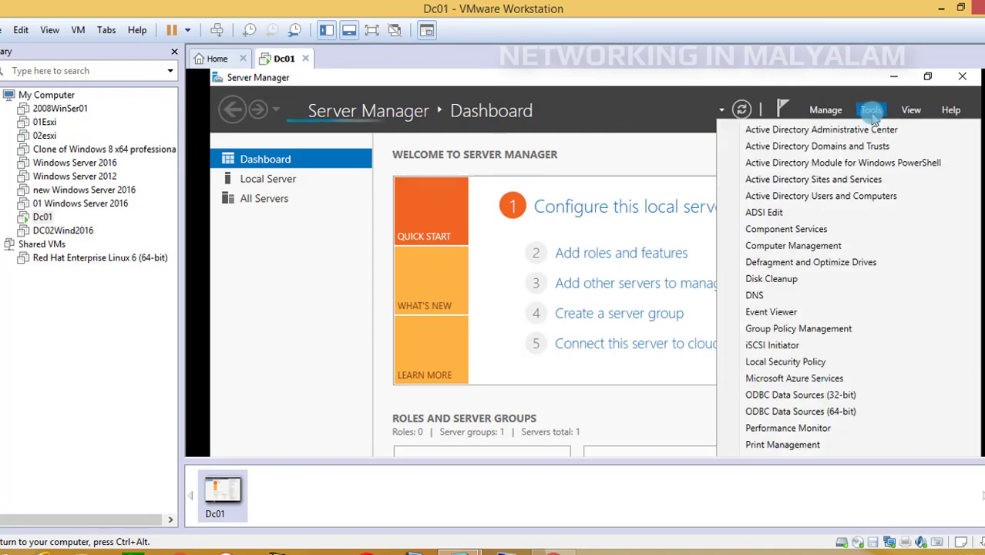
click(824, 198)
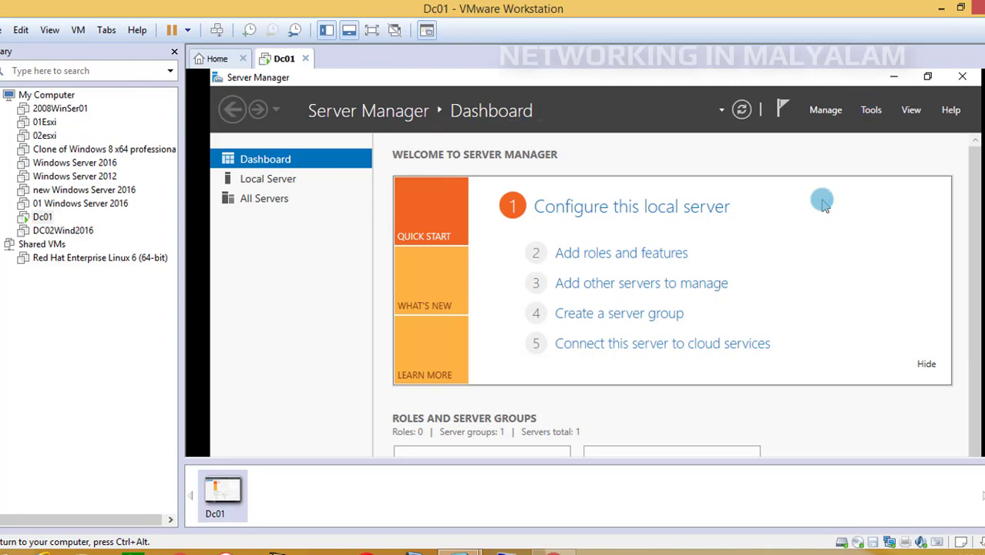
click(371, 31)
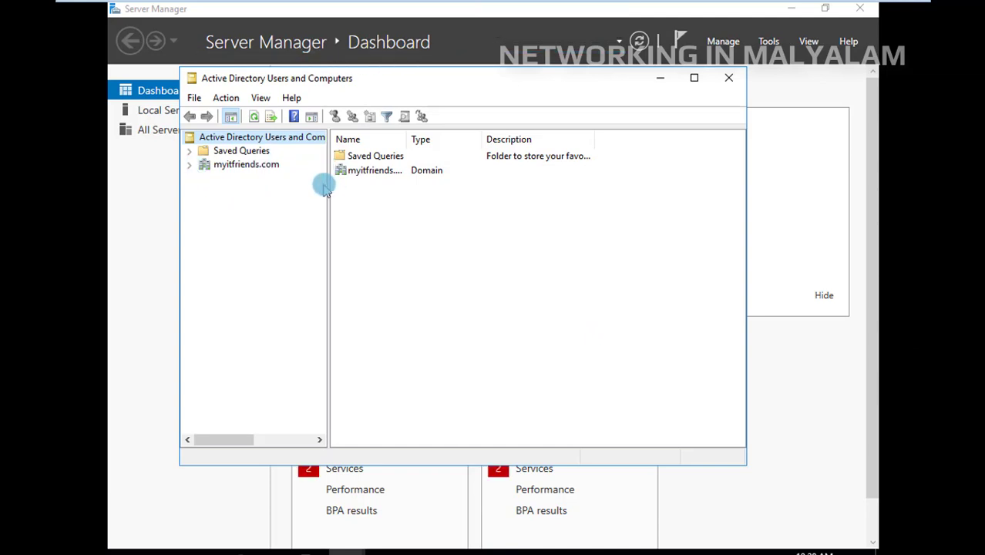
Widen the console tree, expand the myitfriends.com domain and list the contents of its Users container
drag(328, 183, 378, 183)
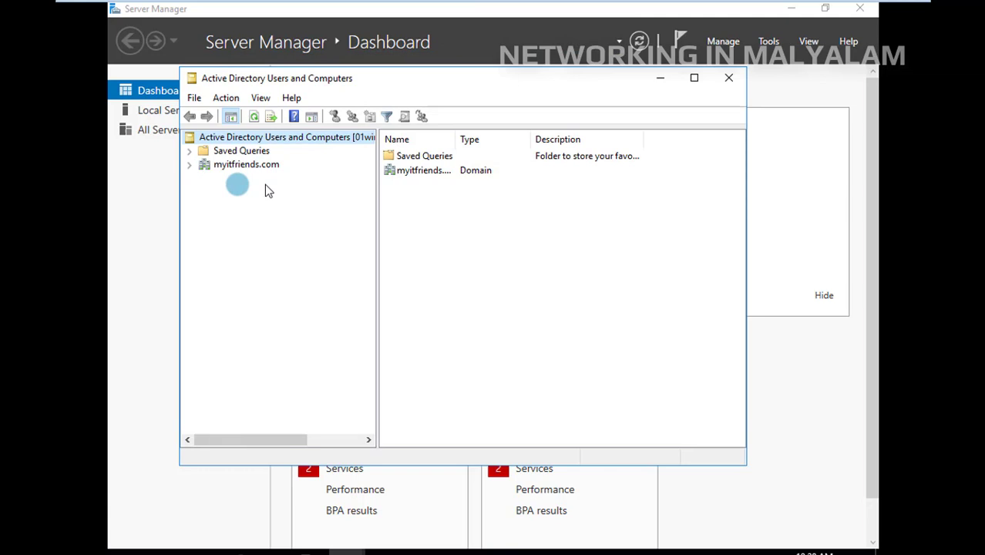
click(193, 170)
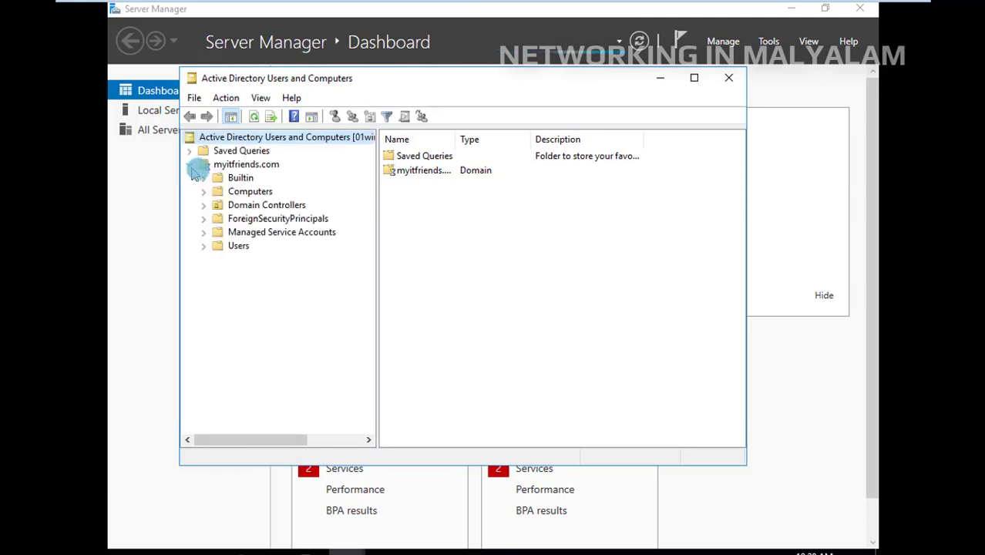
click(239, 247)
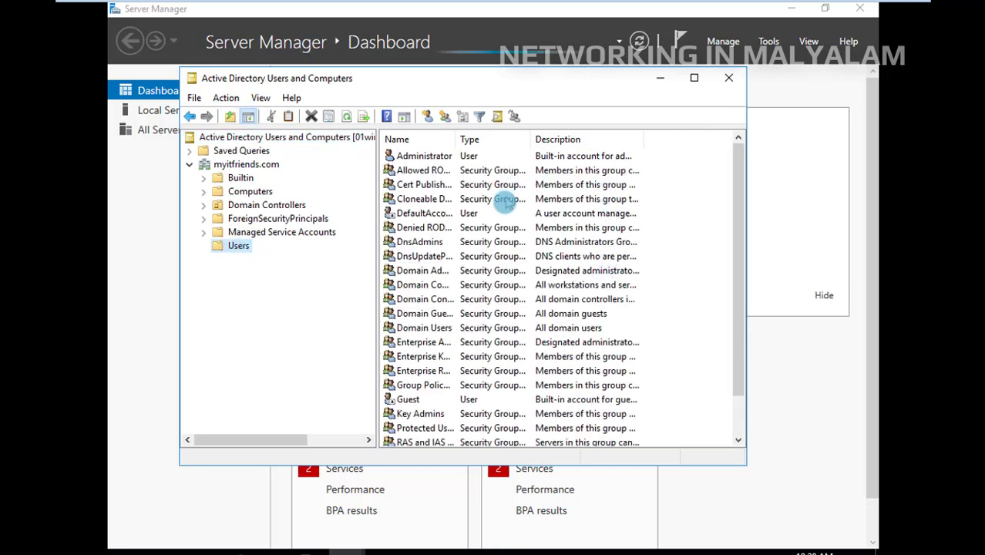
scroll(537, 287, down, 1)
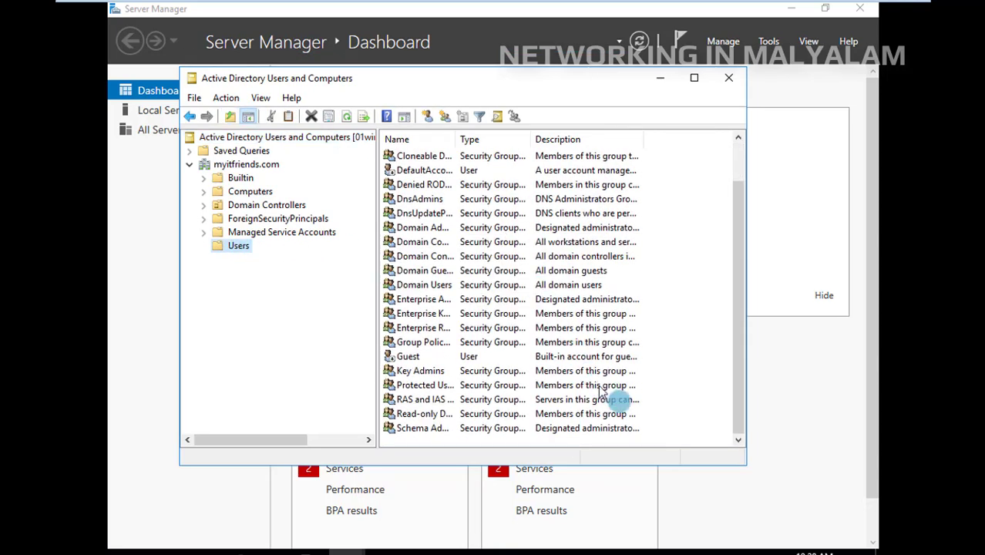
Start a new user in the myitfriends.com Users container, entering the user's first name and logon name
click(673, 422)
right_click(673, 422)
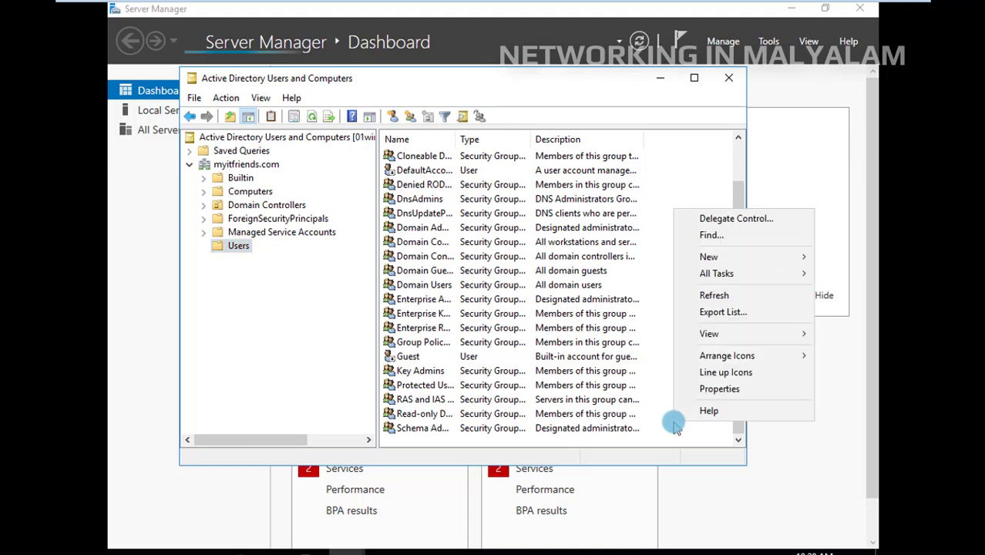
click(693, 307)
mouse_move(713, 262)
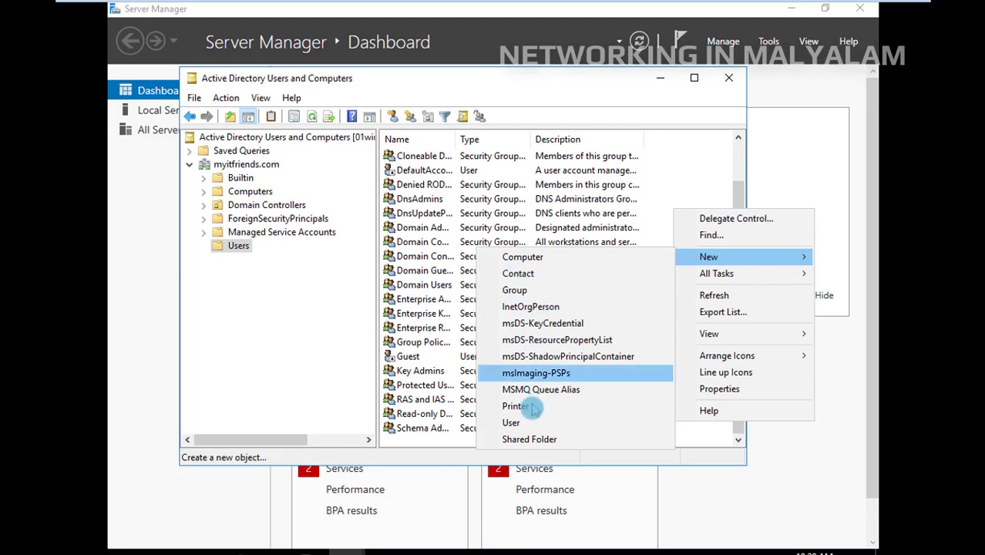
click(511, 422)
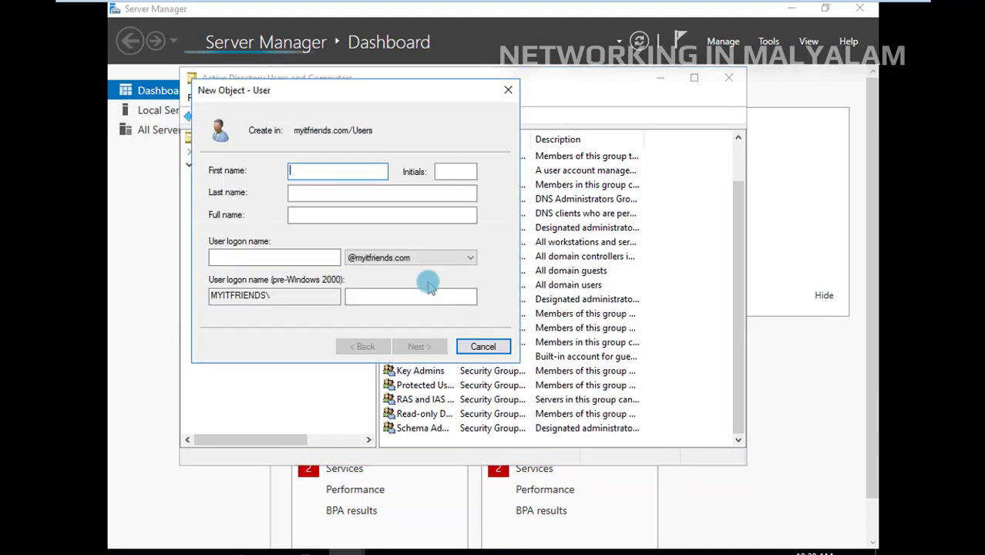
text(m)
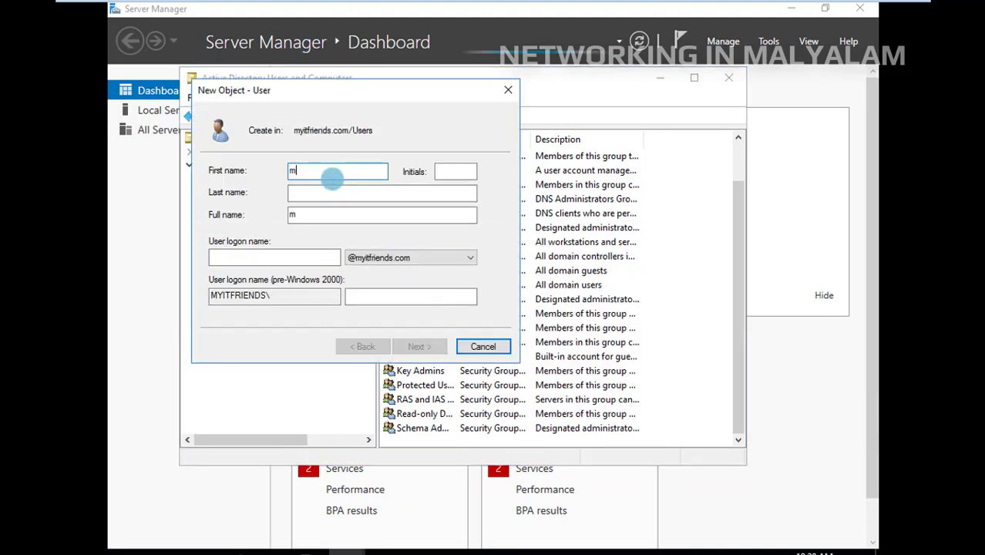
text(idhun)
key(Tab)
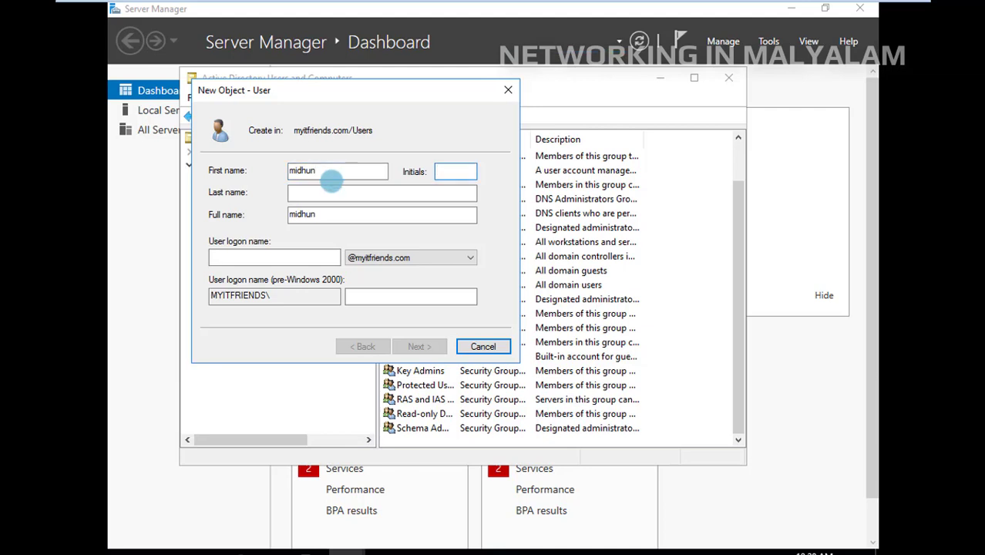
click(268, 258)
text(midhun)
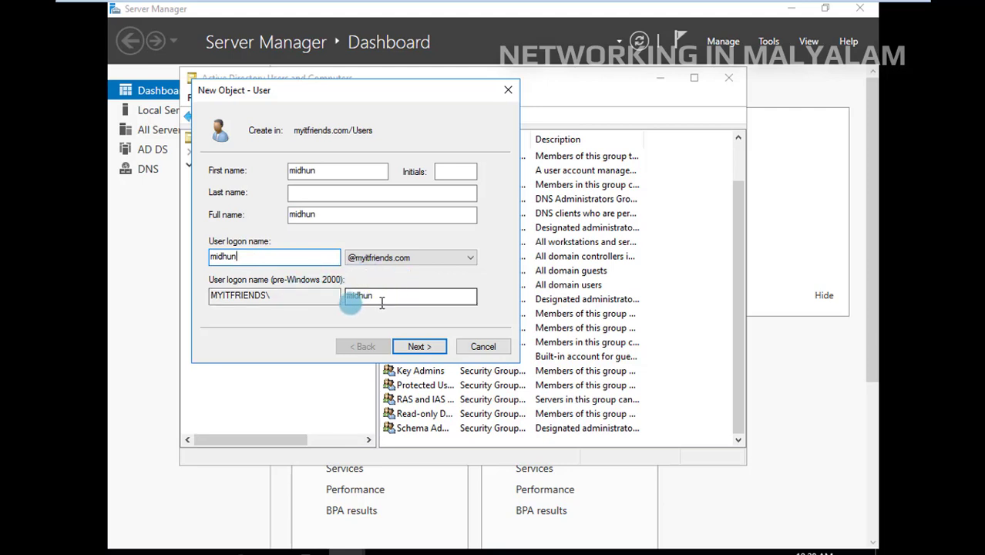
click(419, 347)
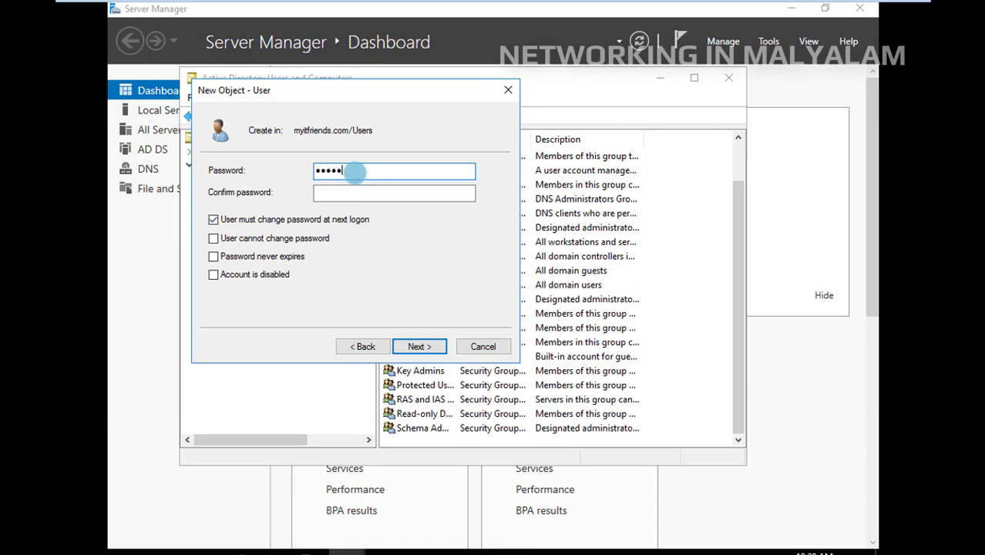
Enter and confirm the new user's password, and try to enable the User cannot change password option
key(Tab)
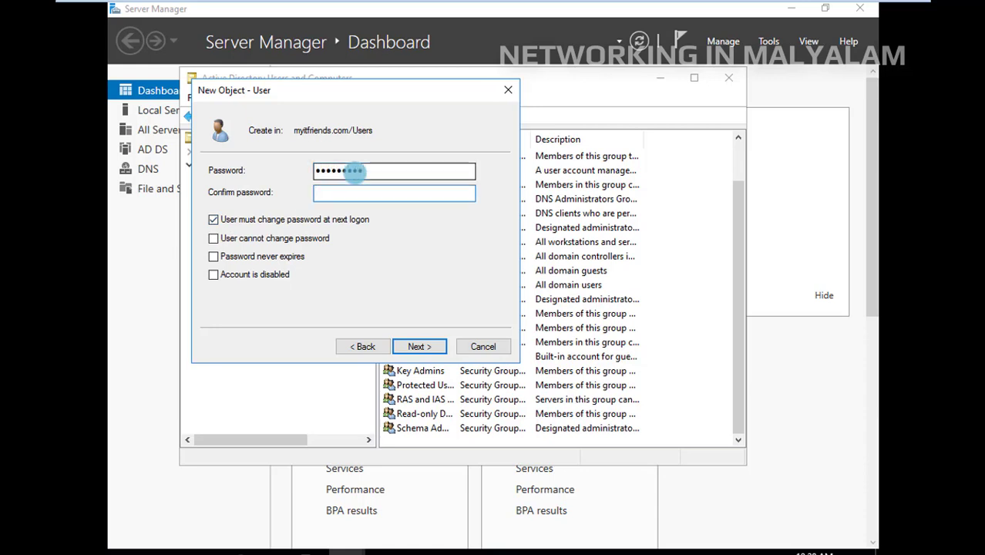
text(••)
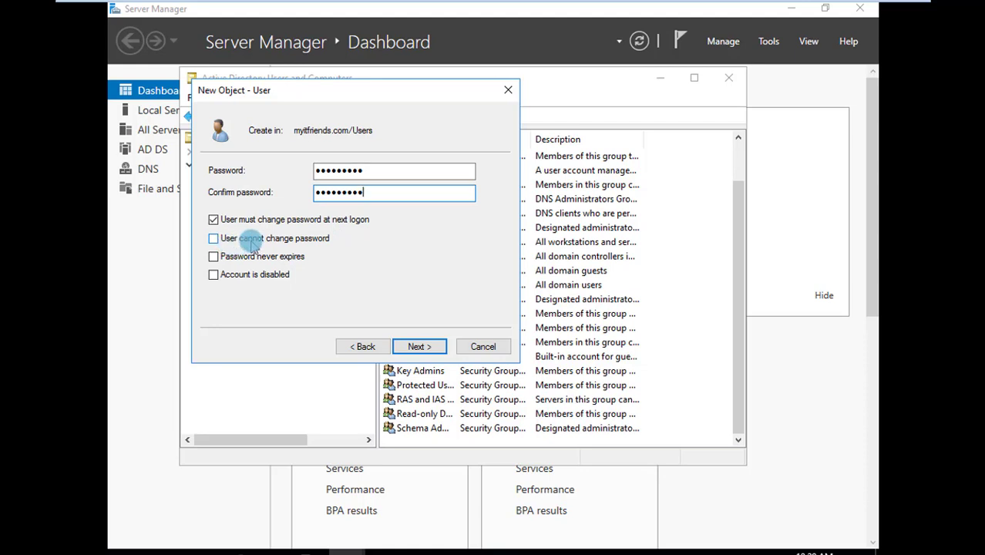
click(297, 241)
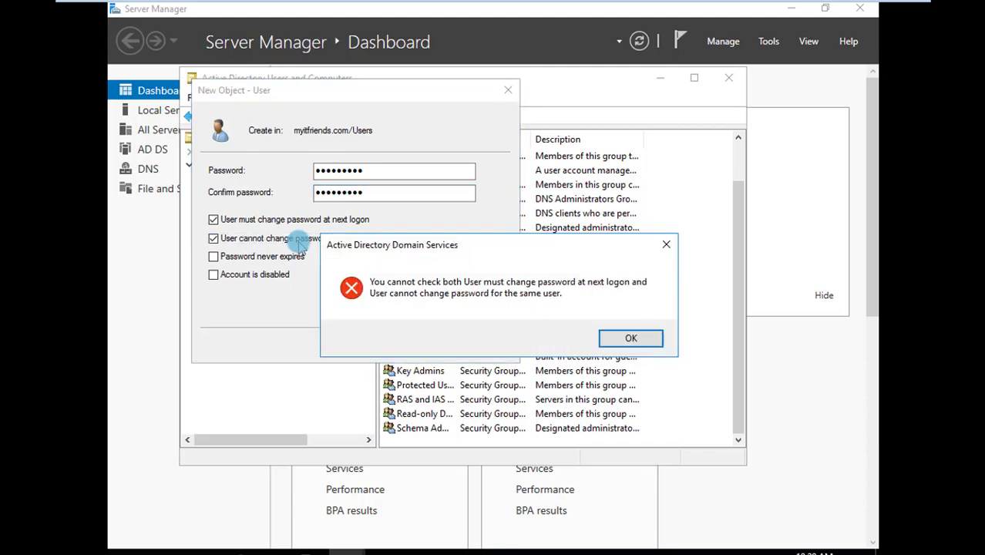
click(666, 245)
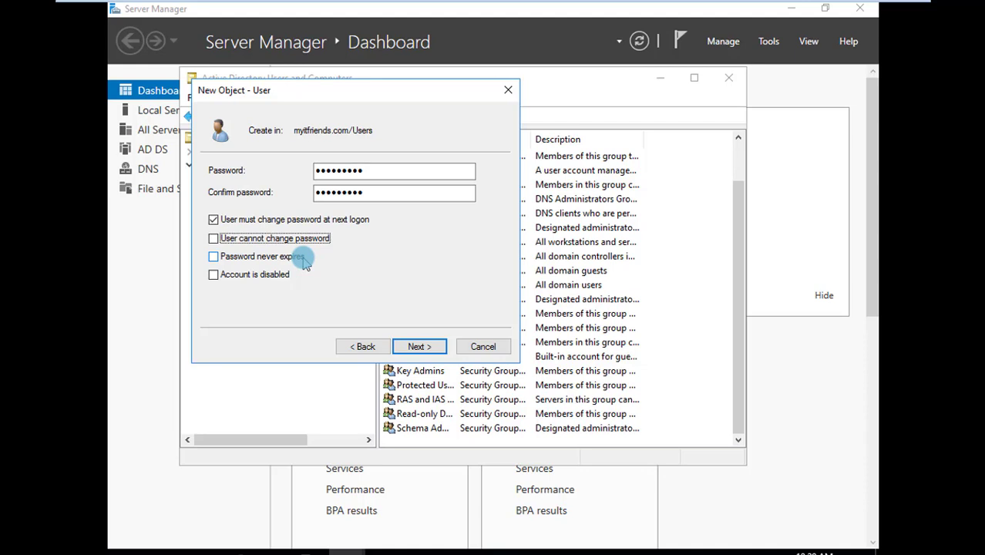
Set the new user's password to never expire and finish creating the account
click(213, 258)
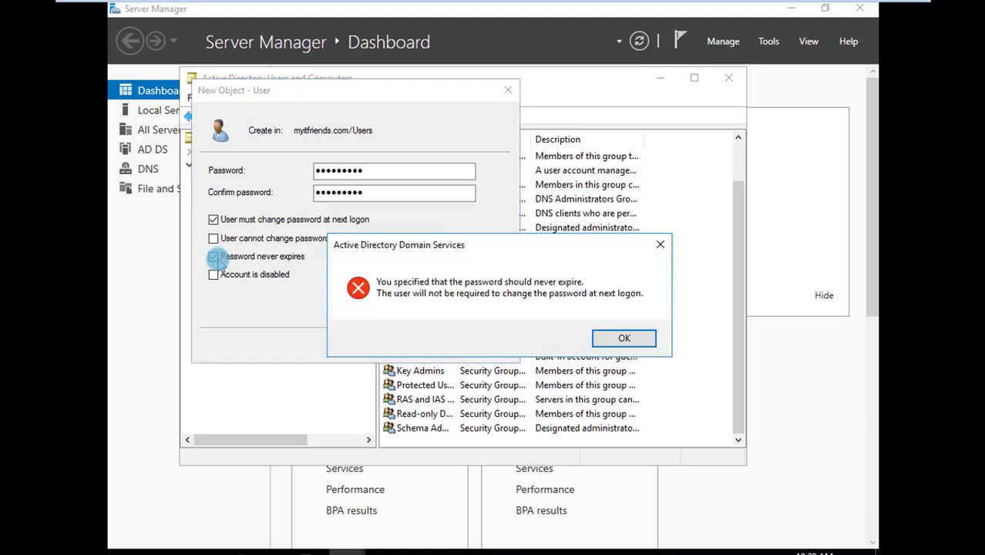
click(660, 245)
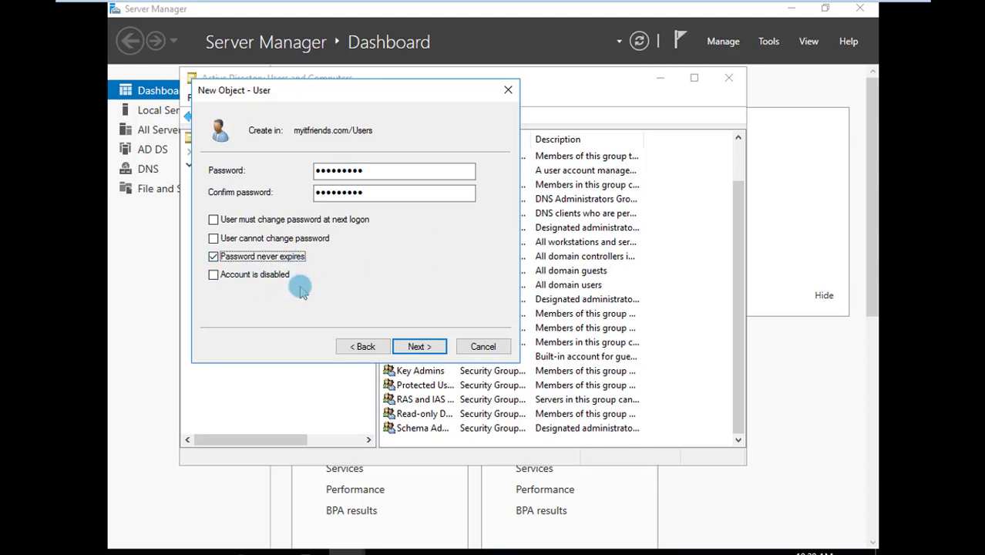
click(215, 257)
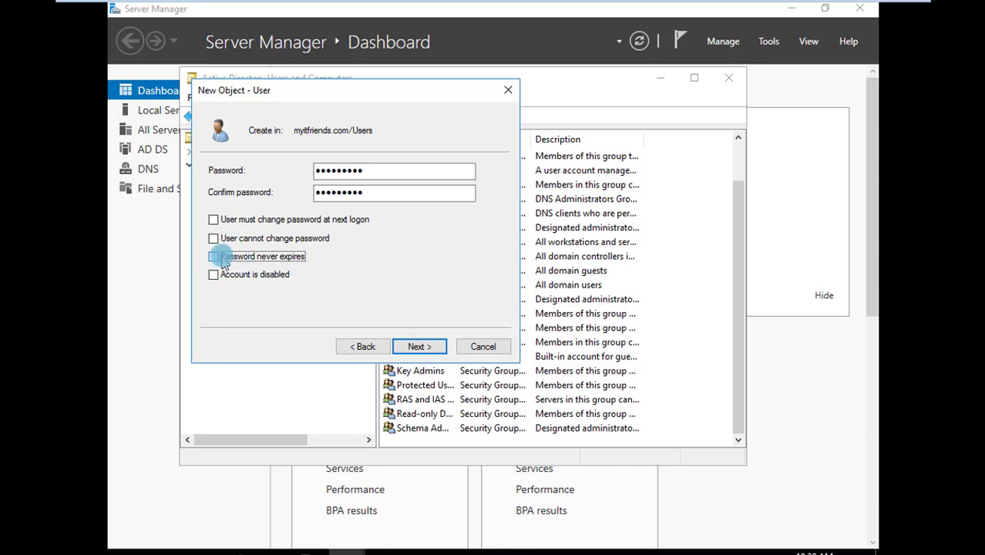
click(223, 260)
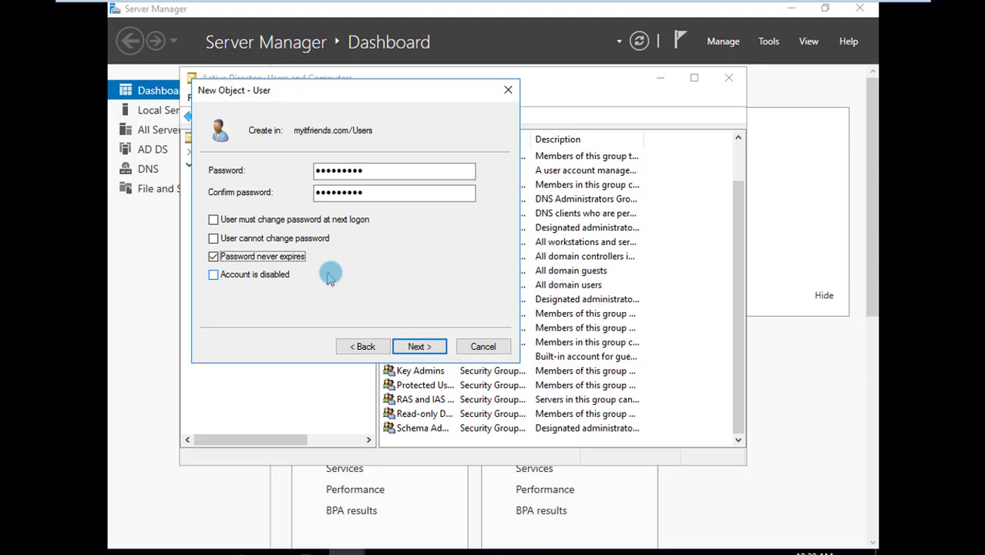
click(435, 349)
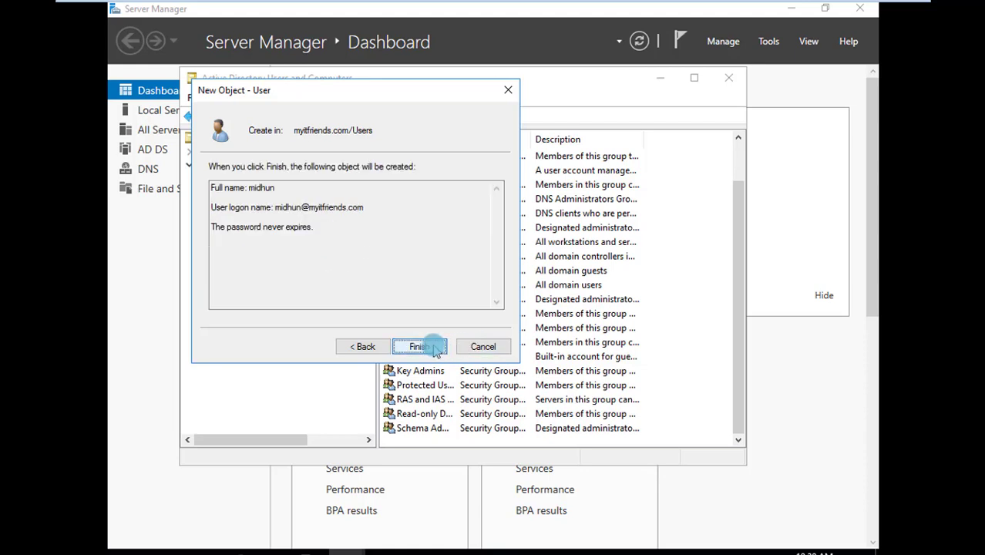
click(418, 347)
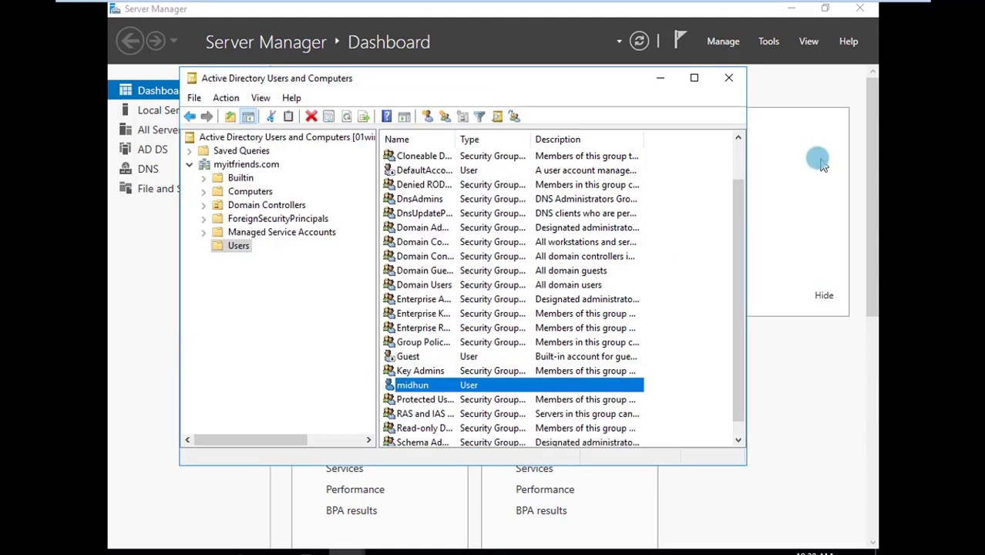
Maximize the console and review the built-in Administrator account's group memberships with their full names readable
click(694, 77)
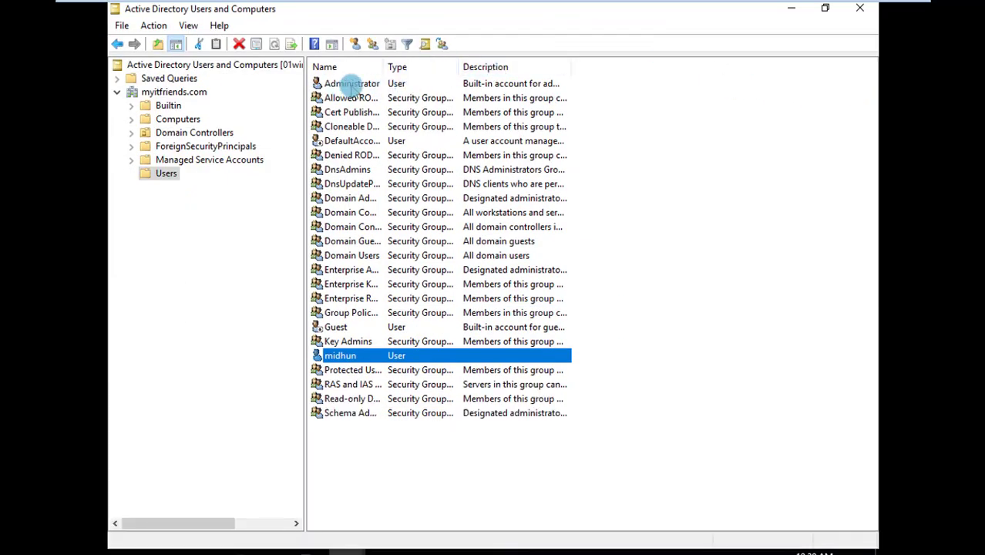
click(351, 84)
right_click(351, 86)
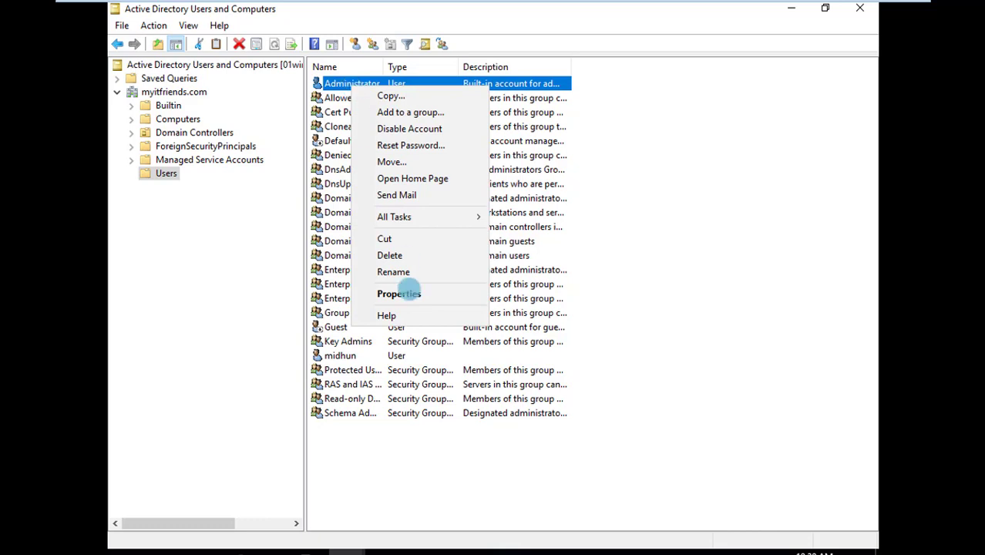
click(427, 294)
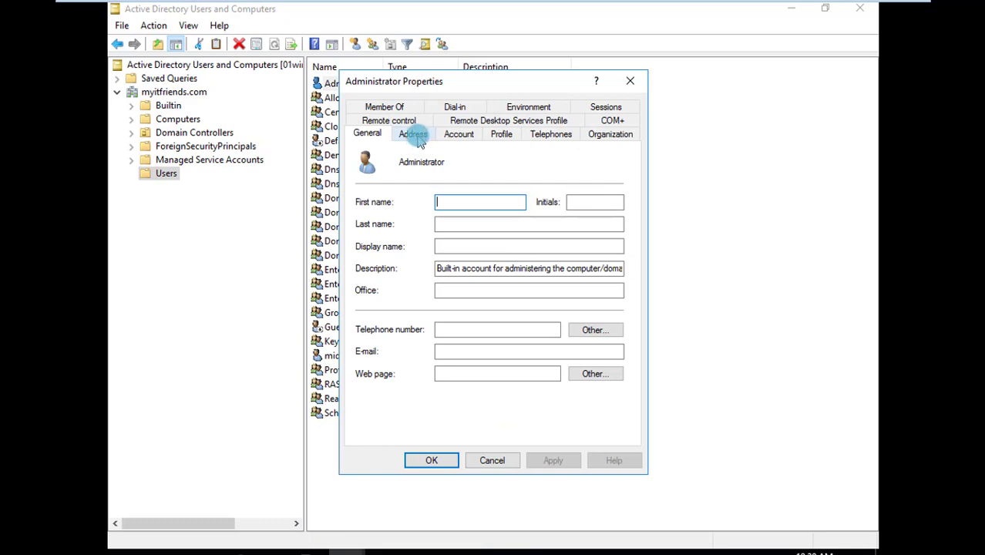
click(402, 107)
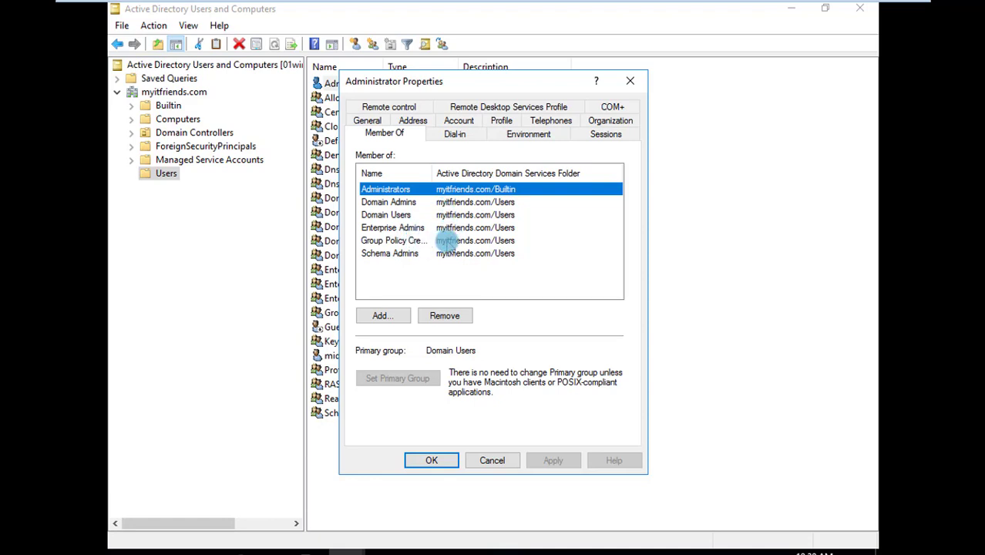
drag(431, 169, 500, 169)
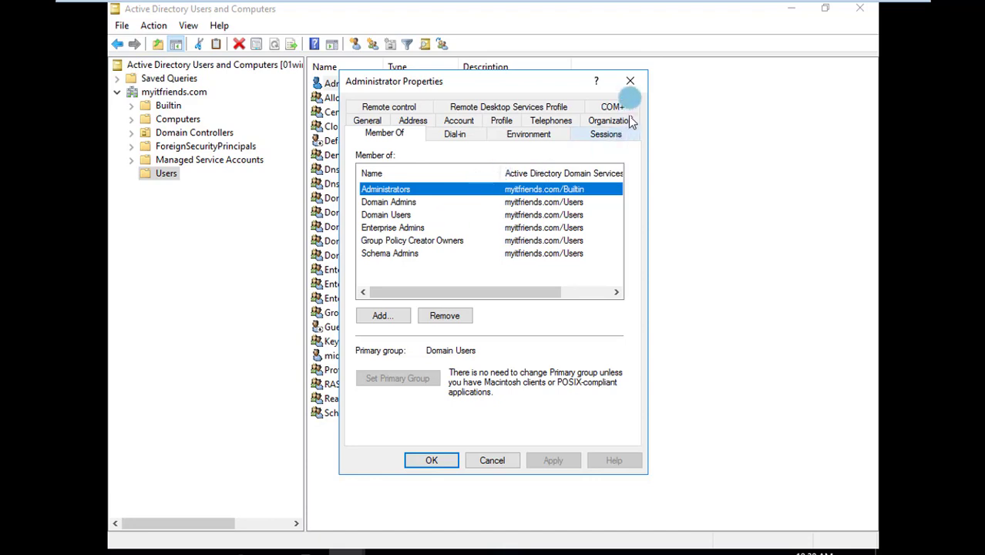
click(631, 81)
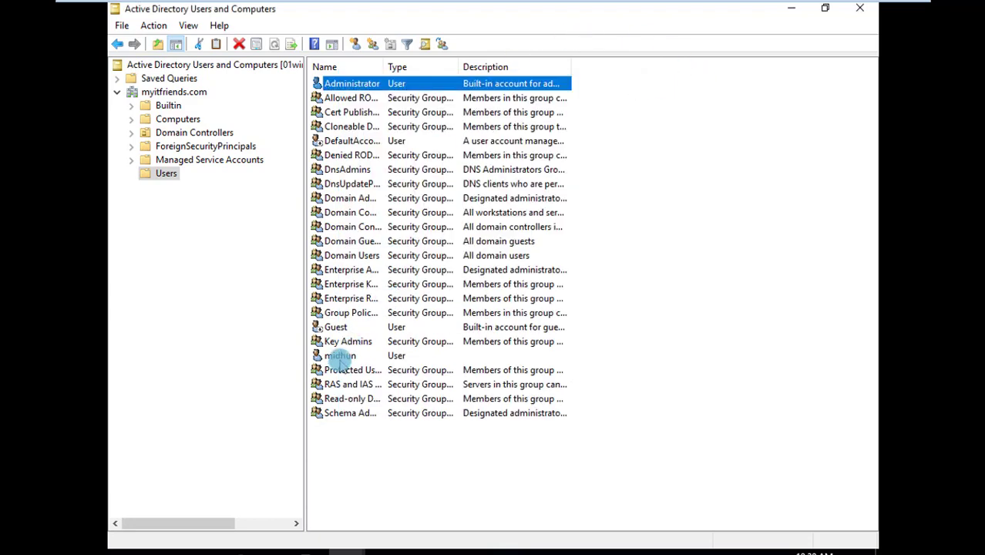
Show the new user's group memberships and move the properties window away from the Administrator entry
right_click(339, 357)
click(397, 327)
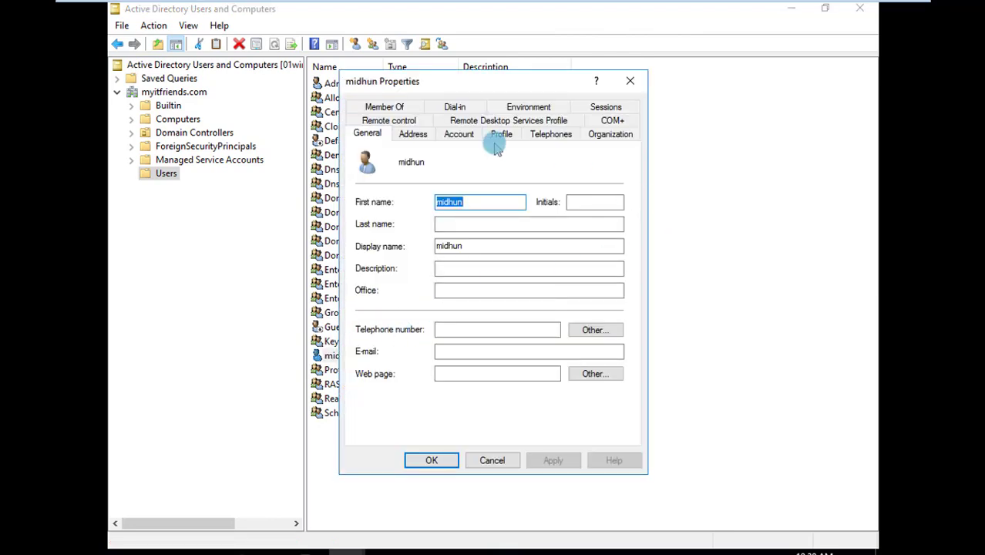
click(382, 107)
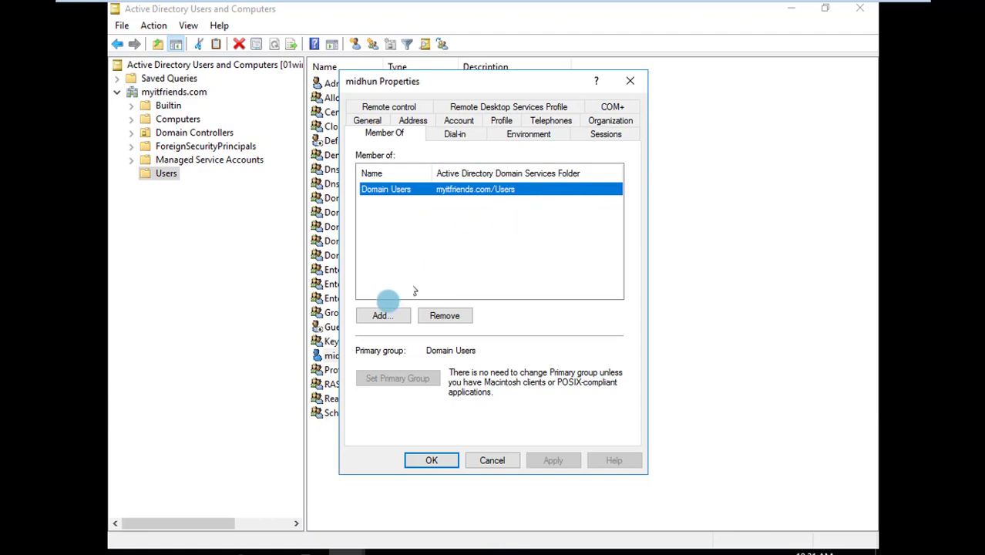
click(383, 318)
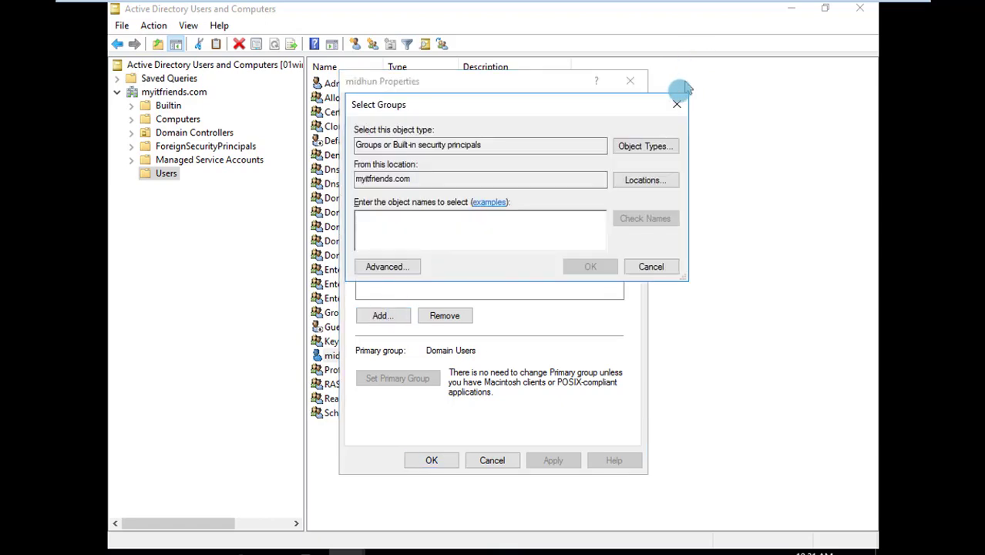
click(677, 104)
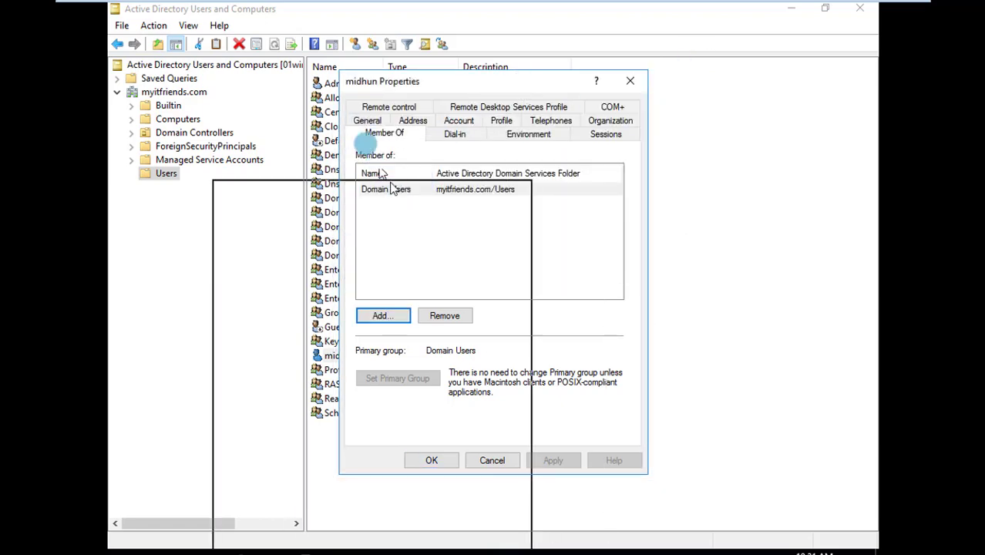
drag(518, 74, 391, 183)
Show the Administrator account's group memberships again and move its window aside to uncover the new user
right_click(334, 87)
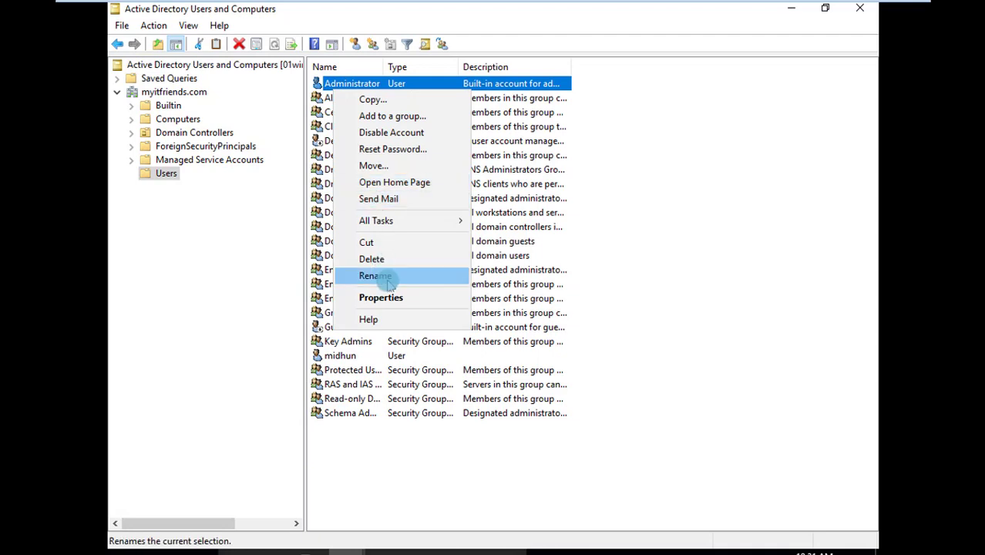
click(381, 298)
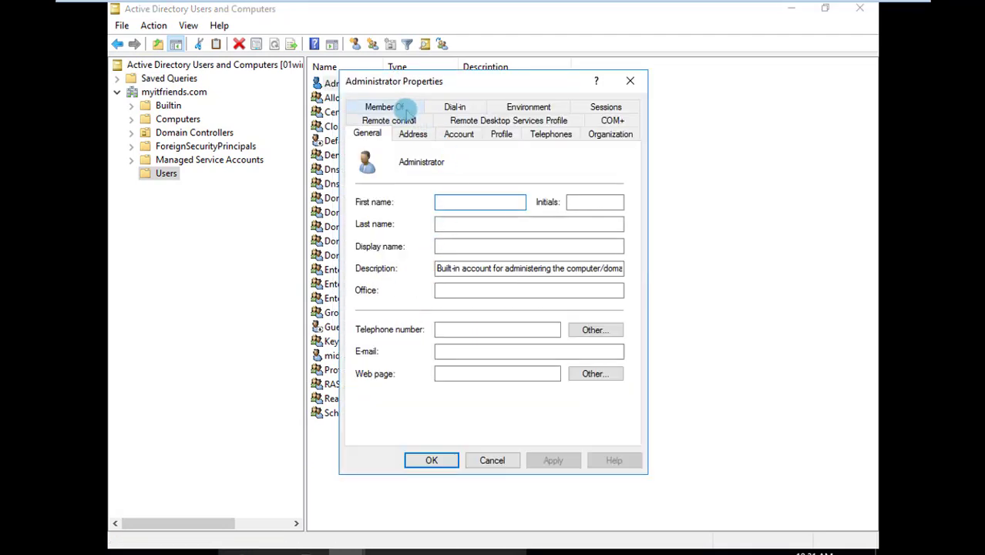
click(402, 108)
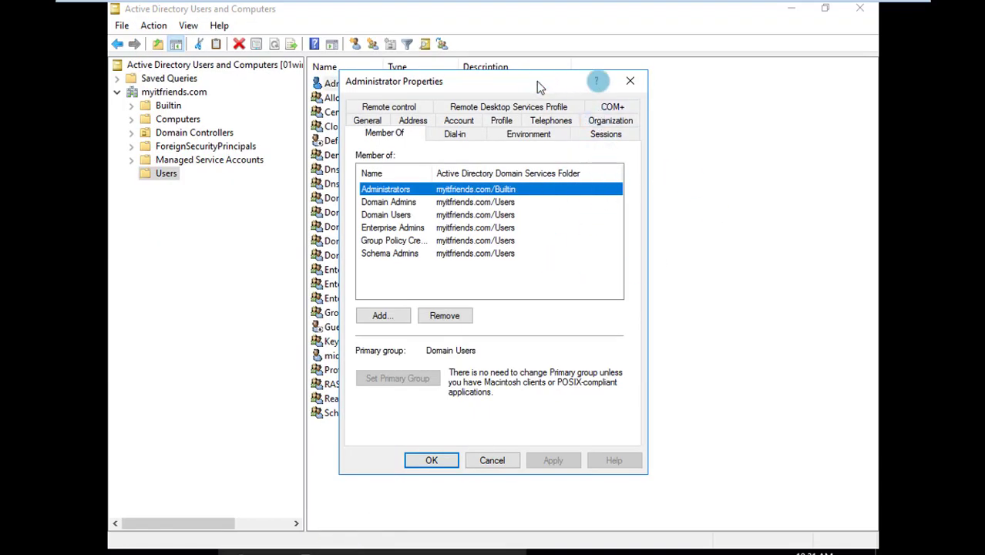
drag(601, 81, 712, 81)
Add the new user to the Administrators group, verifying the group name, and save the updated memberships
right_click(339, 356)
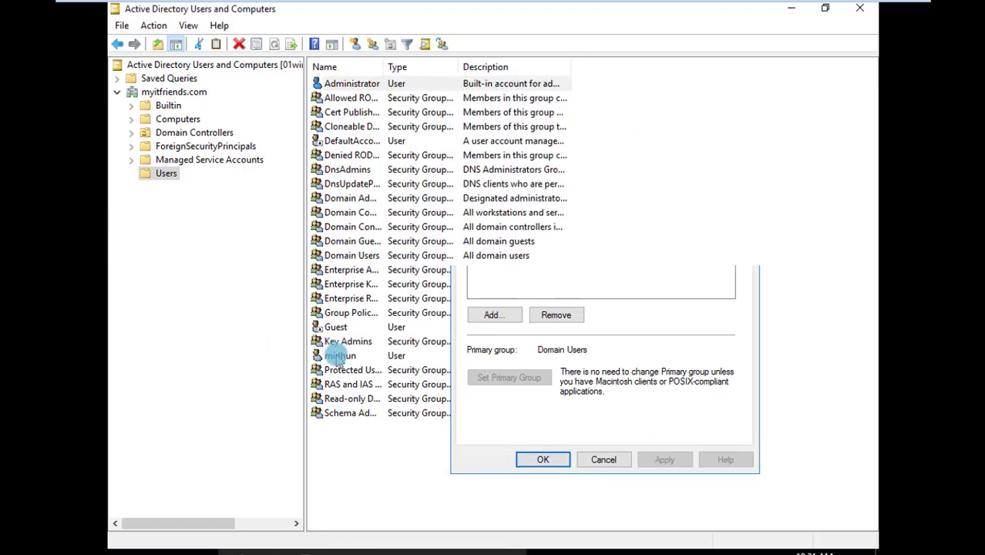
click(368, 322)
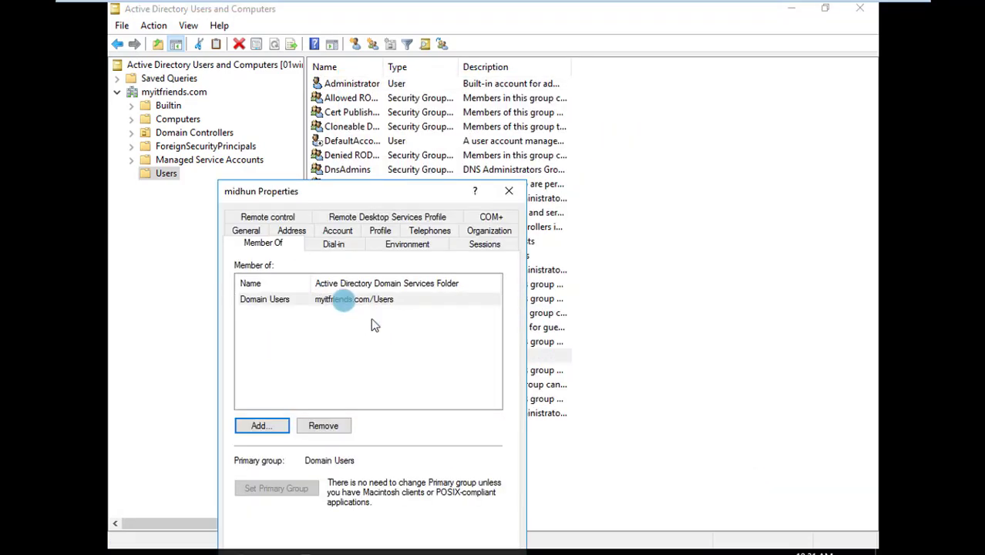
click(281, 434)
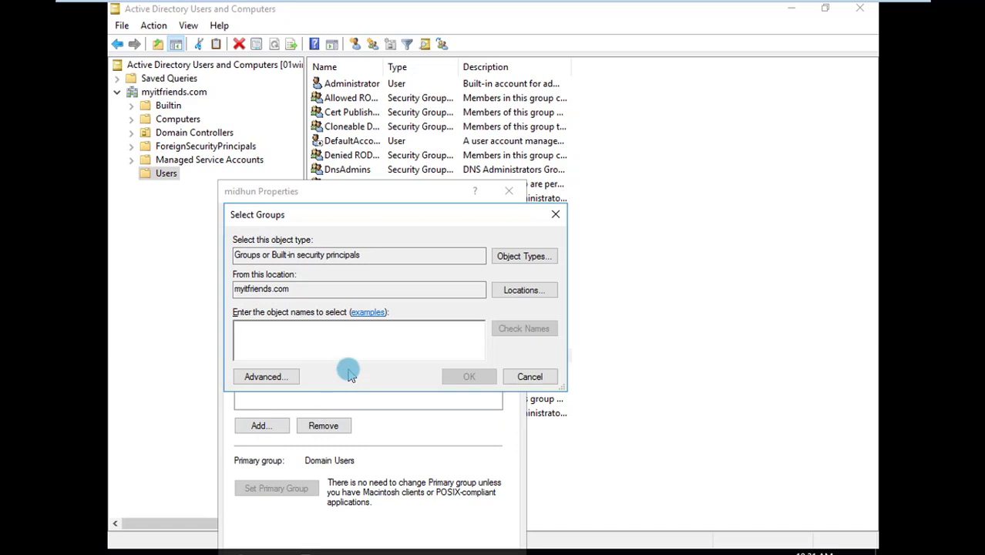
text(Administrators)
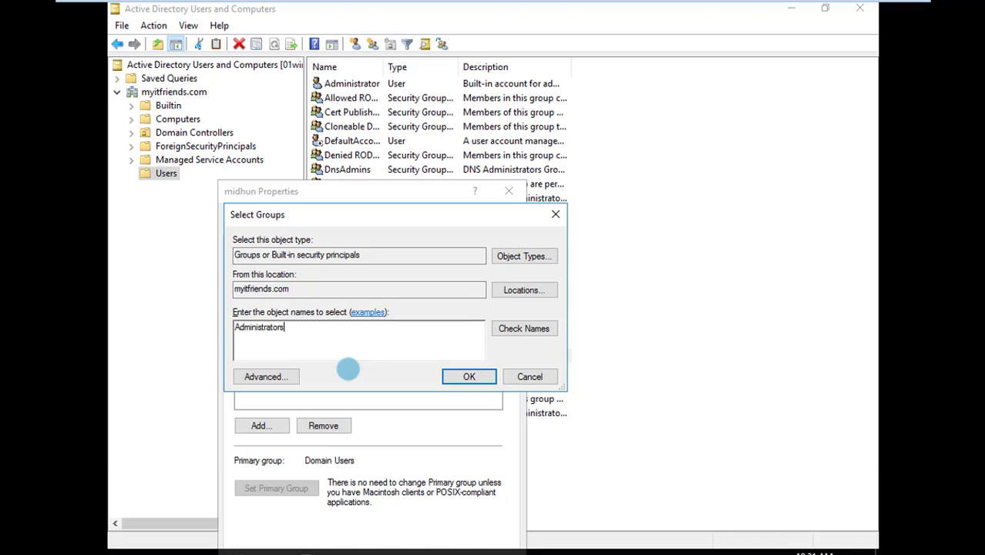
click(513, 328)
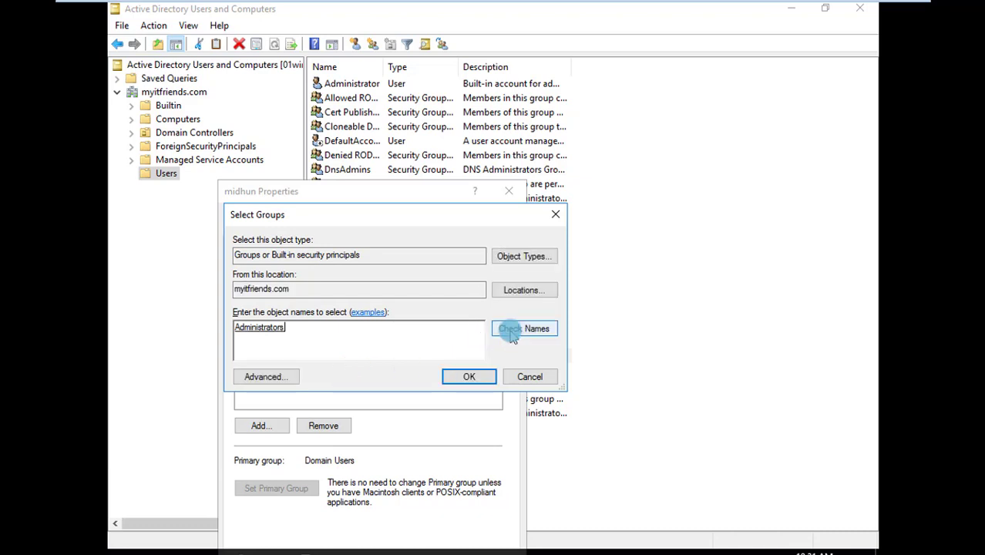
click(467, 377)
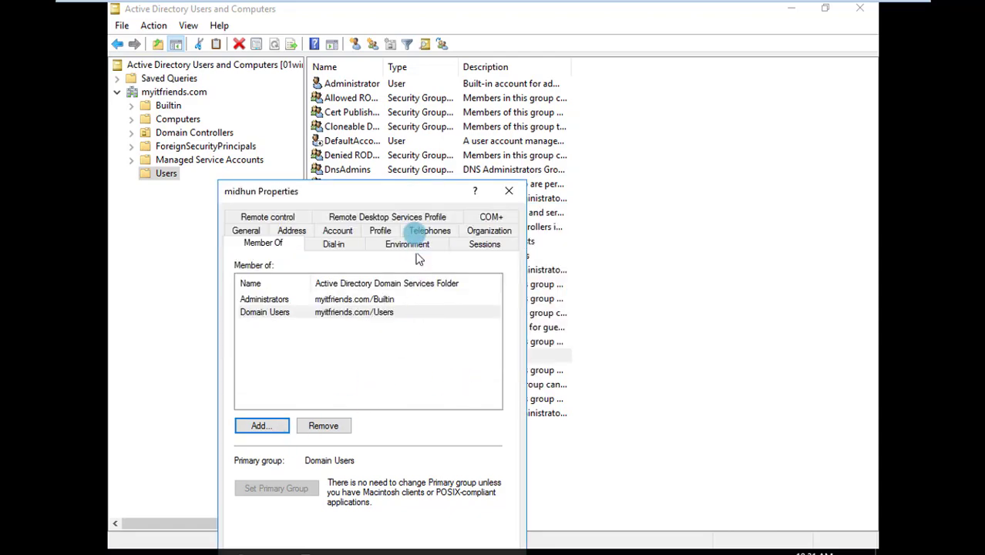
drag(425, 113, 427, 88)
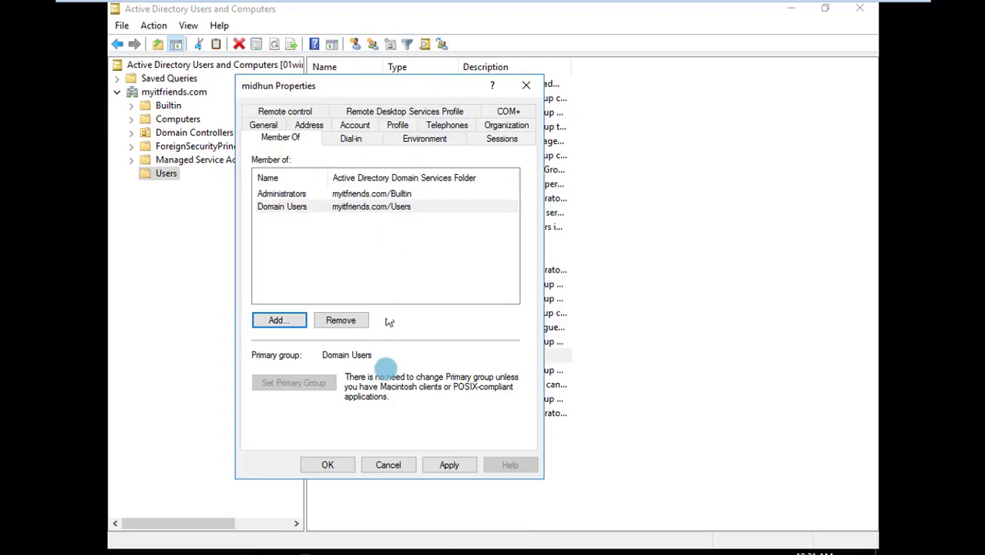
click(449, 467)
click(327, 465)
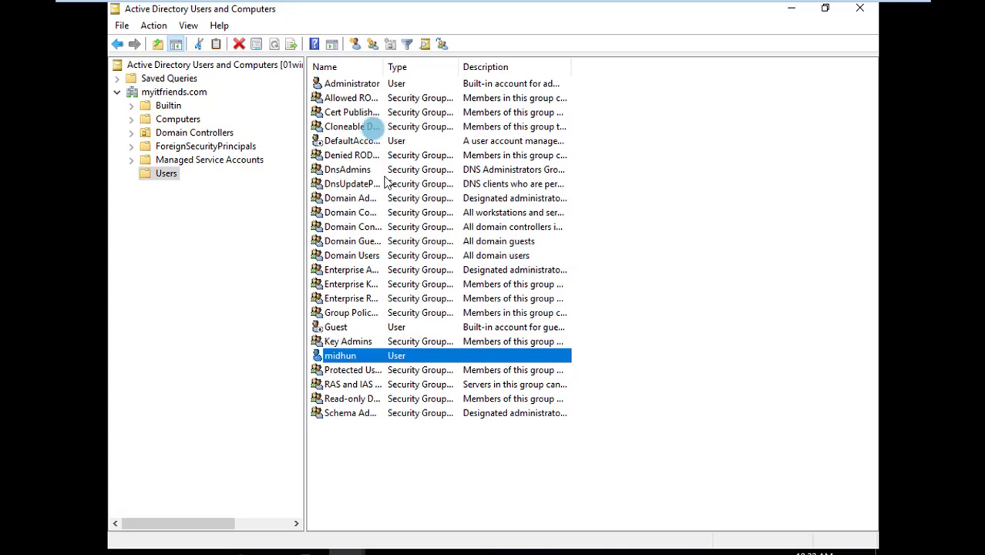
Widen the Name column of the Users list and view the new user's profile and account settings
drag(381, 62, 473, 67)
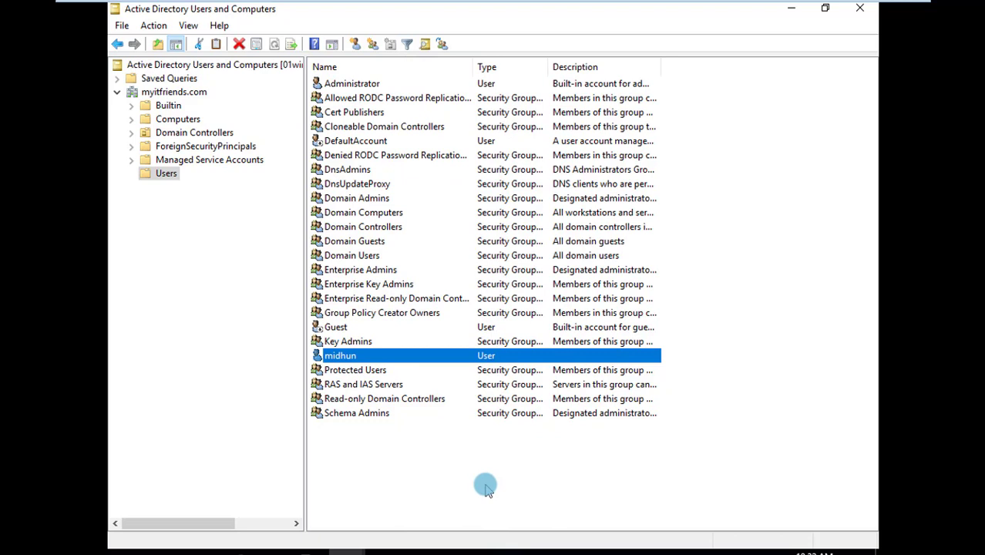
click(399, 475)
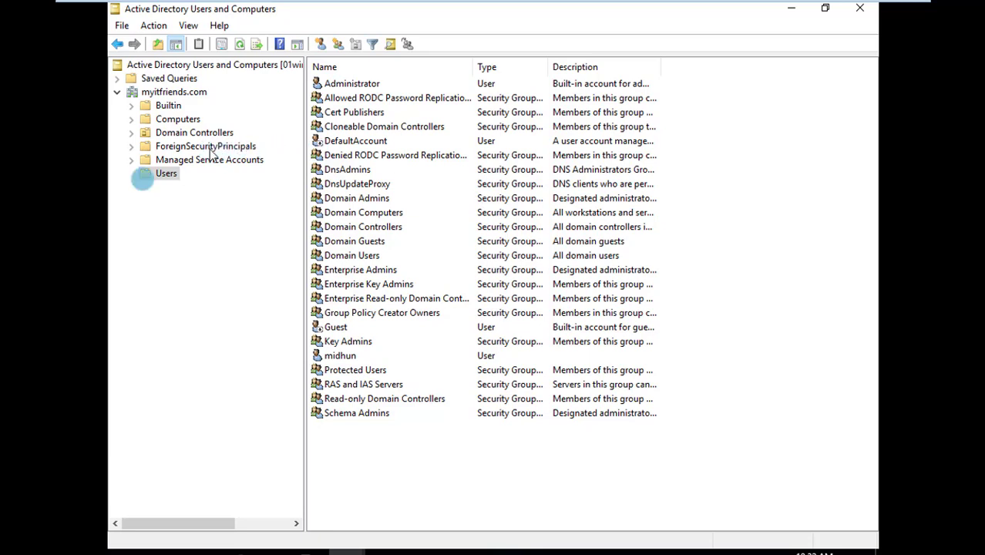
right_click(338, 356)
click(403, 325)
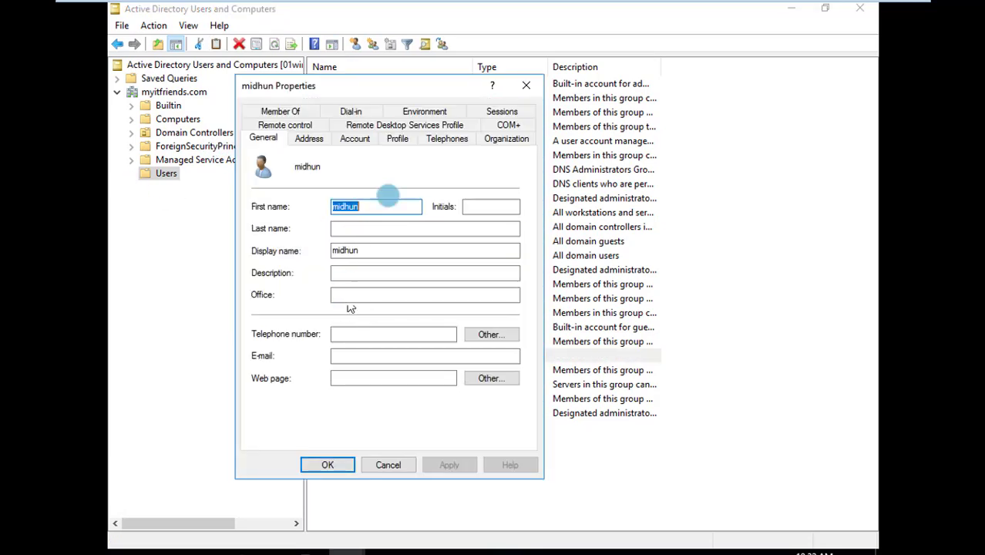
click(398, 140)
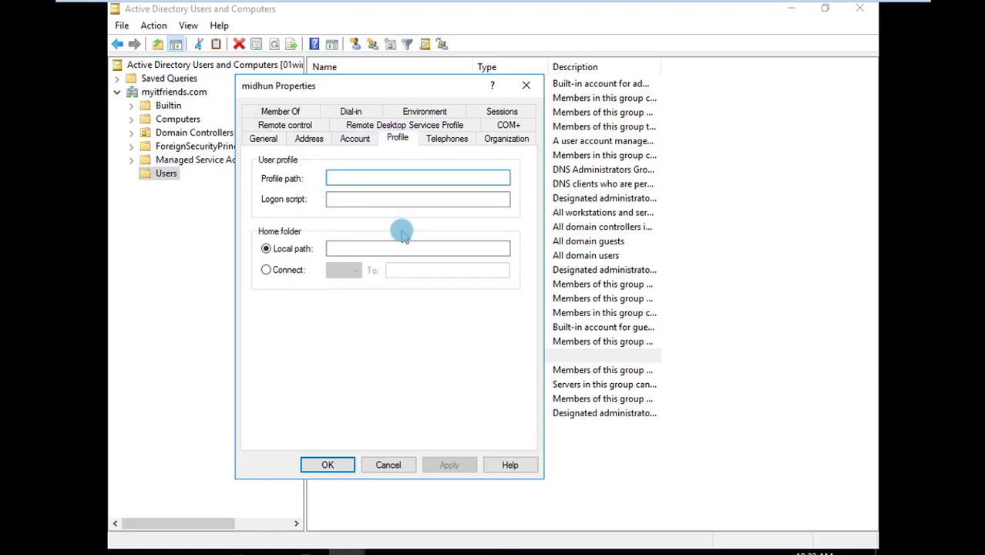
click(356, 140)
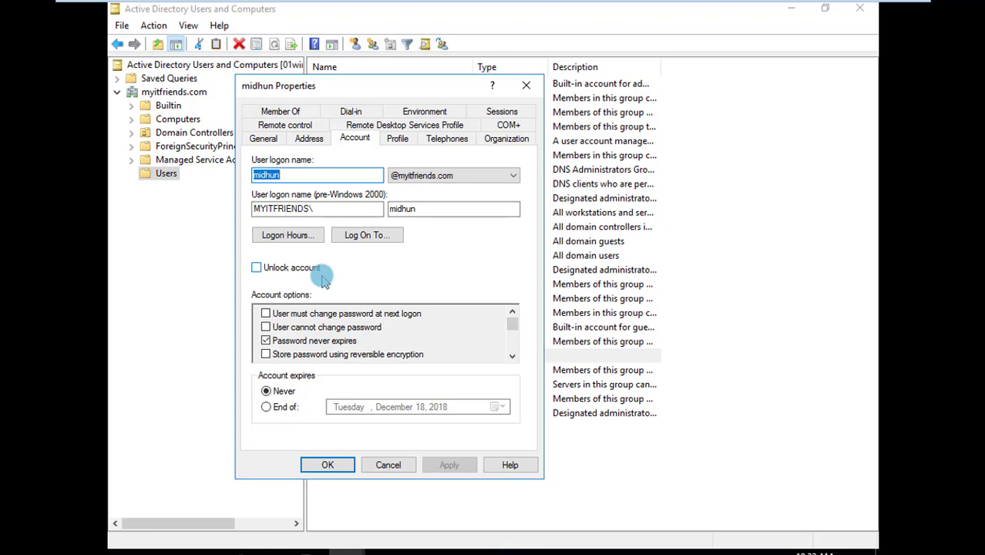
Deny the new user's logon on Tuesday from 9:00 AM to 10:00 AM and permit that hour again
click(310, 234)
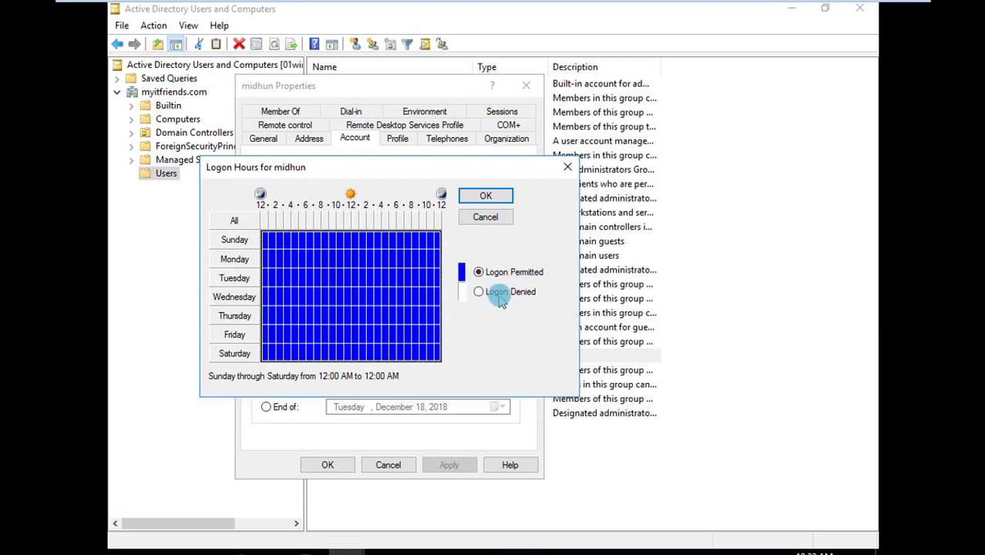
click(332, 278)
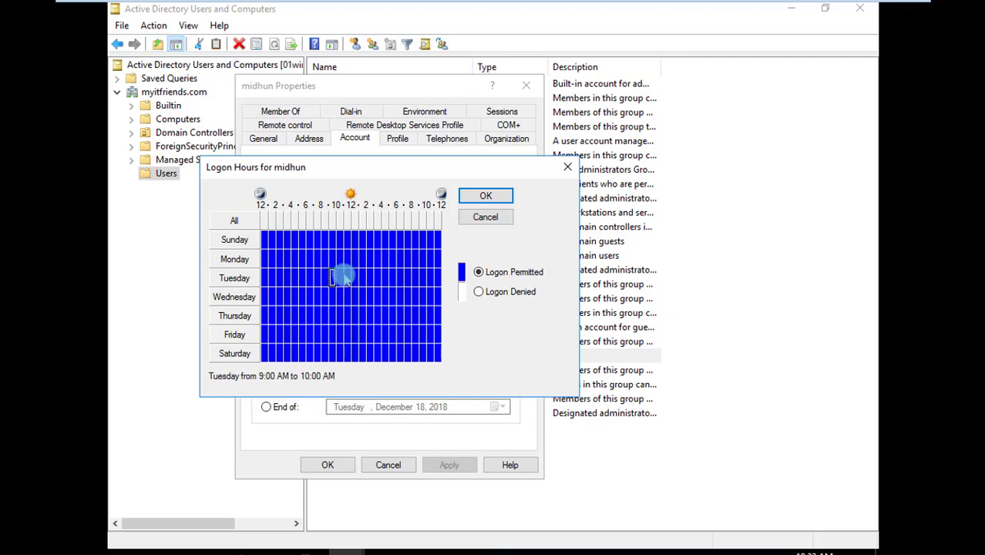
click(494, 294)
click(479, 293)
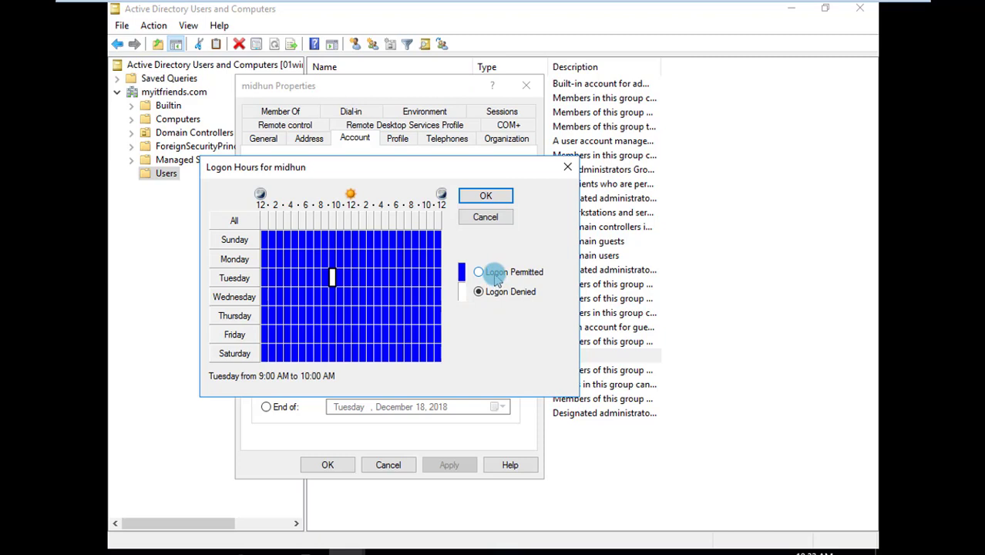
click(495, 276)
Deny the user's logon on Sunday from 6:00 AM to 8:00 AM, permit both hours again and accept the logon hours
drag(273, 241, 285, 250)
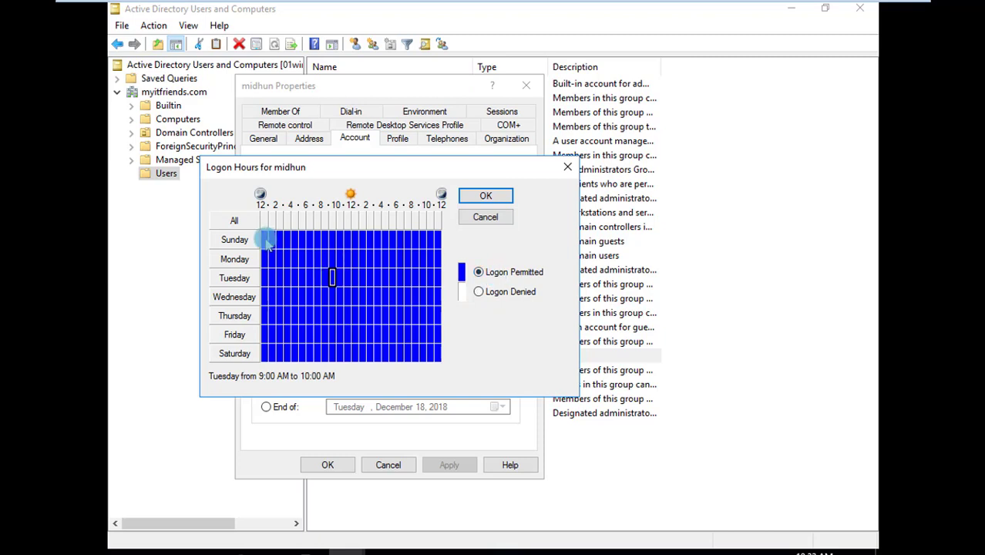
click(307, 238)
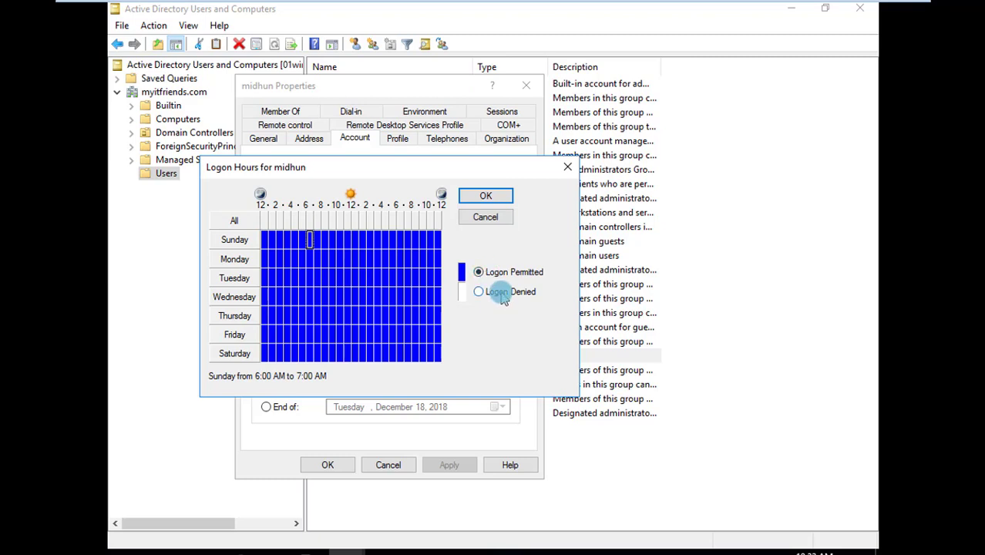
click(501, 293)
click(318, 240)
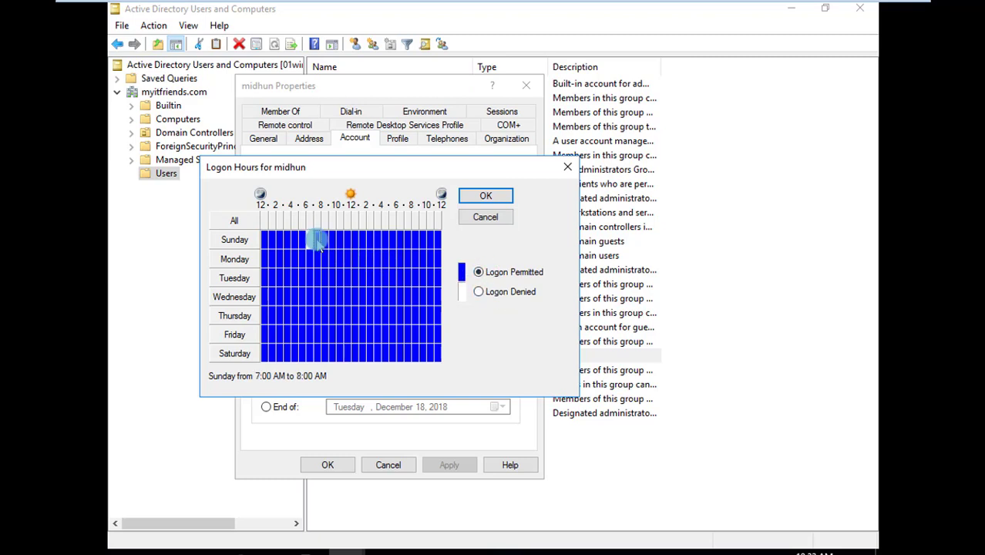
click(505, 291)
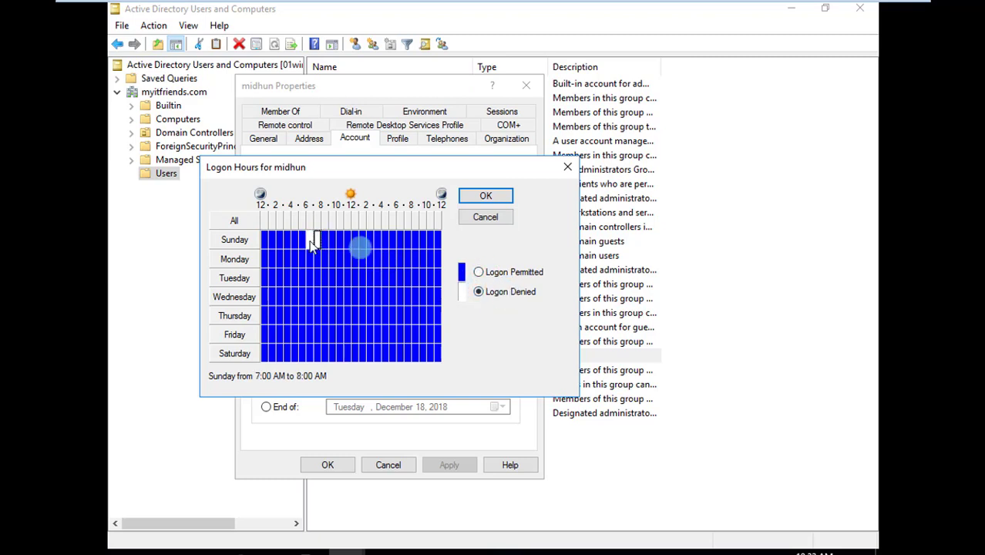
click(480, 271)
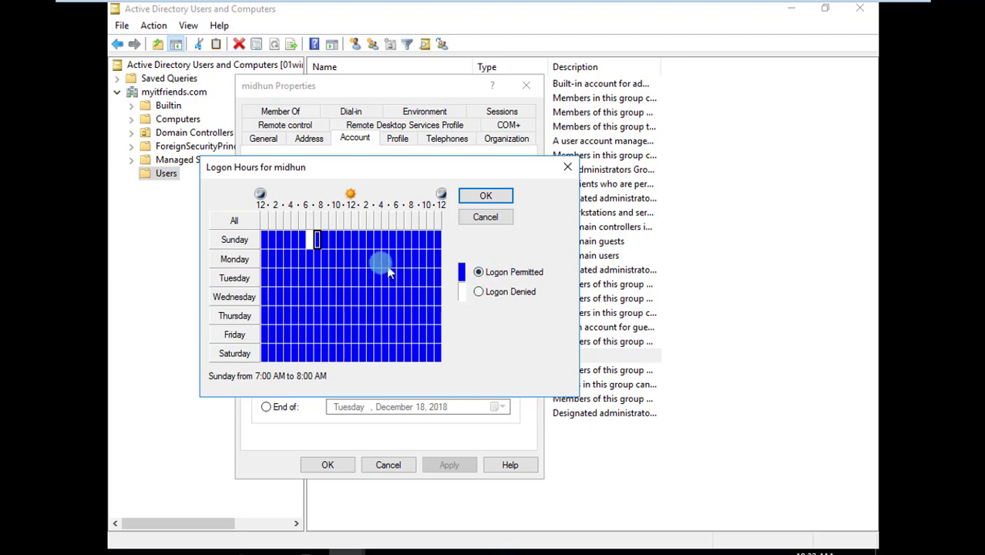
click(309, 241)
click(502, 273)
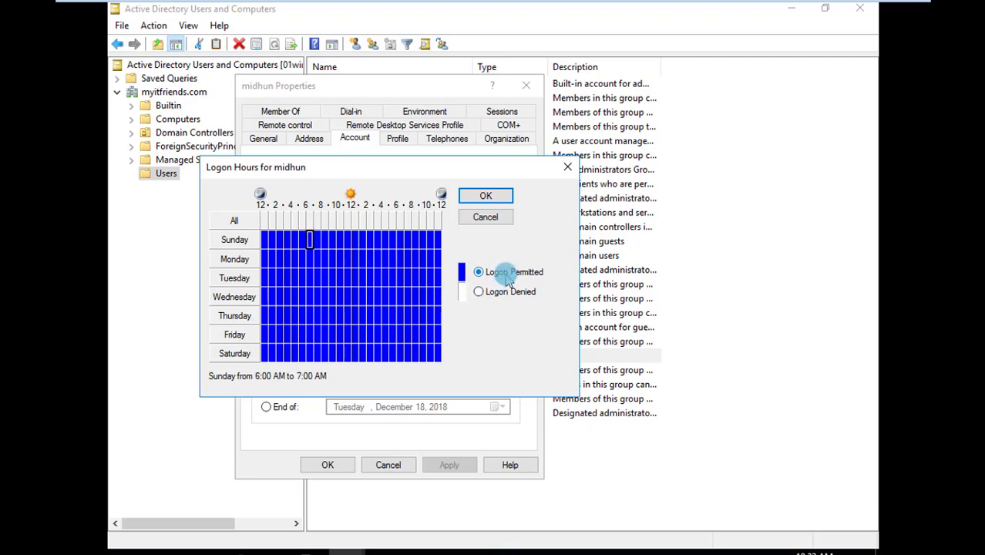
click(478, 197)
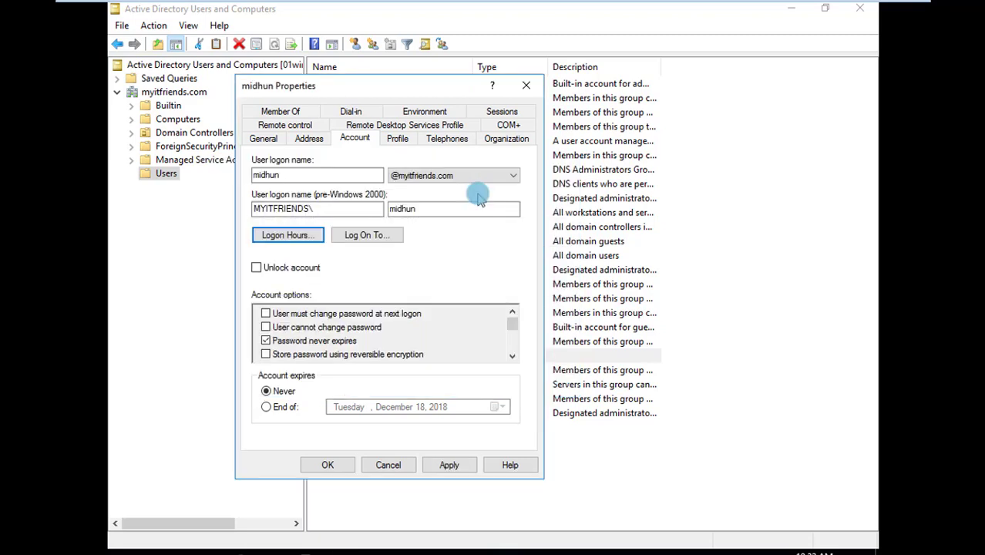
Switch the user's allowed logon workstations to specific computers and discard the change without naming any computer
click(384, 234)
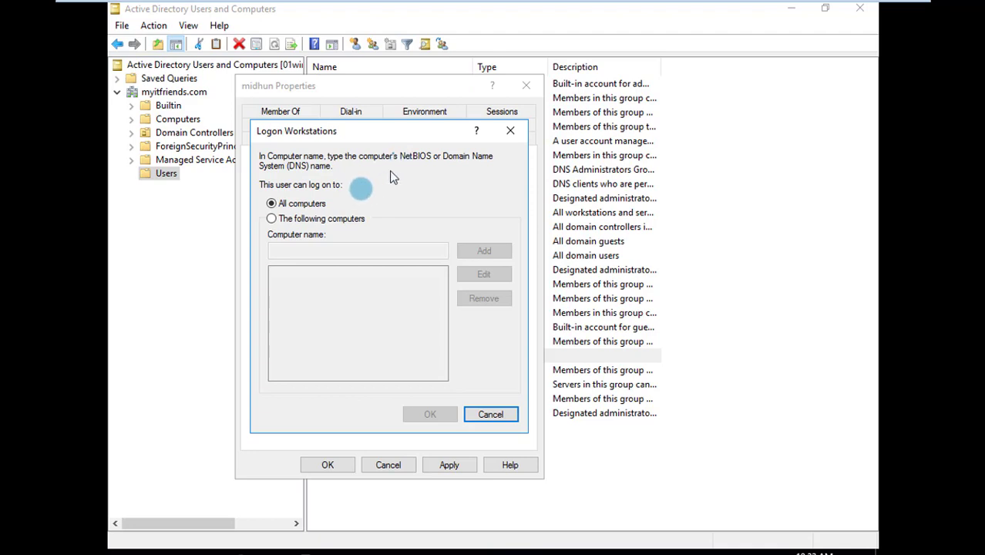
click(340, 219)
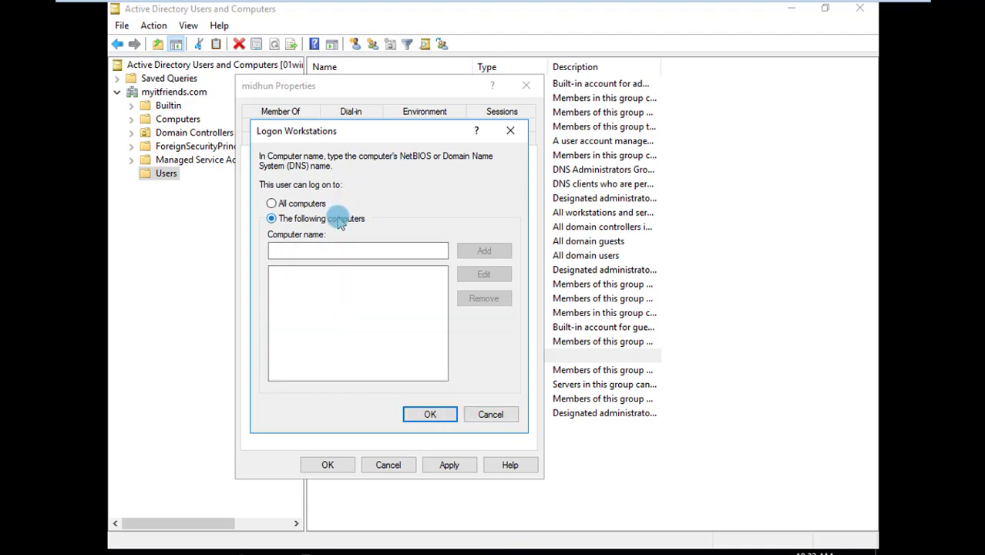
click(323, 253)
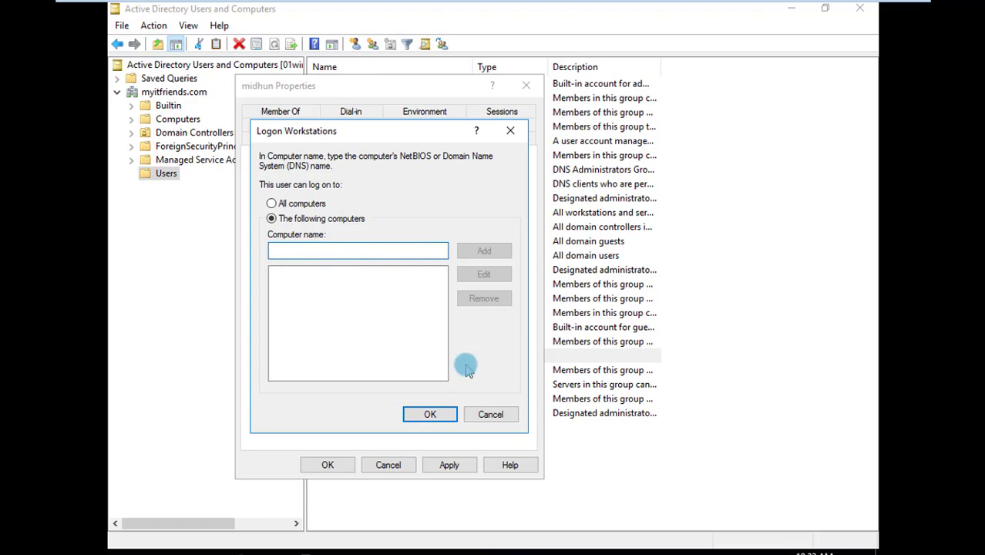
click(510, 131)
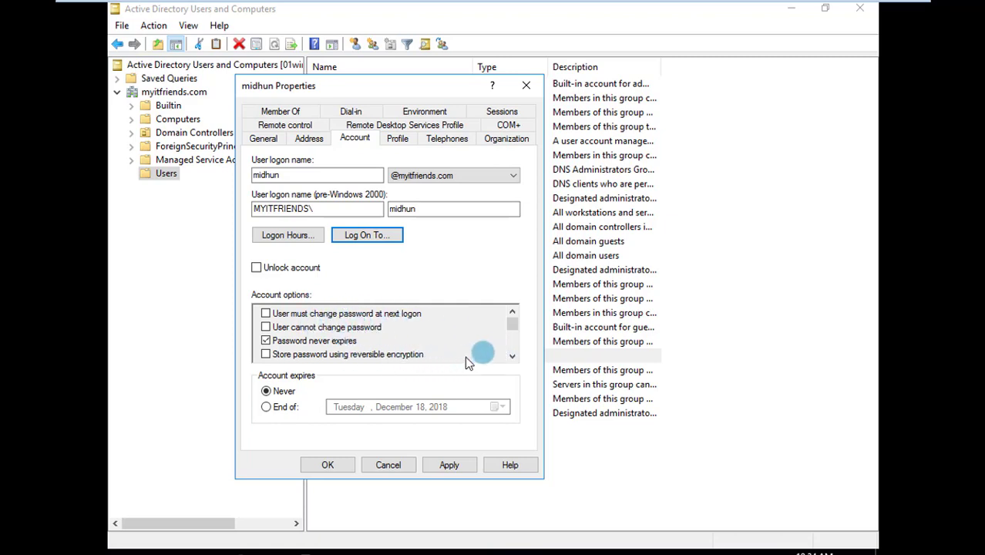
Review the user's remaining account options, address, general details, Remote Desktop Services profile, group memberships and user profile
drag(509, 330, 514, 351)
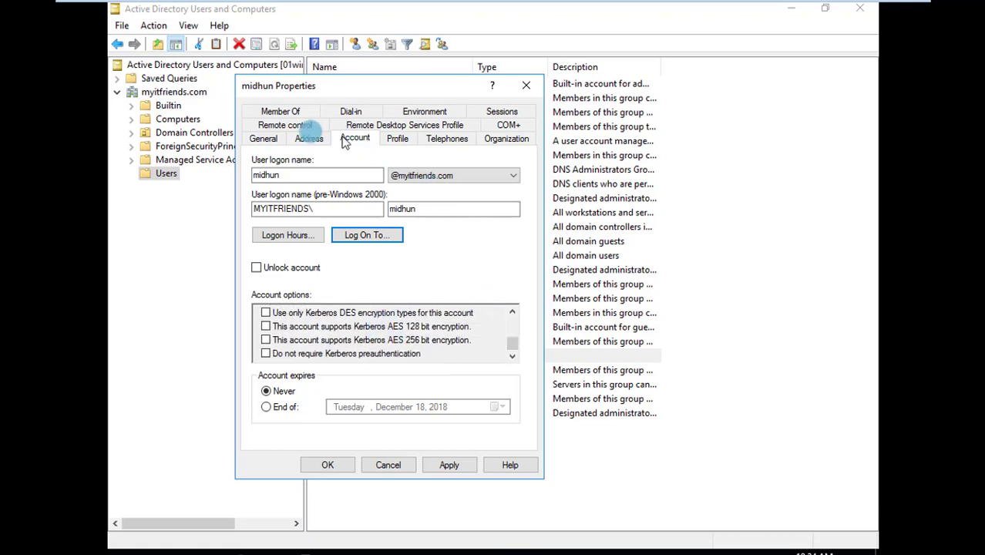
click(309, 139)
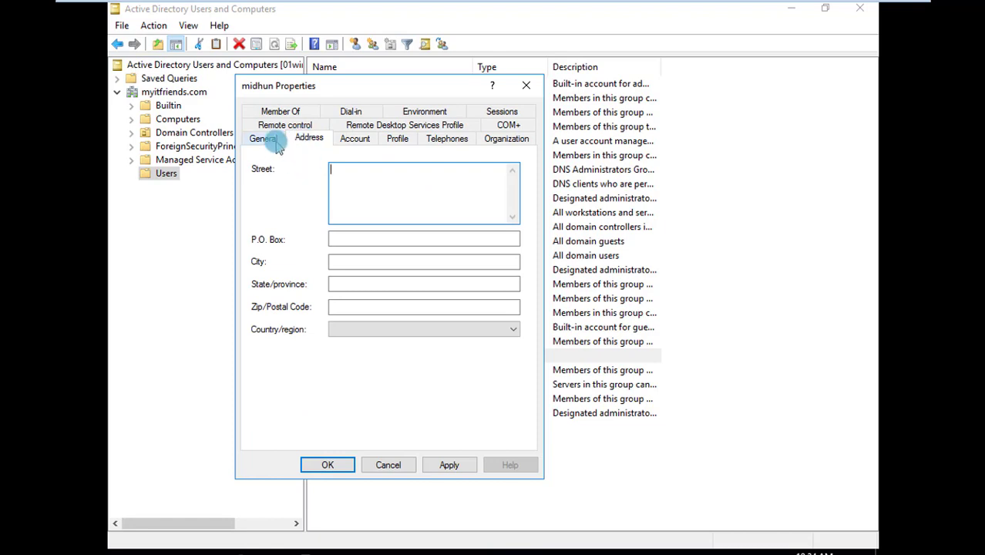
click(274, 141)
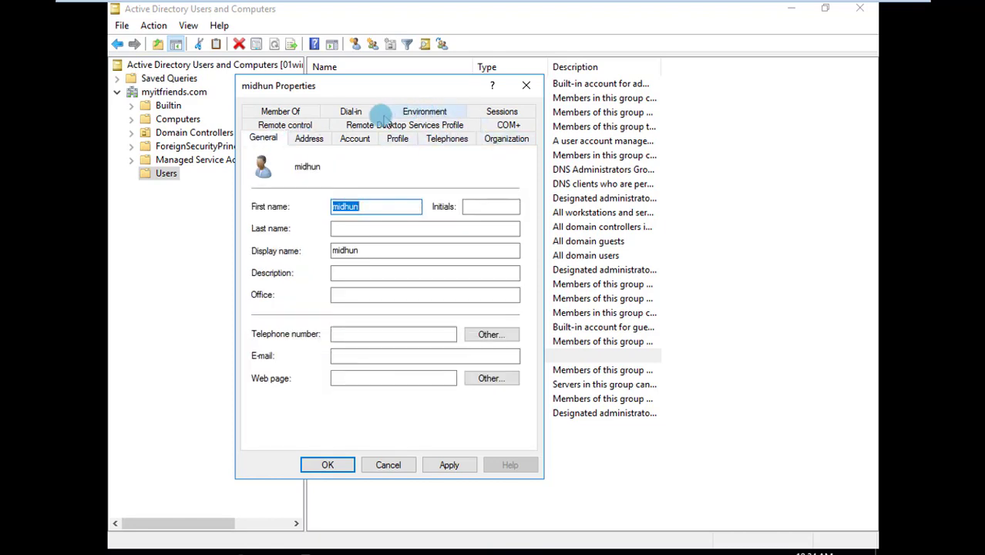
click(398, 126)
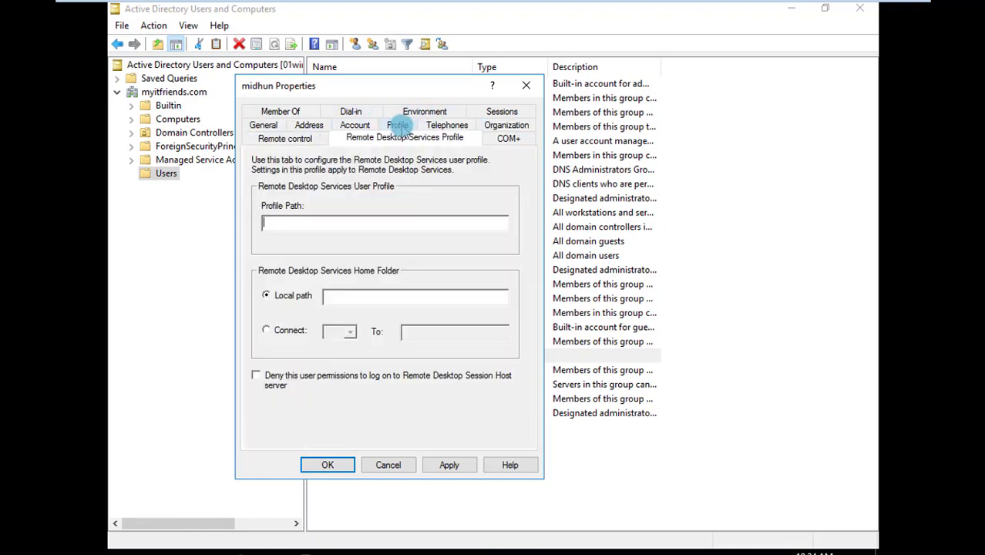
click(282, 111)
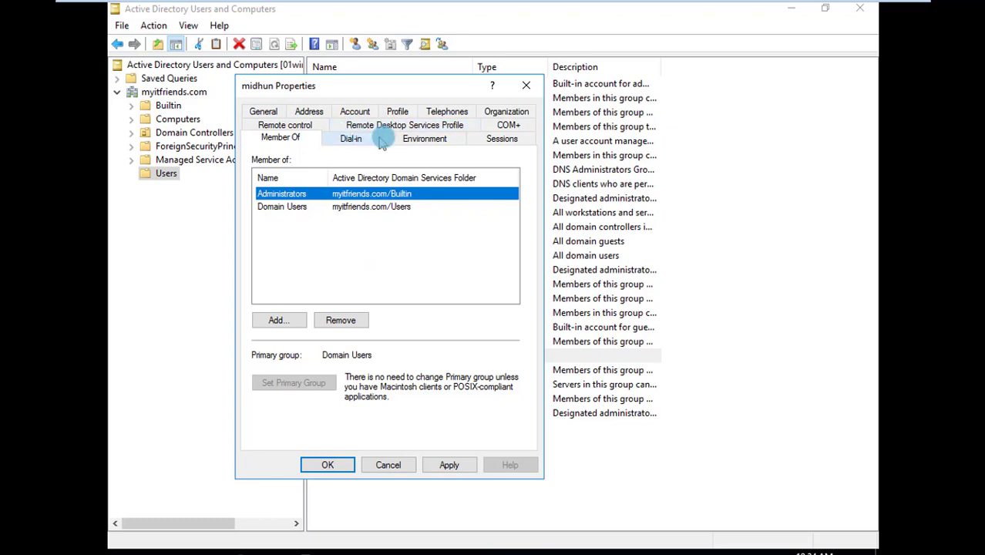
click(398, 113)
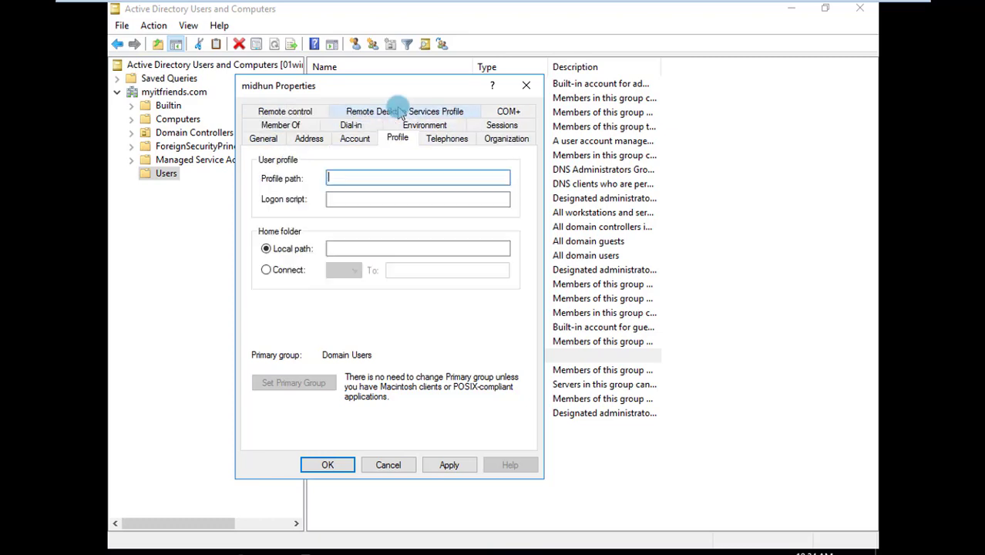
Set the user account to expire at the end of December 18, 2018 and return the expiry to Never
click(355, 137)
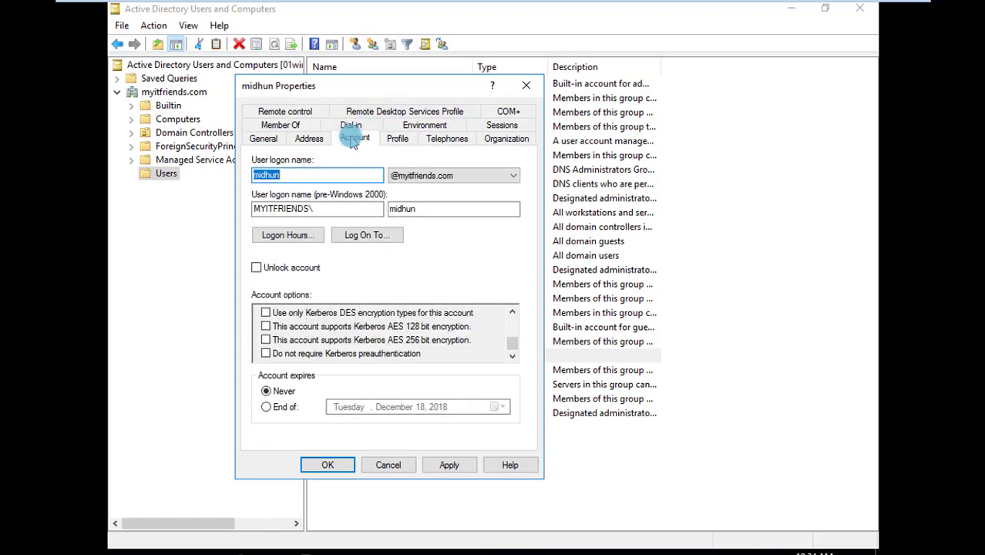
click(290, 411)
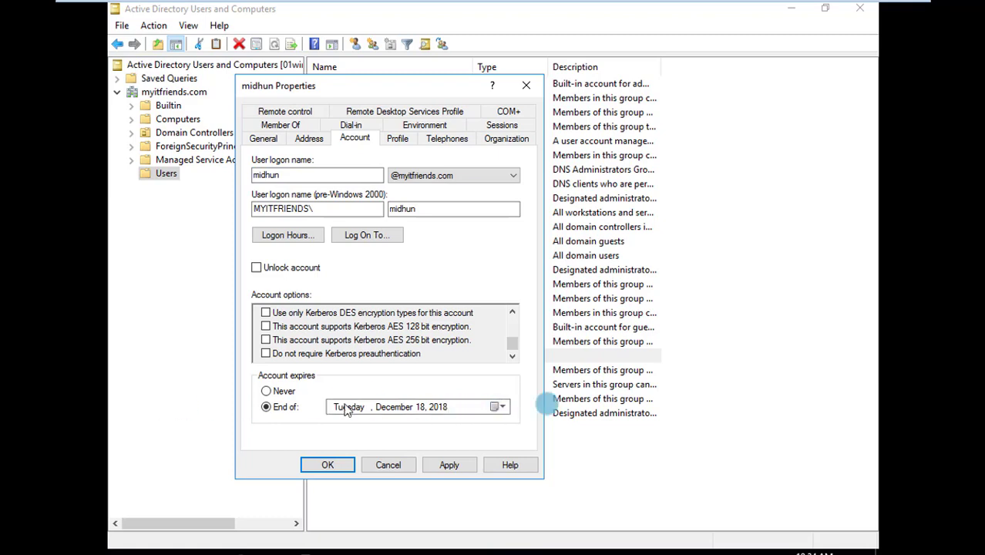
click(284, 392)
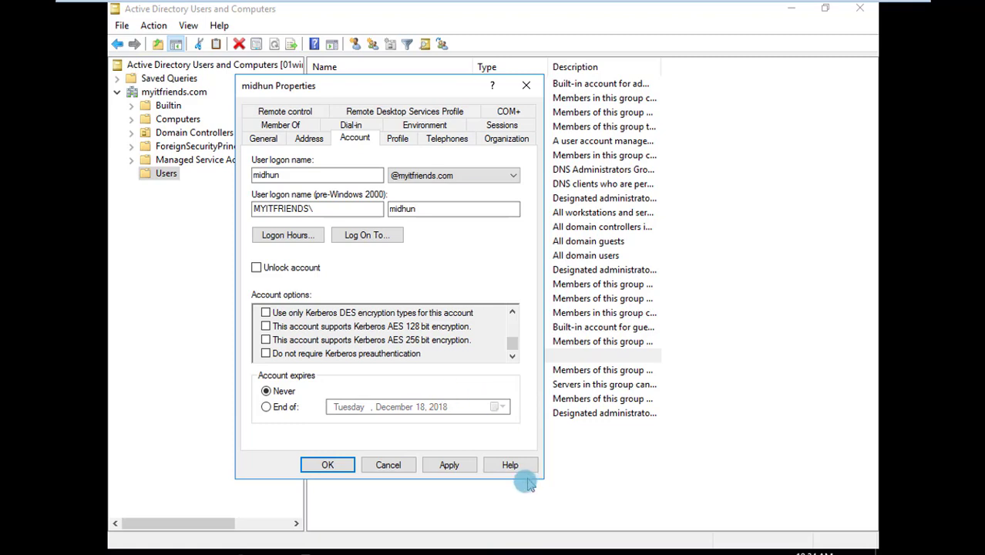
Apply the user's account settings, close the account properties and clear the selection in the Users container
click(449, 465)
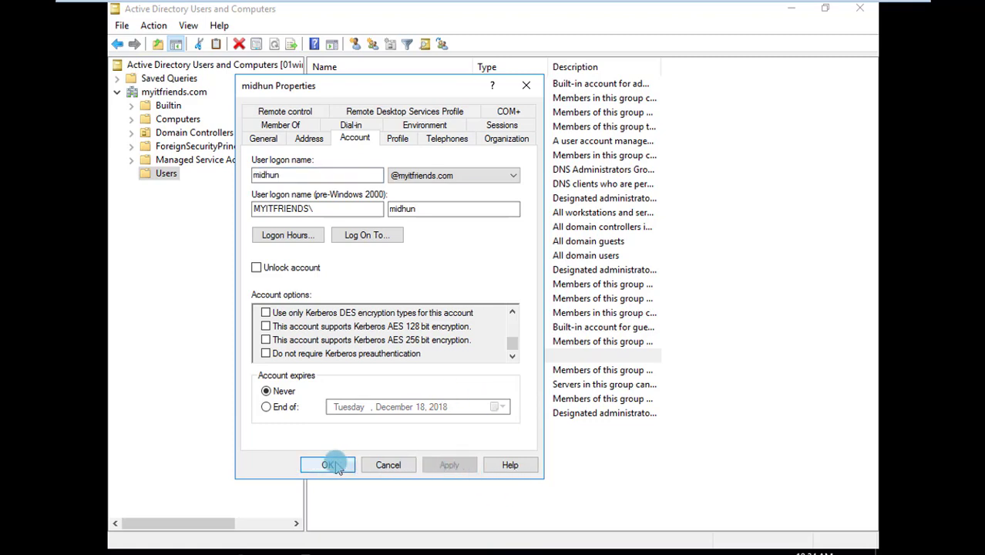
click(328, 465)
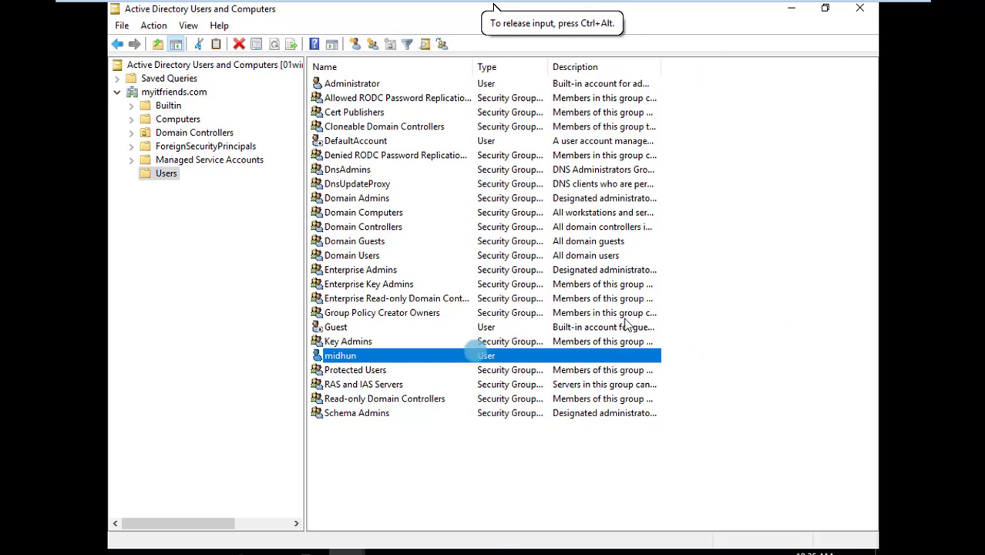
click(681, 345)
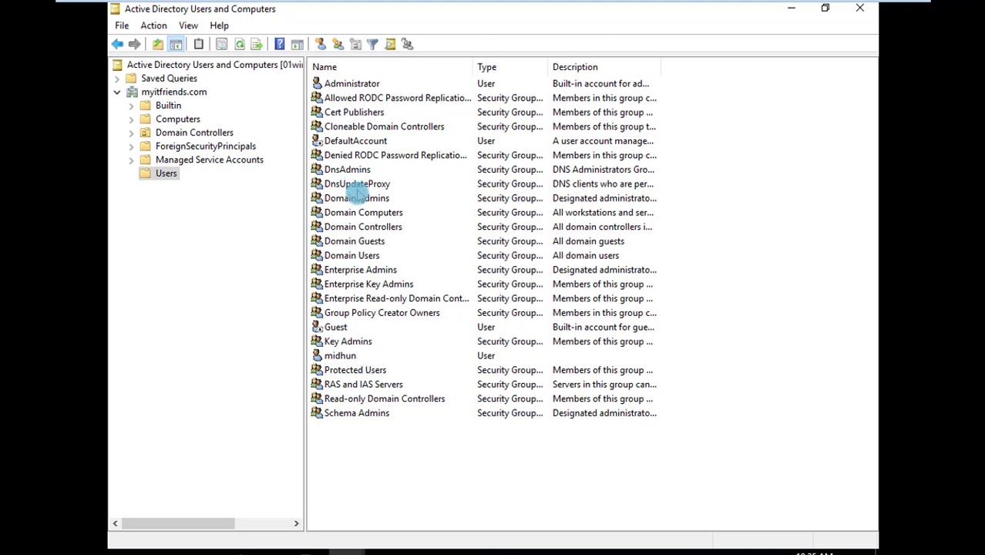
Check the domain's Computers container, return to the Users container and take the Dc01 virtual machine out of full-screen mode
click(177, 119)
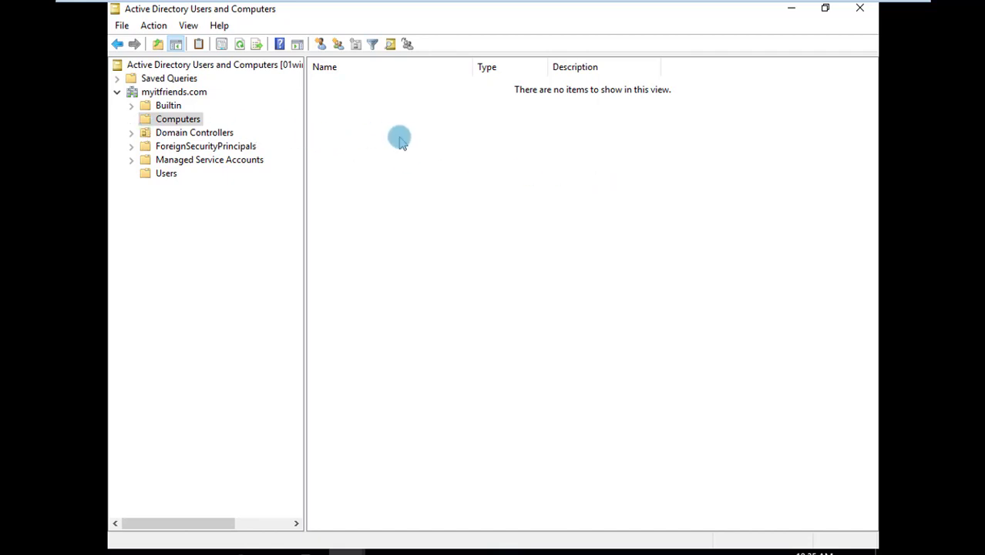
click(166, 174)
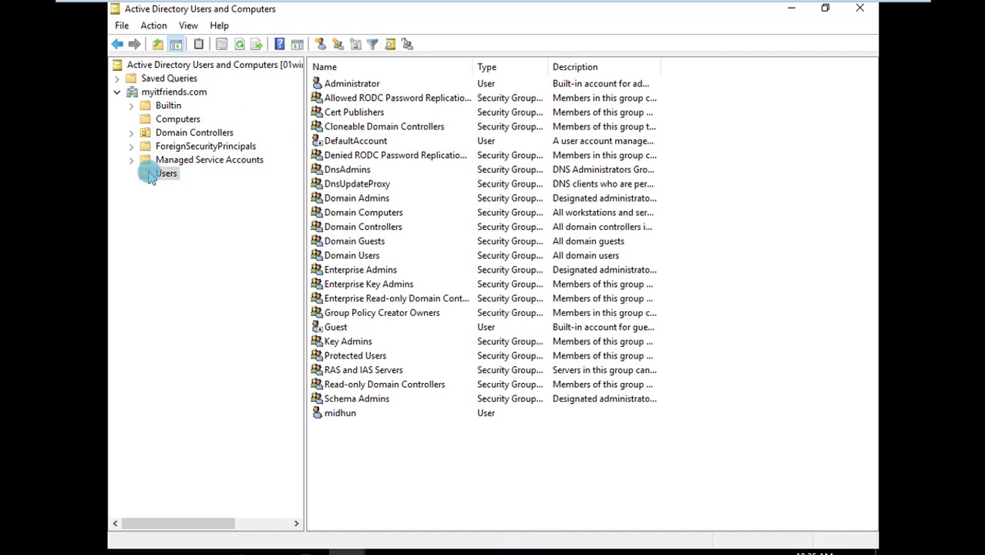
mouse_move(859, 7)
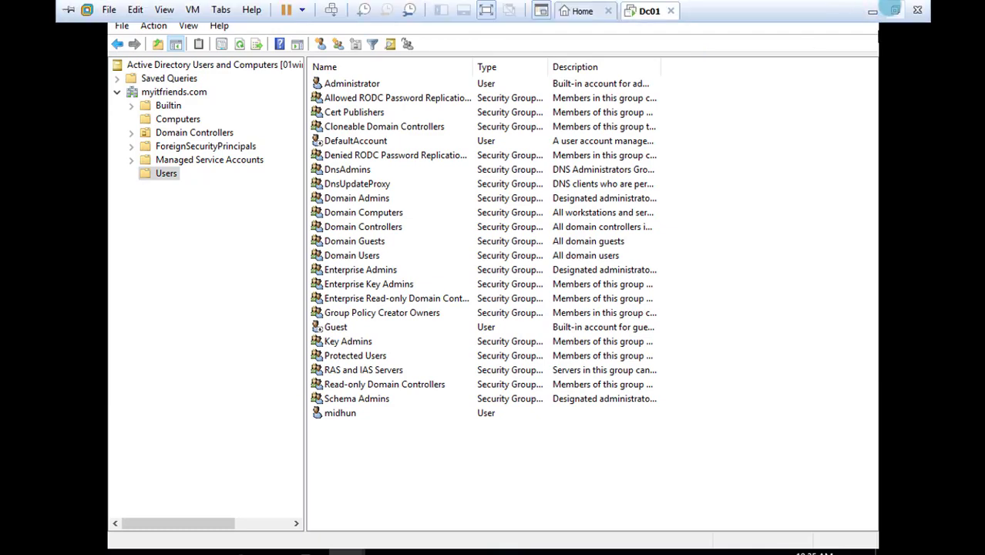
click(888, 10)
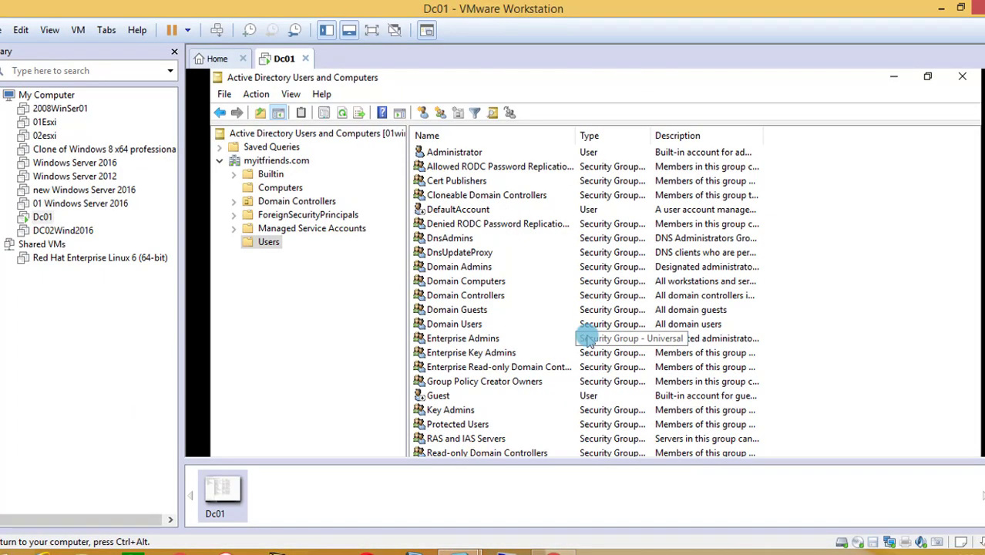